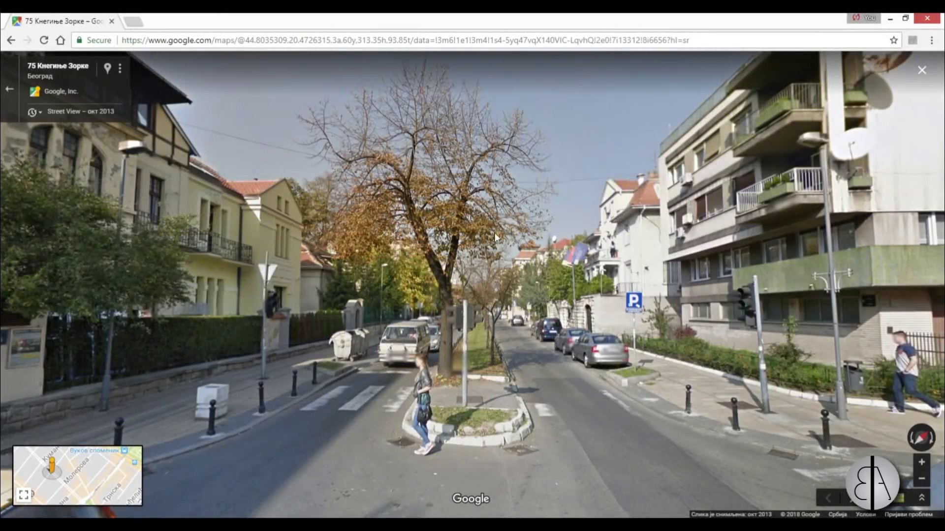
{"action": "left_click_drag", "start_coordinate": [495, 236], "coordinate": [440, 231]}
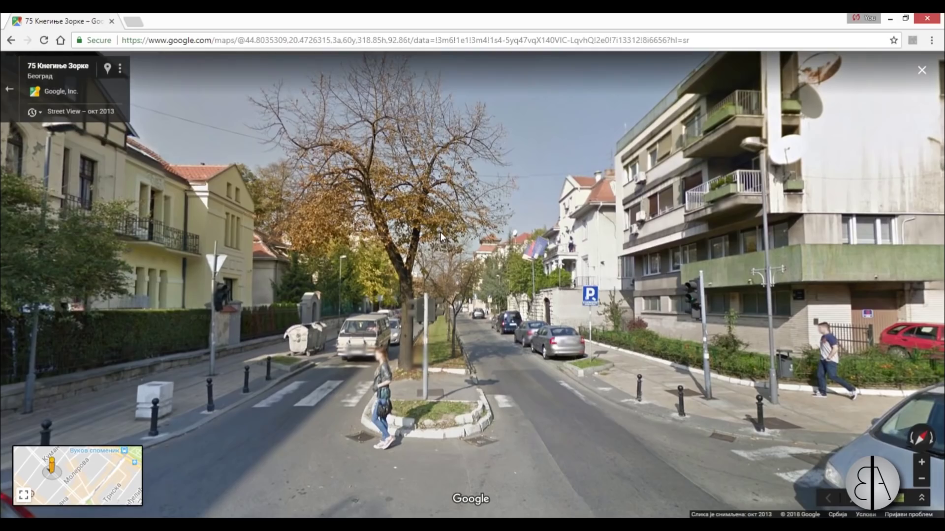
{"action": "left_click_drag", "start_coordinate": [480, 278], "coordinate": [177, 316]}
{"action": "mouse_move", "coordinate": [411, 329]}
{"action": "left_mouse_down"}
{"action": "mouse_move", "coordinate": [410, 317]}
{"action": "mouse_move", "coordinate": [387, 314]}
{"action": "mouse_move", "coordinate": [419, 319]}
{"action": "left_mouse_up"}
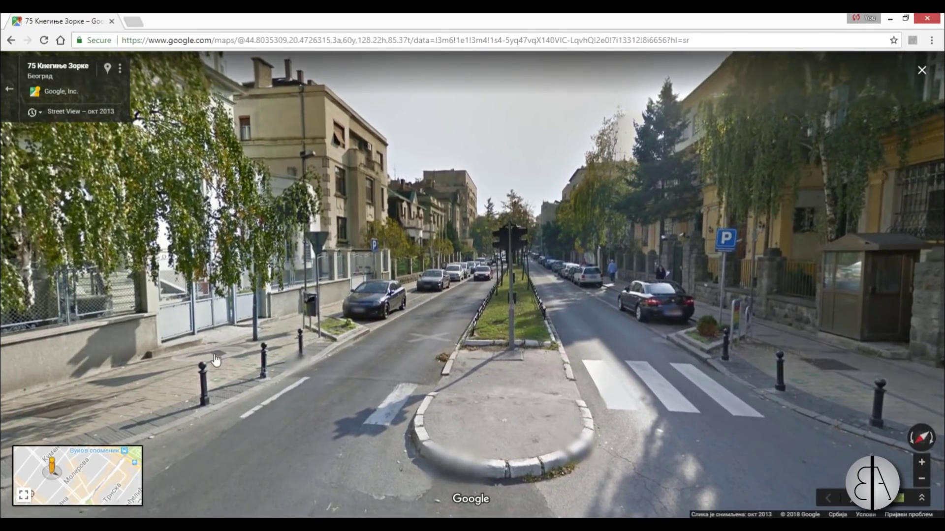
{"action": "key", "text": "Left"}
{"action": "key", "text": "Left"}
{"action": "key", "text": "Left"}
{"action": "key", "text": "Left"}
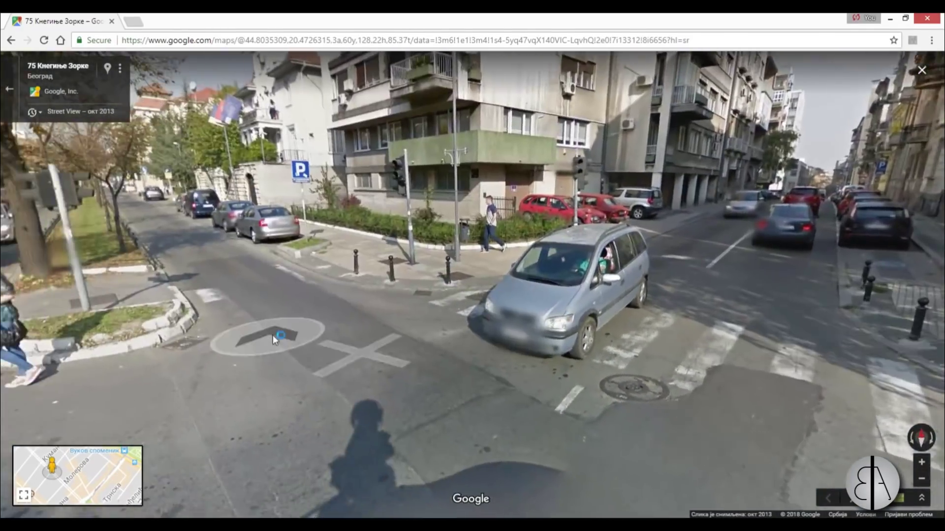
{"action": "left_click_drag", "start_coordinate": [274, 336], "coordinate": [596, 380]}
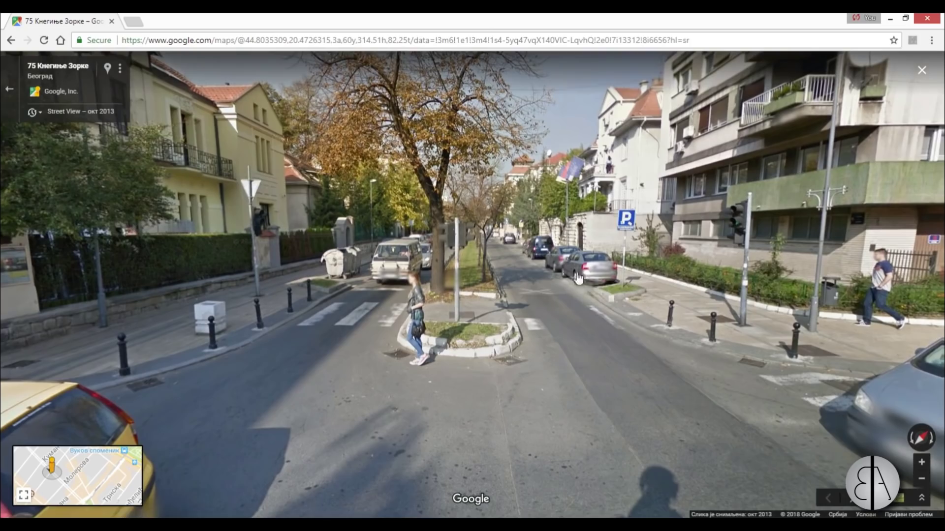
{"action": "left_click_drag", "start_coordinate": [583, 325], "coordinate": [525, 356]}
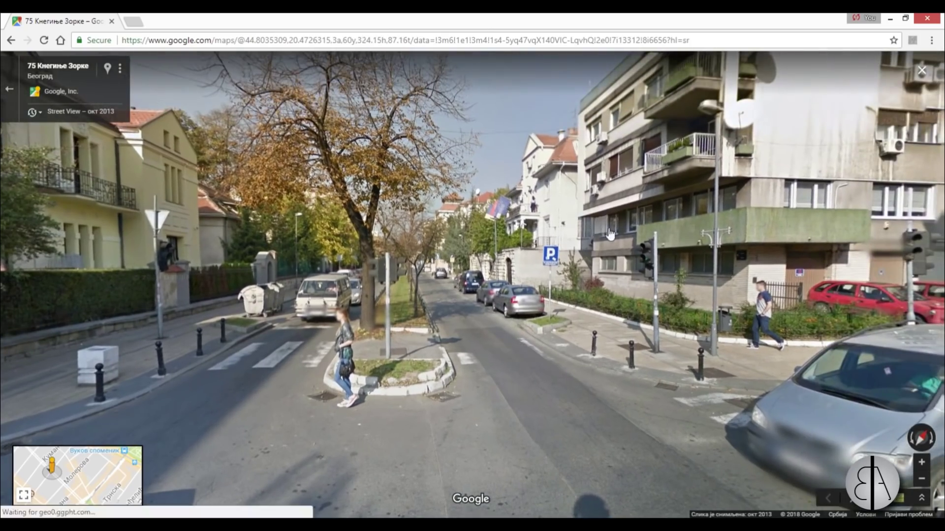
{"action": "left_click_drag", "start_coordinate": [387, 305], "coordinate": [564, 341]}
{"action": "key", "text": "Left"}
{"action": "key", "text": "Left"}
{"action": "key", "text": "Left"}
{"action": "key", "text": "Left"}
{"action": "key", "text": "Left"}
{"action": "key", "text": "Left"}
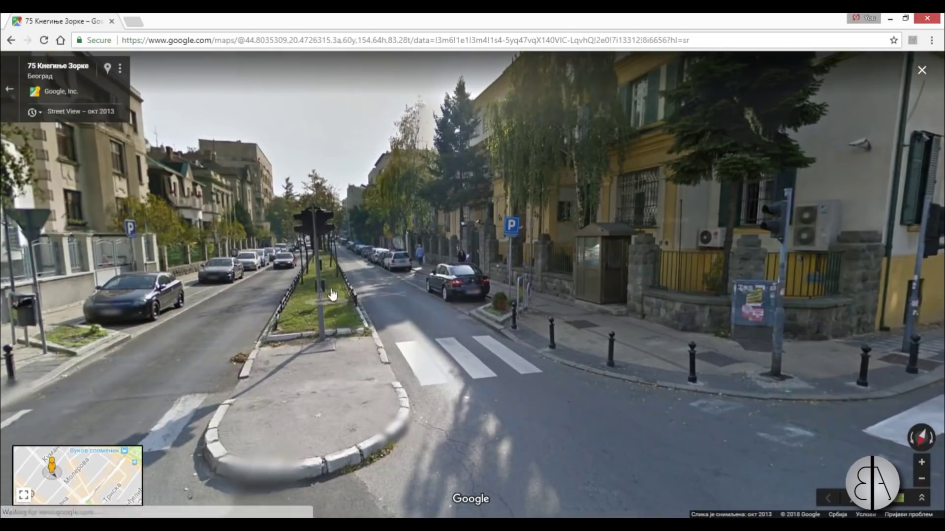
{"action": "left_click_drag", "start_coordinate": [327, 375], "coordinate": [400, 332]}
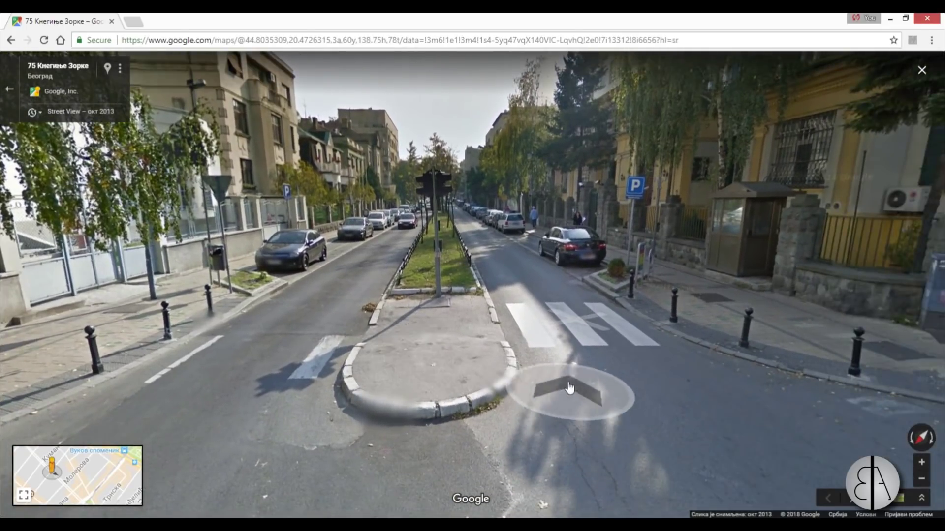
Advance onto Крунска street and survey the corner gated building, parked cars and street
{"action": "left_click", "coordinate": [354, 309]}
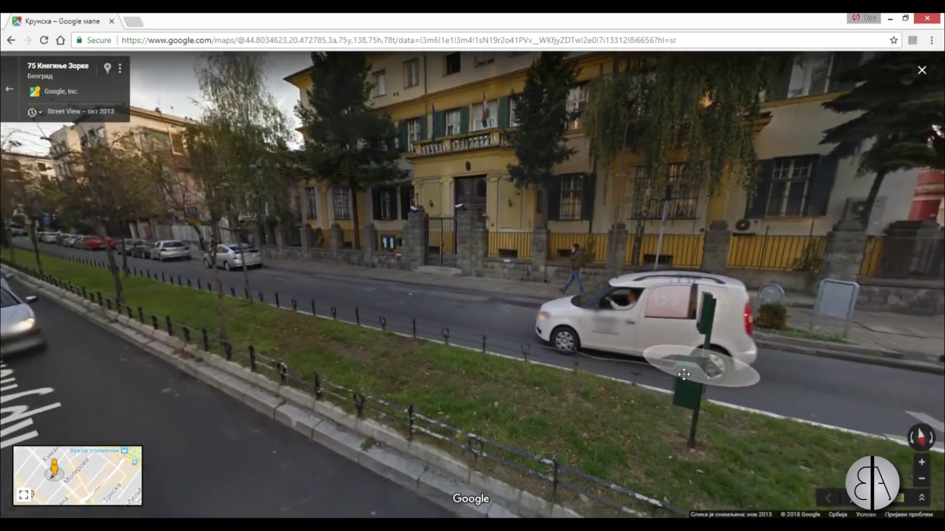
{"action": "left_click", "coordinate": [683, 374]}
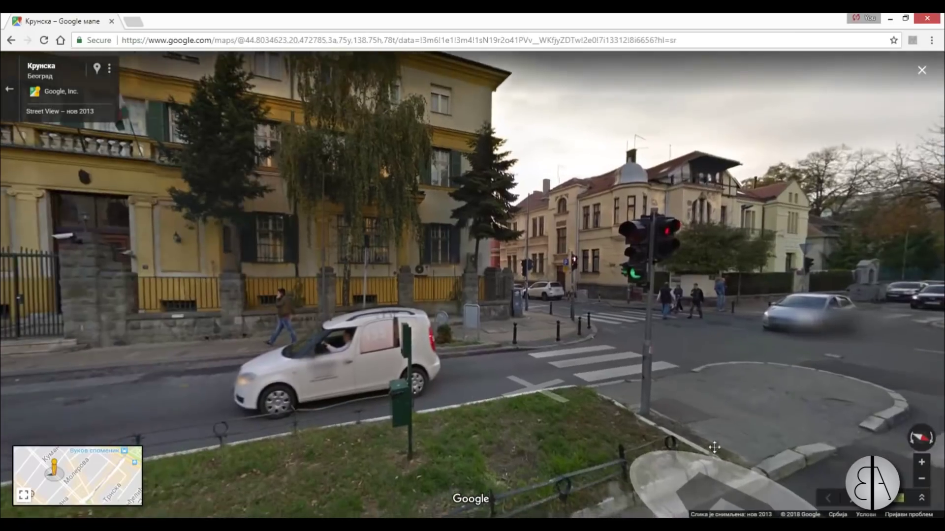
{"action": "left_click_drag", "start_coordinate": [714, 447], "coordinate": [276, 423]}
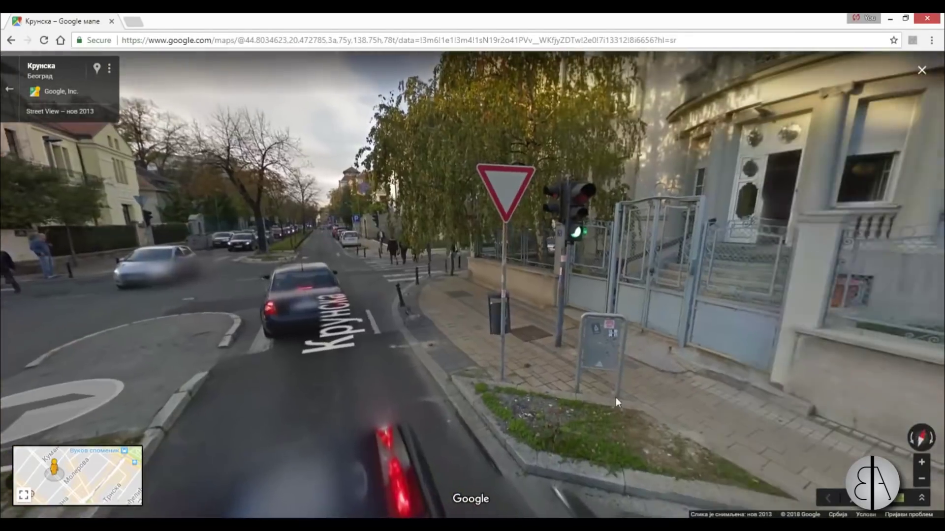
{"action": "left_click_drag", "start_coordinate": [616, 401], "coordinate": [384, 396]}
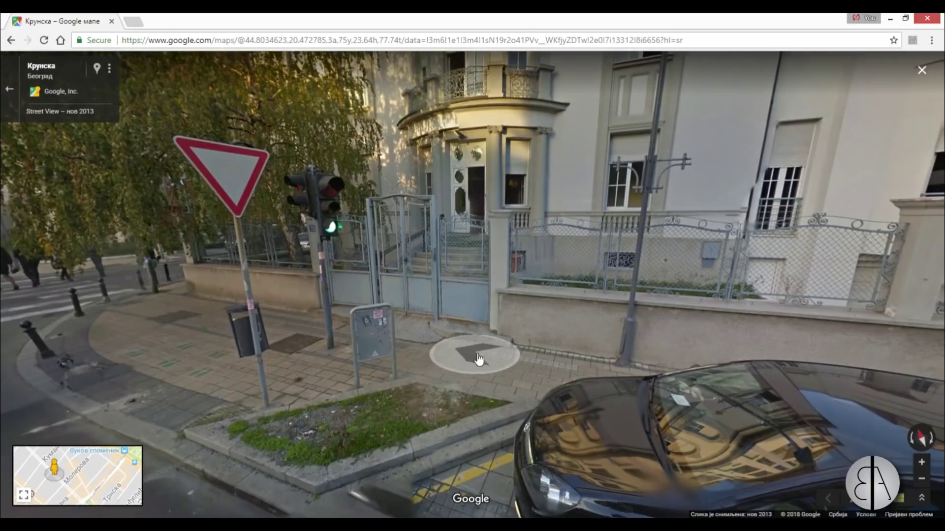
{"action": "left_click_drag", "start_coordinate": [441, 401], "coordinate": [207, 306]}
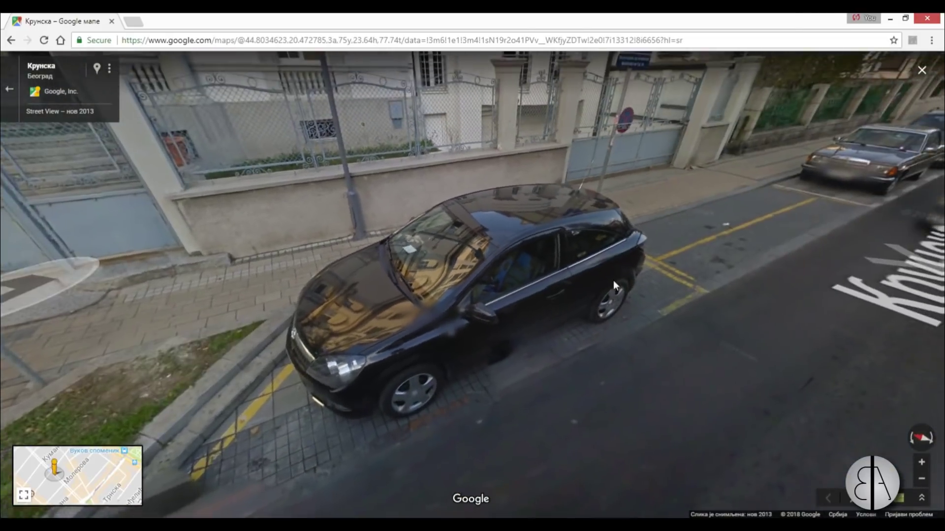
{"action": "left_click_drag", "start_coordinate": [612, 284], "coordinate": [415, 251]}
{"action": "left_click_drag", "start_coordinate": [435, 367], "coordinate": [384, 354]}
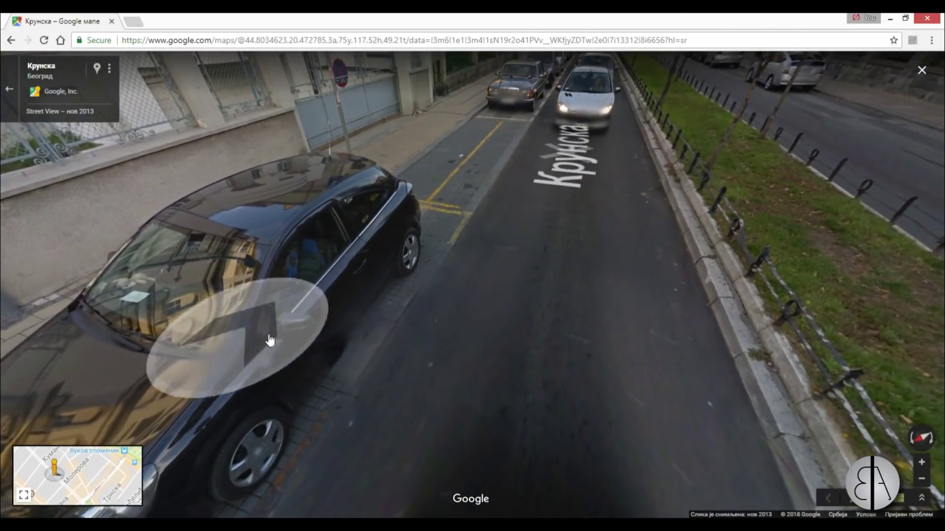
{"action": "mouse_move", "coordinate": [359, 394]}
{"action": "left_mouse_down"}
{"action": "mouse_move", "coordinate": [352, 374]}
{"action": "mouse_move", "coordinate": [350, 382]}
{"action": "left_mouse_up"}
{"action": "left_click_drag", "start_coordinate": [495, 376], "coordinate": [489, 405]}
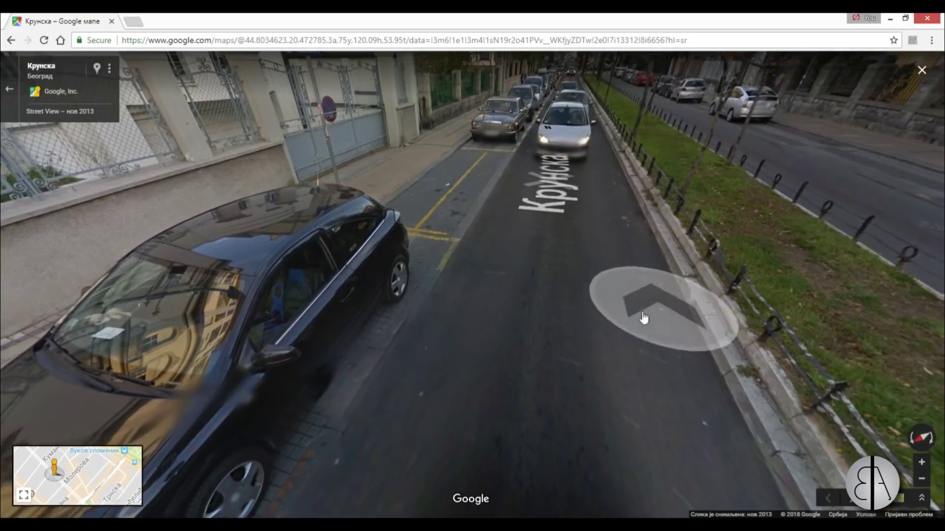
{"action": "left_click_drag", "start_coordinate": [660, 305], "coordinate": [270, 394]}
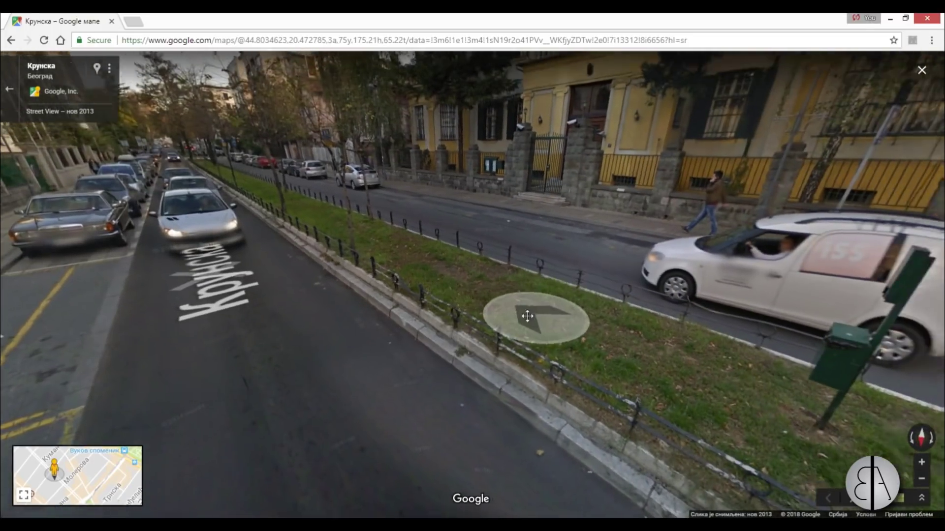
{"action": "left_click_drag", "start_coordinate": [523, 317], "coordinate": [369, 376]}
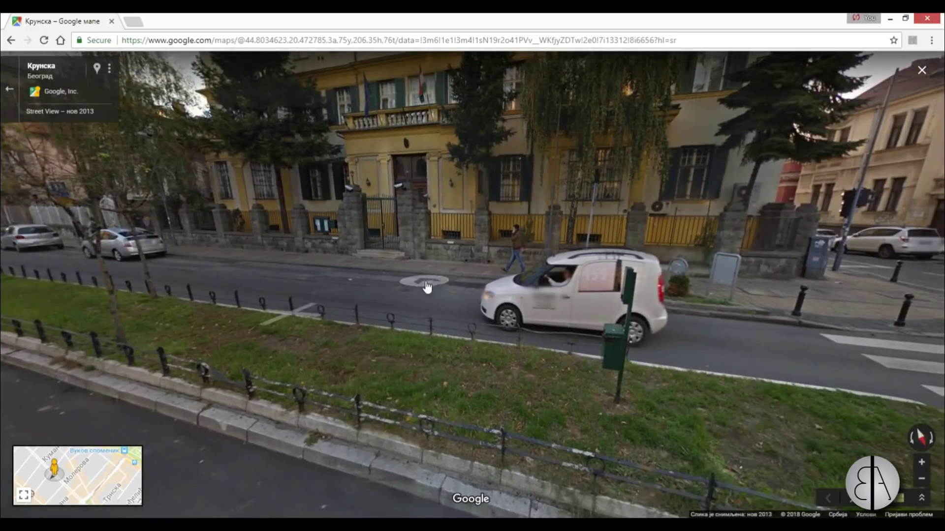
Step toward the yellow building and inspect the gated white villa and its upper floors
{"action": "left_click", "coordinate": [422, 284]}
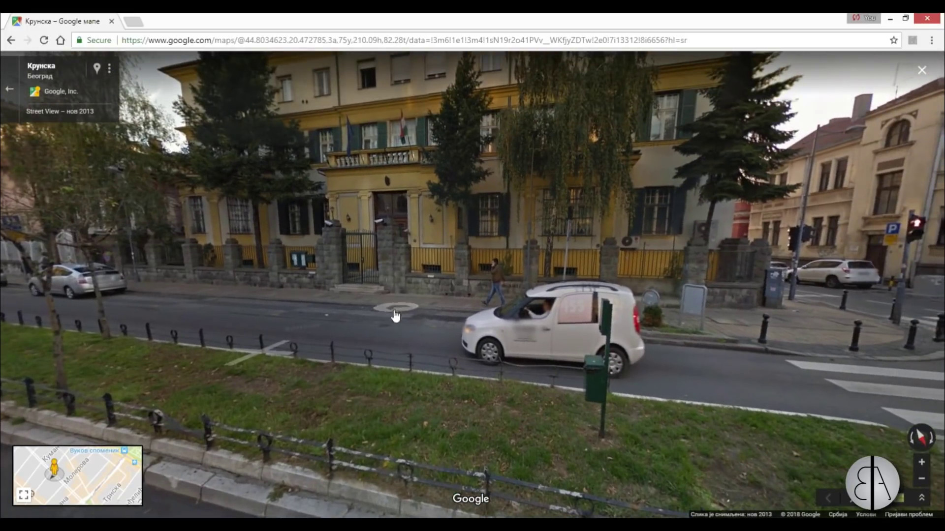
{"action": "left_click_drag", "start_coordinate": [395, 317], "coordinate": [392, 254]}
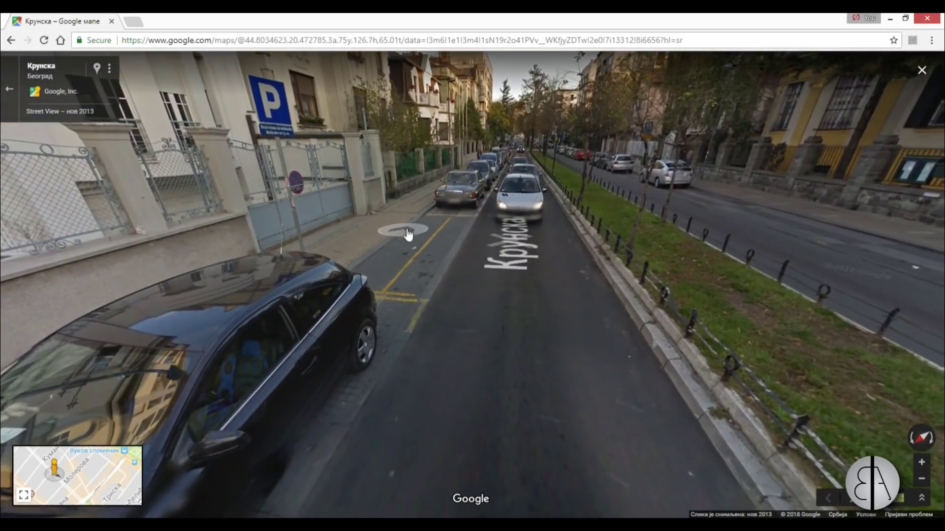
{"action": "left_click_drag", "start_coordinate": [452, 275], "coordinate": [551, 300]}
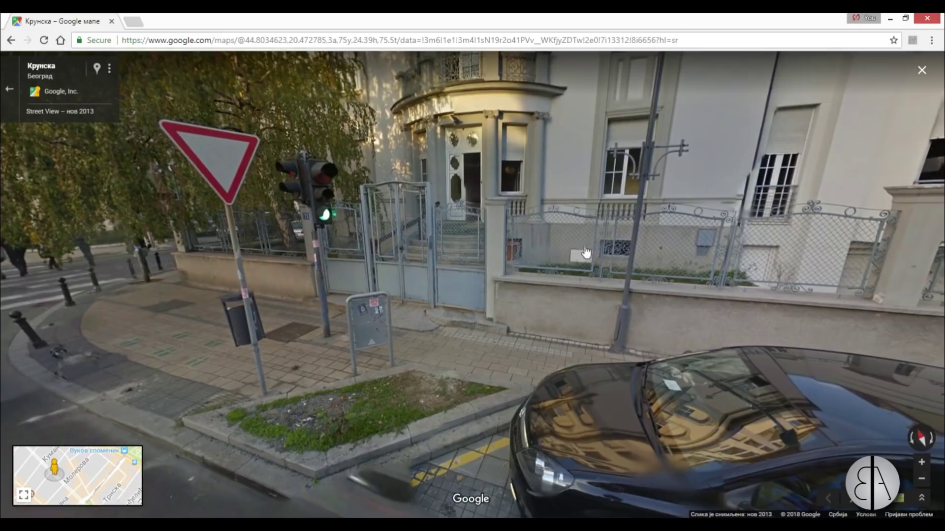
{"action": "left_click_drag", "start_coordinate": [579, 263], "coordinate": [498, 281]}
{"action": "left_click_drag", "start_coordinate": [384, 268], "coordinate": [386, 394]}
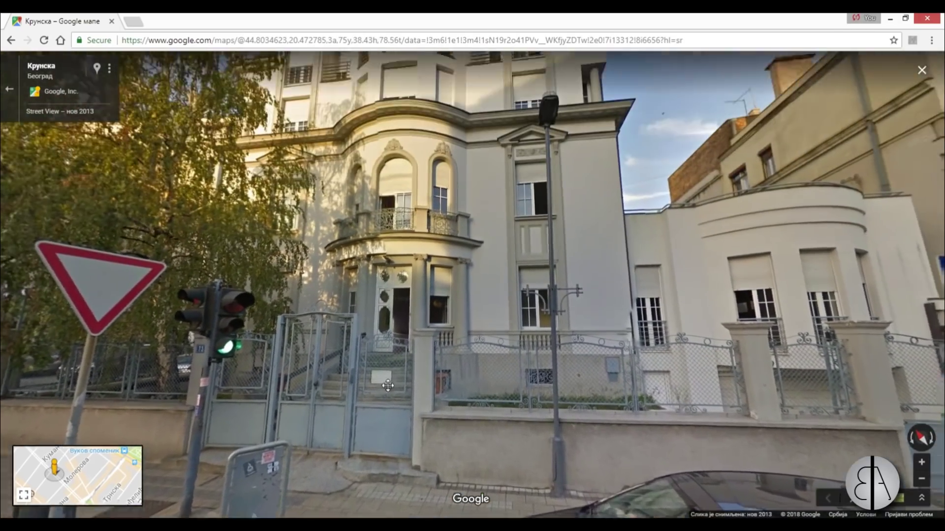
{"action": "left_click_drag", "start_coordinate": [318, 282], "coordinate": [836, 237]}
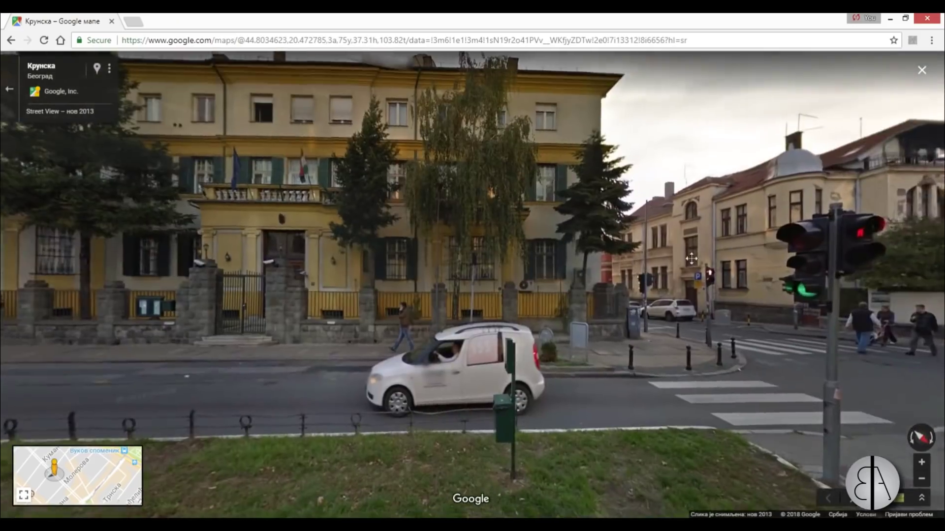
{"action": "left_click_drag", "start_coordinate": [330, 299], "coordinate": [692, 294]}
{"action": "left_click_drag", "start_coordinate": [230, 291], "coordinate": [106, 344]}
Move further along Крунска street and look toward the intersection ahead
{"action": "left_click", "coordinate": [489, 313]}
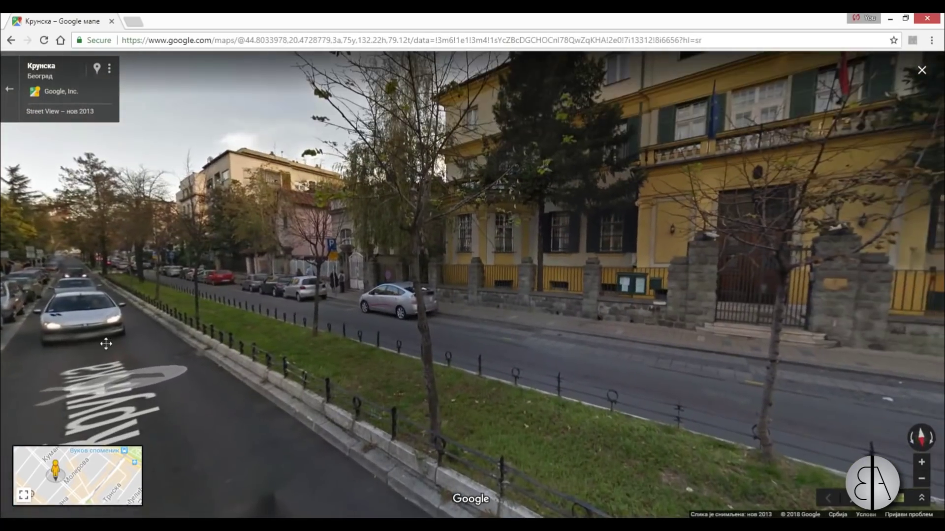
{"action": "left_click_drag", "start_coordinate": [331, 342], "coordinate": [160, 367]}
{"action": "left_click_drag", "start_coordinate": [526, 355], "coordinate": [793, 327]}
{"action": "left_click_drag", "start_coordinate": [464, 338], "coordinate": [682, 235]}
{"action": "left_click_drag", "start_coordinate": [709, 288], "coordinate": [460, 234]}
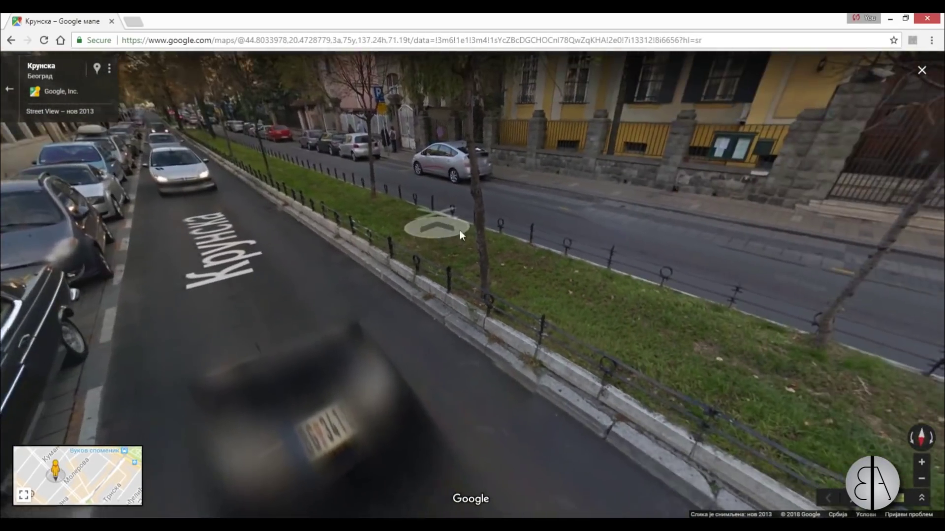
{"action": "left_click_drag", "start_coordinate": [681, 295], "coordinate": [232, 283]}
{"action": "left_click_drag", "start_coordinate": [621, 288], "coordinate": [498, 335]}
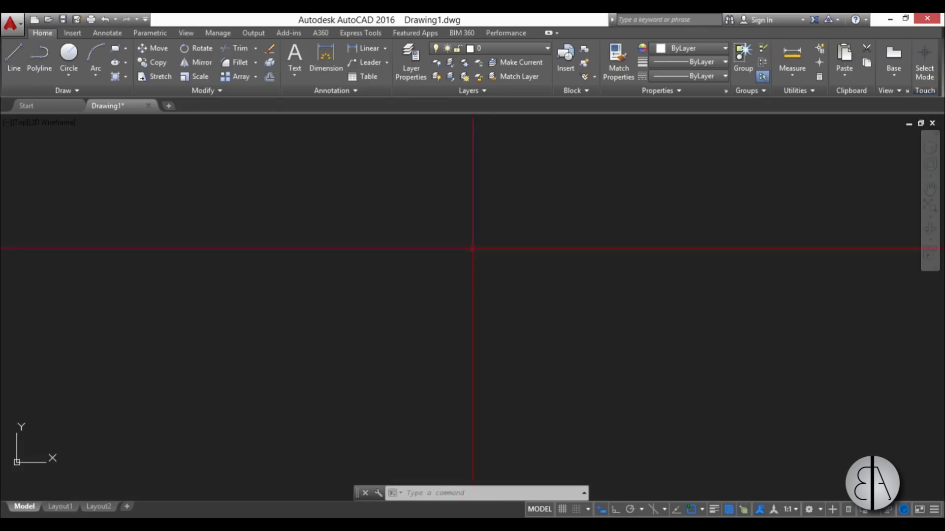
Review the layers 0, thin lines and tick lines in the Layer Properties Manager, then close it
{"action": "left_click", "coordinate": [406, 76]}
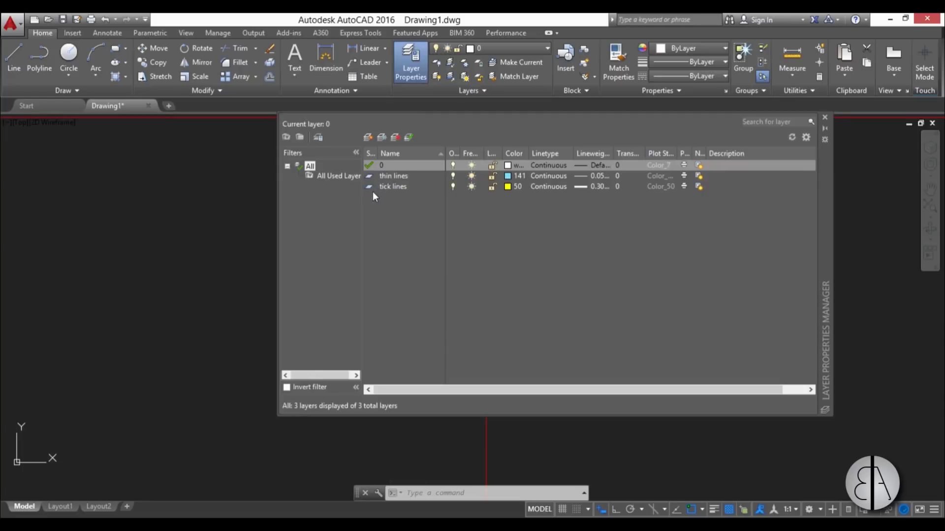
{"action": "left_click", "coordinate": [824, 119]}
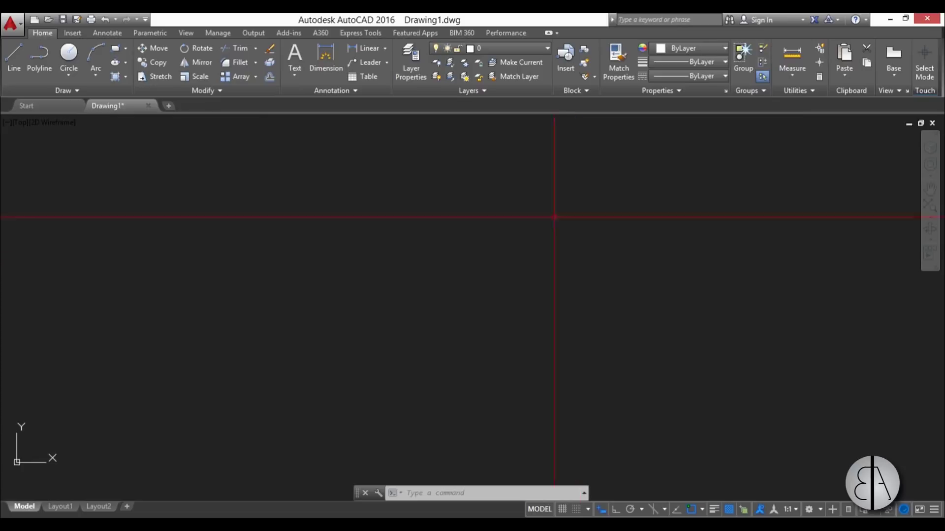
Make tick lines the current layer and draw a horizontal line with Ortho on
{"action": "left_click", "coordinate": [526, 47]}
{"action": "left_click", "coordinate": [485, 104]}
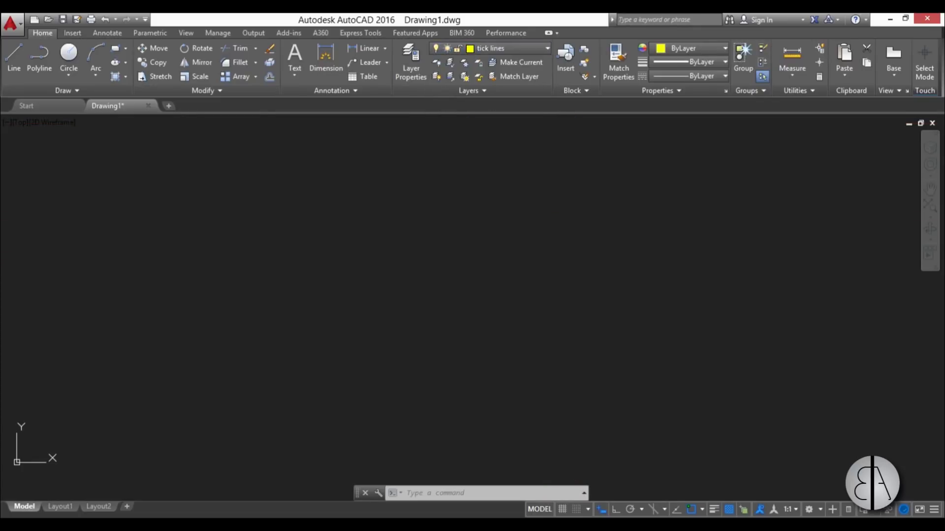
{"action": "key", "text": "l"}
{"action": "key", "text": "Return"}
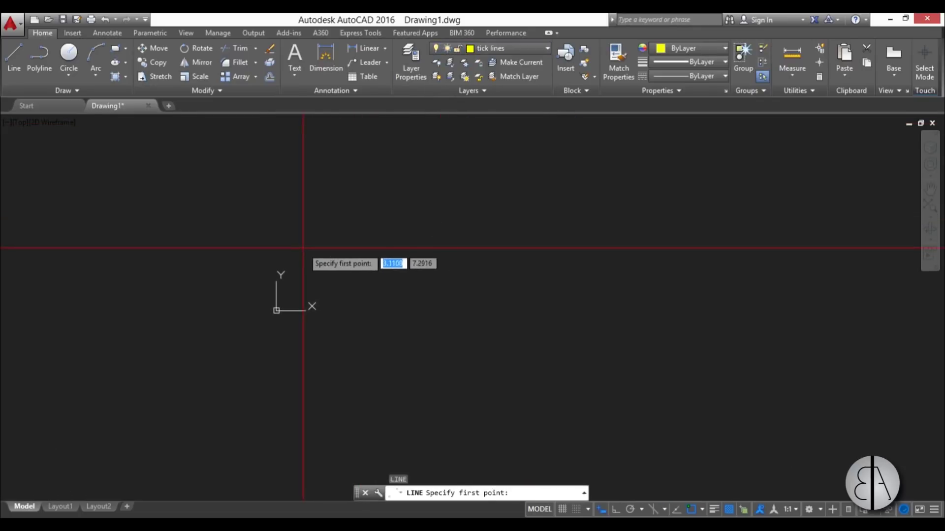
{"action": "left_click", "coordinate": [303, 247]}
{"action": "key", "text": "F8"}
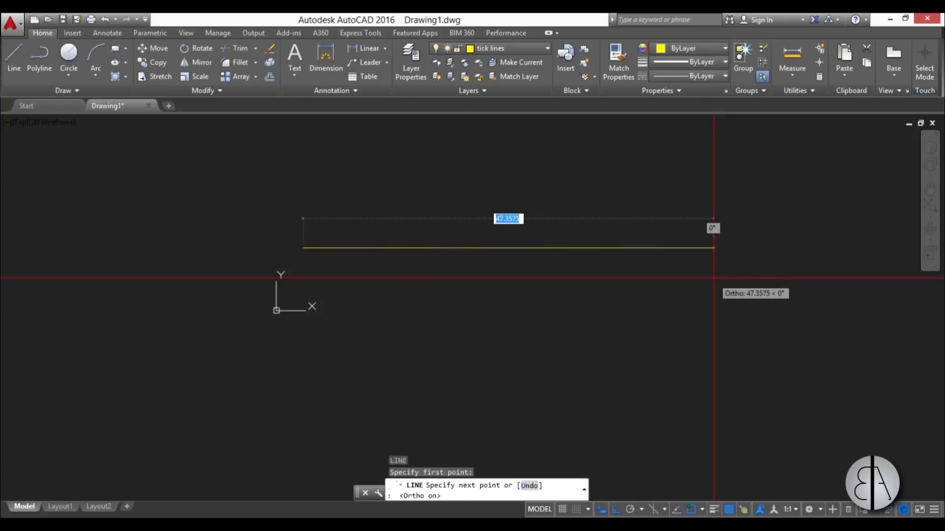
{"action": "left_click", "coordinate": [728, 279]}
{"action": "key", "text": "Escape"}
{"action": "key", "text": "Escape"}
{"action": "scroll", "coordinate": [462, 272], "scroll_direction": "down", "scroll_amount": 2}
{"action": "key", "text": "Escape"}
{"action": "middle_click_drag", "start_coordinate": [465, 271], "coordinate": [421, 303]}
{"action": "scroll", "coordinate": [446, 296], "scroll_direction": "up", "scroll_amount": 2}
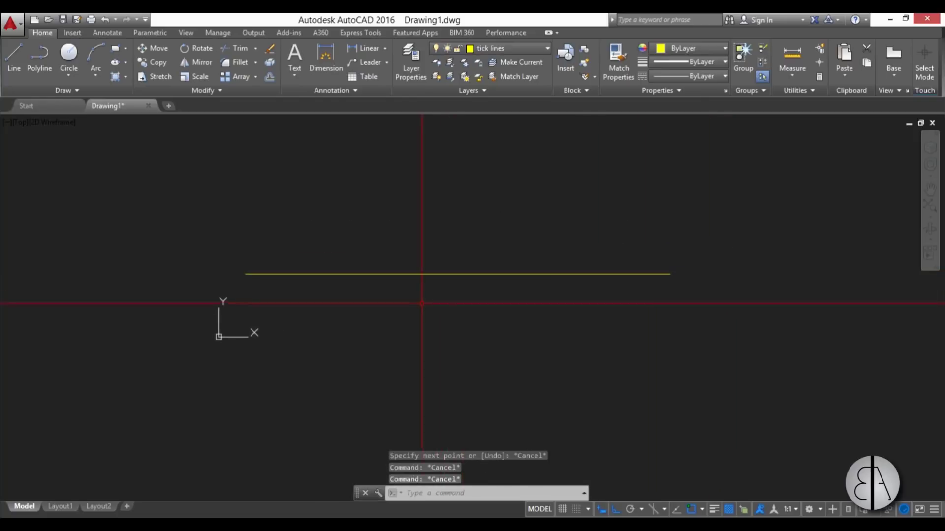
Draw a vertical line crossing the horizontal line, then select it
{"action": "key", "text": "l"}
{"action": "key", "text": "Return"}
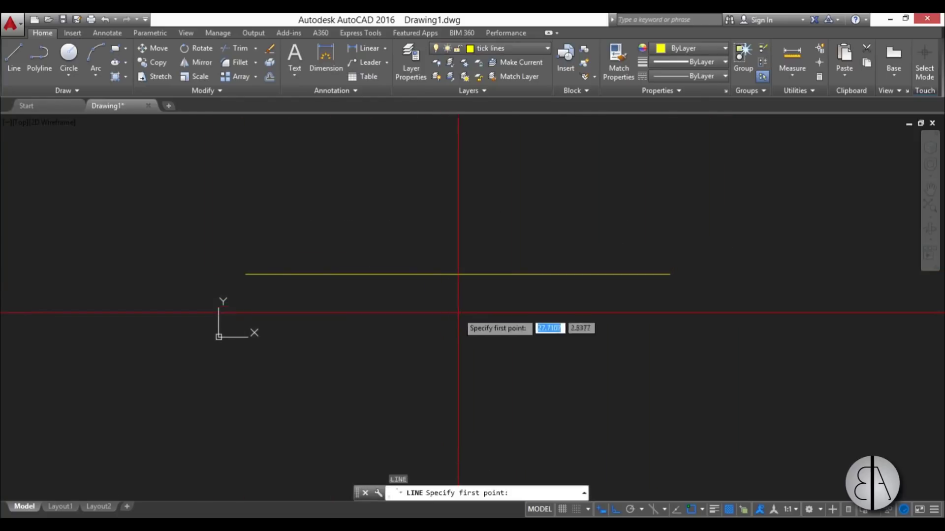
{"action": "left_click", "coordinate": [449, 330]}
{"action": "left_click", "coordinate": [487, 166]}
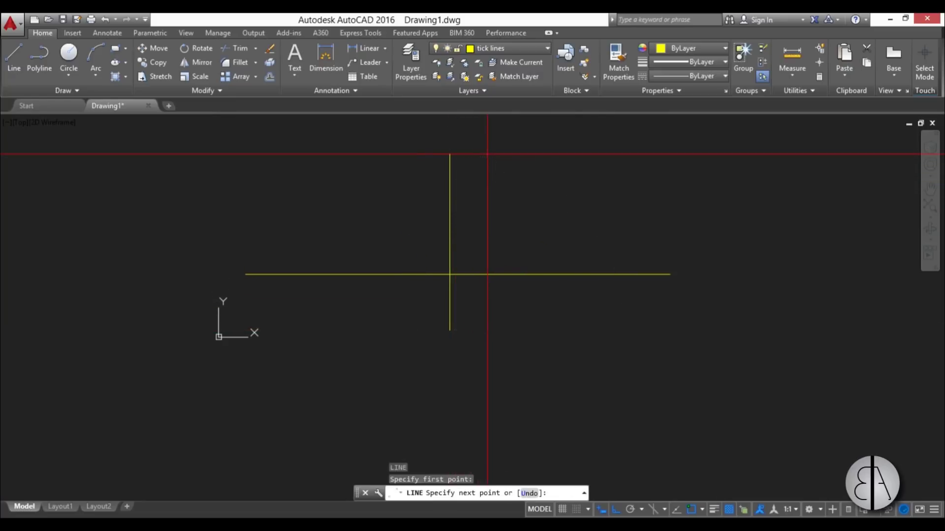
{"action": "key", "text": "Escape"}
{"action": "key", "text": "Escape"}
{"action": "key", "text": "Escape"}
{"action": "scroll", "coordinate": [445, 291], "scroll_direction": "up", "scroll_amount": 3}
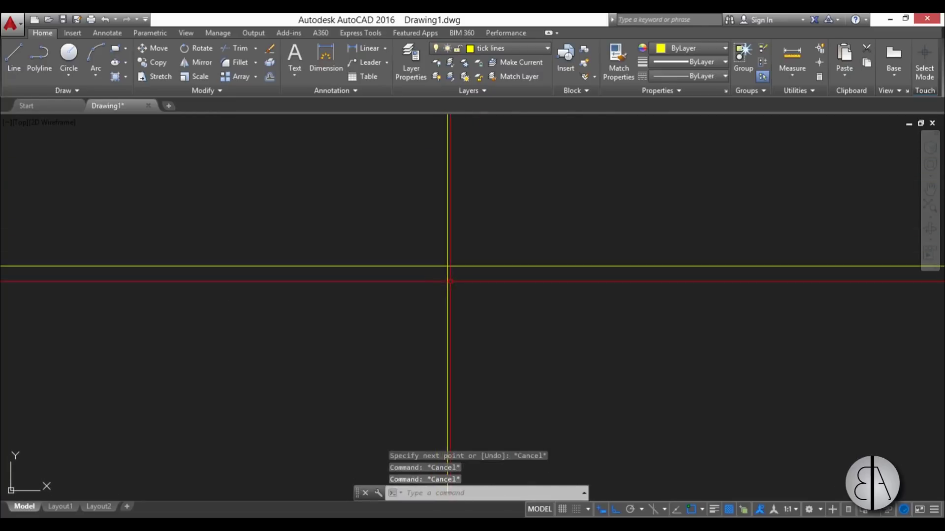
{"action": "scroll", "coordinate": [446, 283], "scroll_direction": "down", "scroll_amount": 3}
{"action": "scroll", "coordinate": [468, 286], "scroll_direction": "up", "scroll_amount": 2}
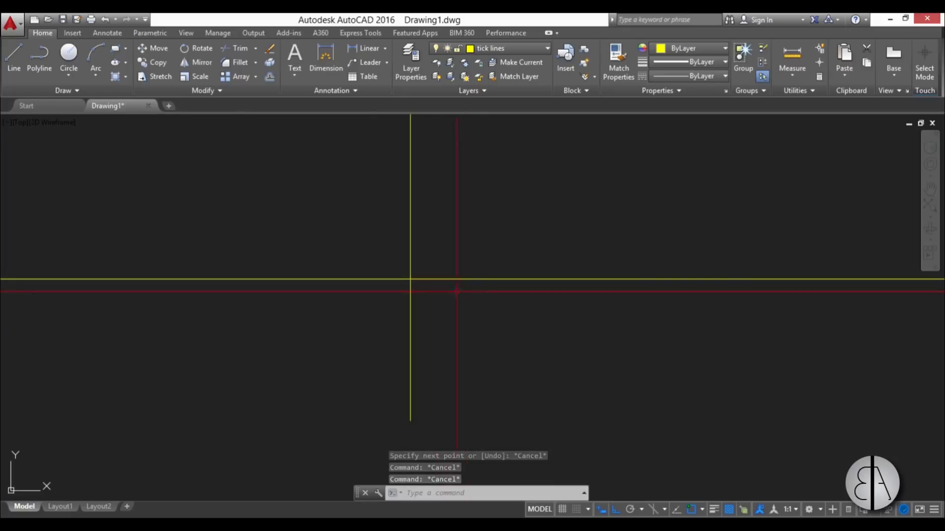
{"action": "middle_click_drag", "start_coordinate": [417, 303], "coordinate": [453, 303]}
{"action": "scroll", "coordinate": [418, 292], "scroll_direction": "down", "scroll_amount": 2}
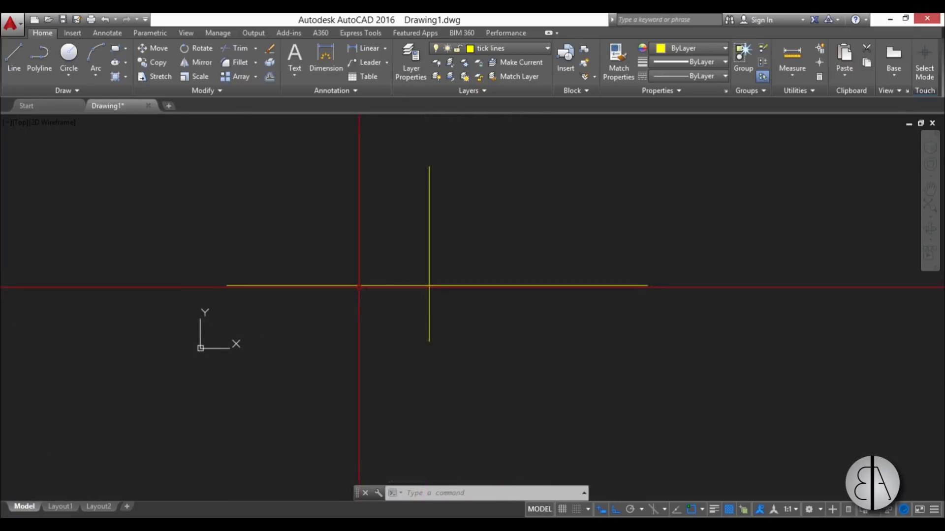
{"action": "scroll", "coordinate": [366, 269], "scroll_direction": "up", "scroll_amount": 4}
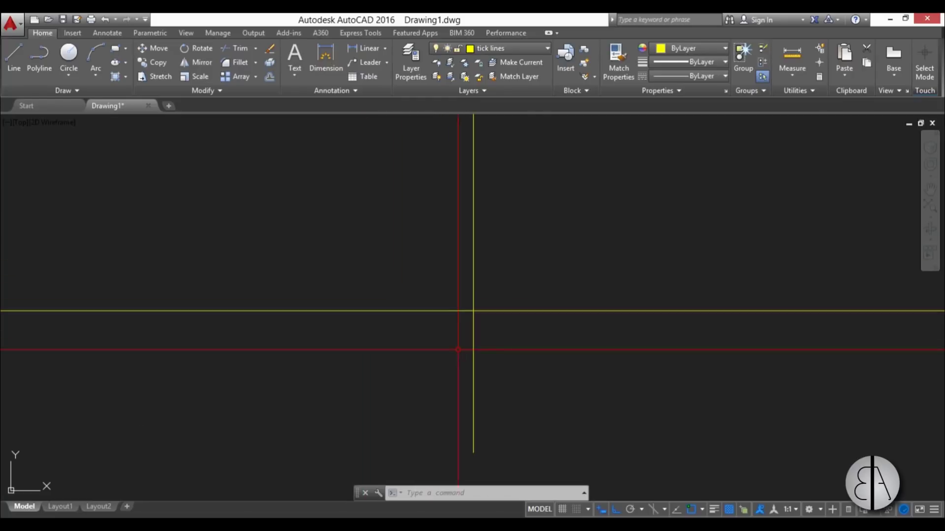
{"action": "left_click", "coordinate": [483, 343]}
{"action": "left_click", "coordinate": [426, 343]}
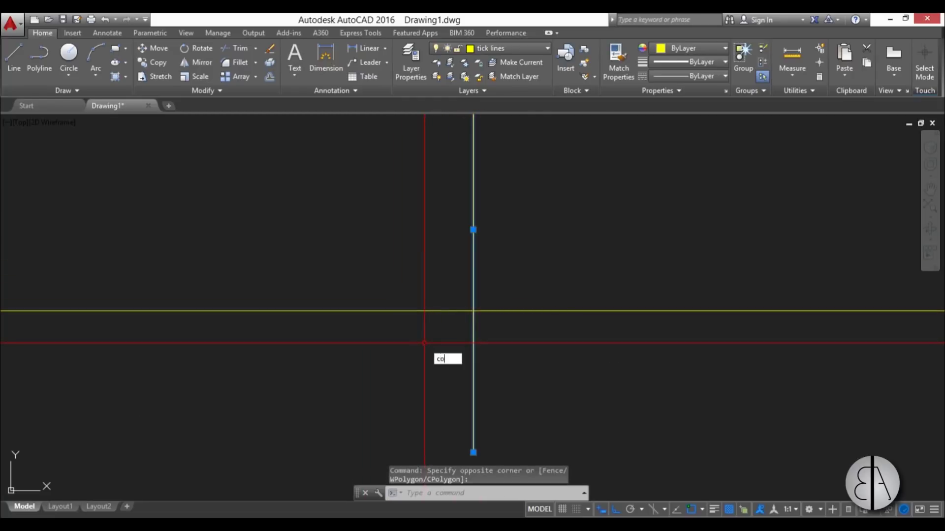
Copy the selected vertical line 1 unit to its side
{"action": "key", "text": "Return"}
{"action": "left_click", "coordinate": [435, 354]}
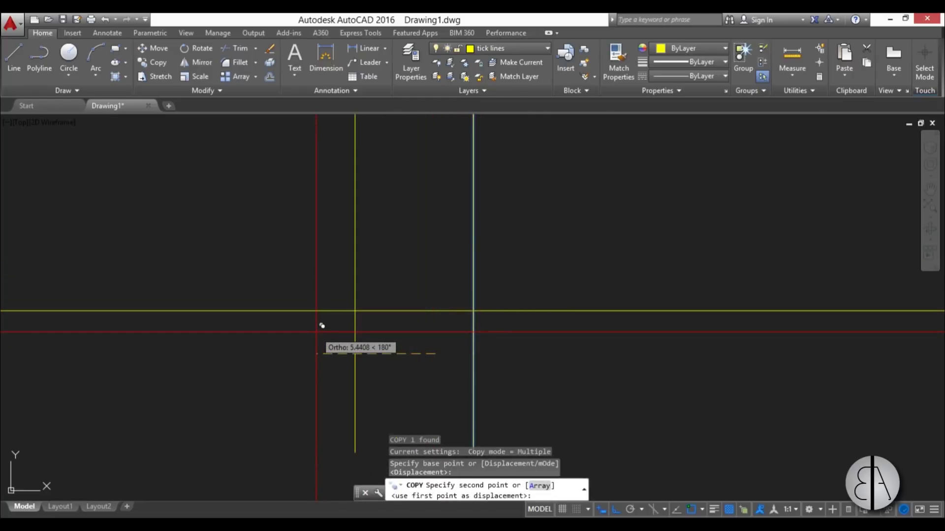
{"action": "type", "text": "1"}
{"action": "key", "text": "Return"}
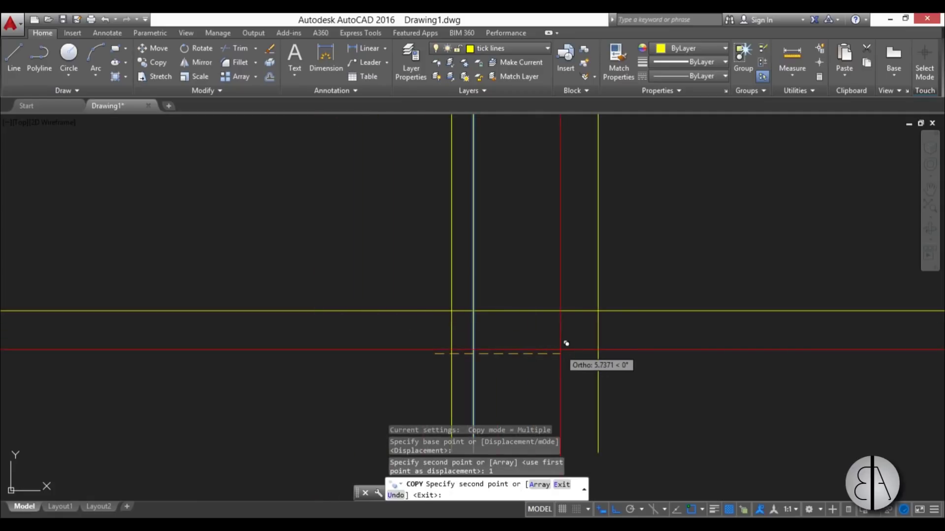
{"action": "key", "text": "Escape"}
{"action": "key", "text": "Escape"}
{"action": "key", "text": "Escape"}
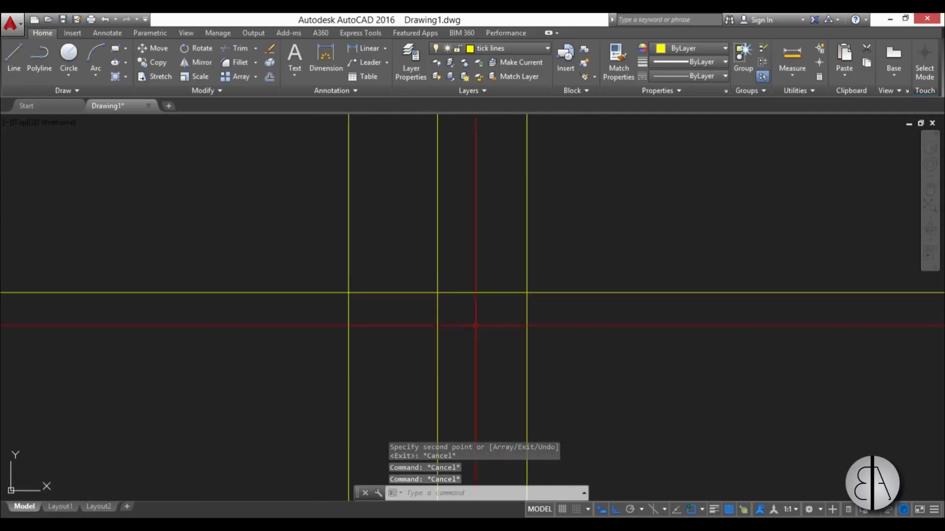
{"action": "middle_click_drag", "start_coordinate": [408, 312], "coordinate": [433, 312]}
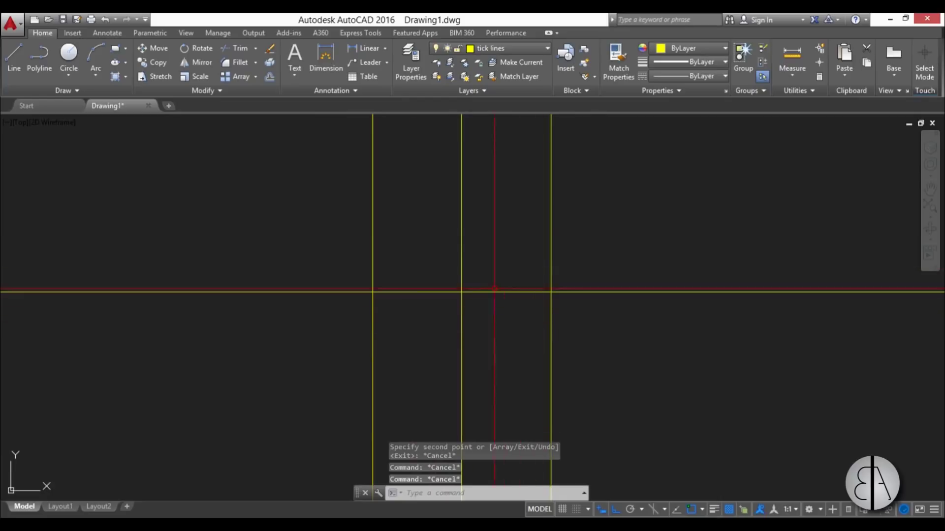
{"action": "scroll", "coordinate": [429, 249], "scroll_direction": "down", "scroll_amount": 2}
{"action": "middle_click_drag", "start_coordinate": [428, 267], "coordinate": [446, 297]}
{"action": "scroll", "coordinate": [433, 323], "scroll_direction": "up", "scroll_amount": 2}
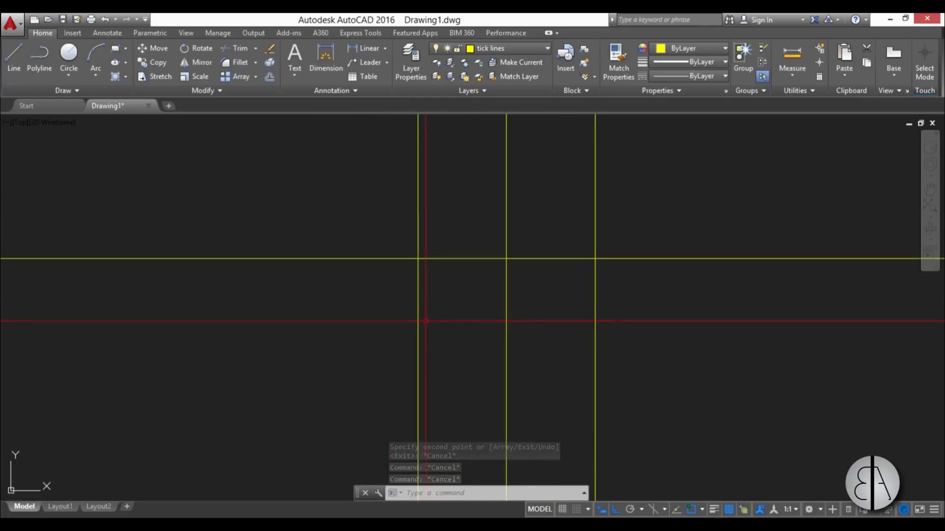
Clear the selection and launch the OFFSET command with the O alias
{"action": "left_click", "coordinate": [438, 315]}
{"action": "left_click", "coordinate": [347, 320]}
{"action": "scroll", "coordinate": [368, 316], "scroll_direction": "down", "scroll_amount": 3}
{"action": "middle_click_drag", "start_coordinate": [368, 317], "coordinate": [425, 313]}
{"action": "key", "text": "Escape"}
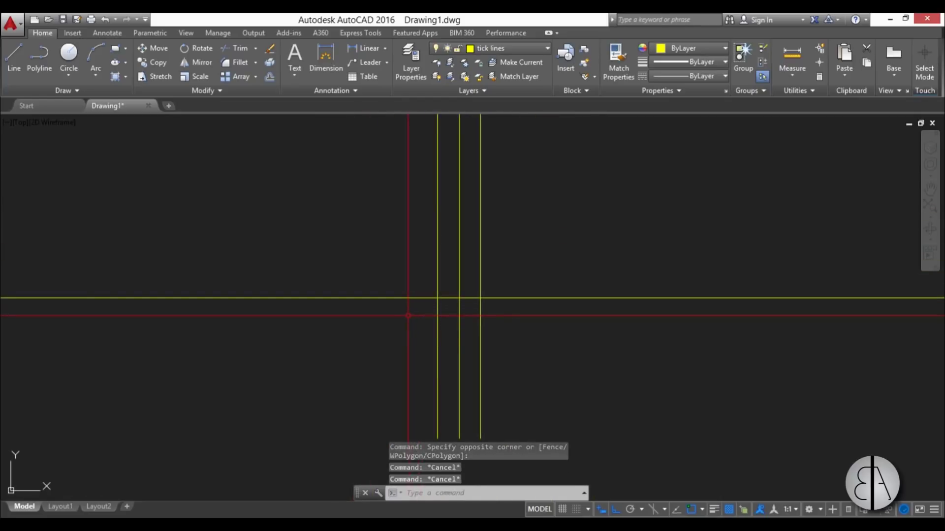
{"action": "type", "text": "o"}
{"action": "key", "text": "Return"}
Offset the outer left and right vertical lines outward by 3
{"action": "type", "text": "3"}
{"action": "key", "text": "Return"}
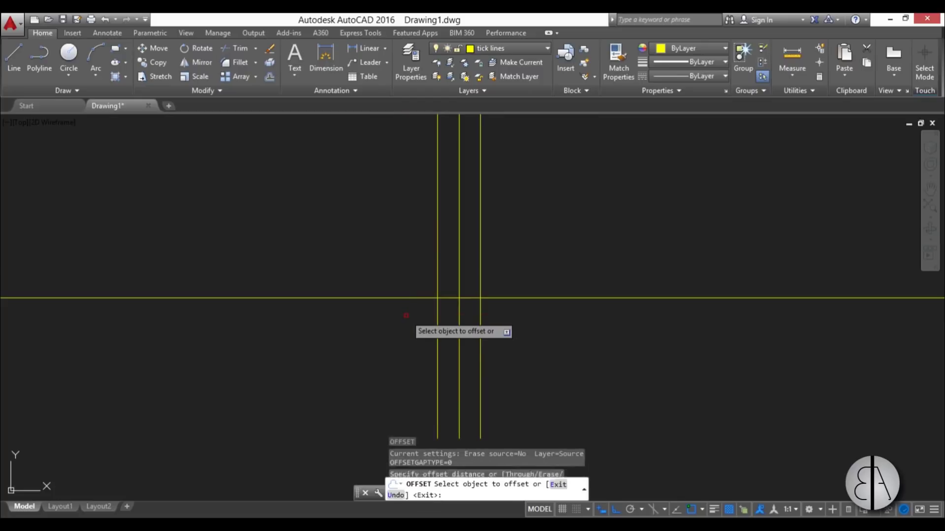
{"action": "scroll", "coordinate": [466, 331], "scroll_direction": "down", "scroll_amount": 3}
{"action": "scroll", "coordinate": [462, 324], "scroll_direction": "up", "scroll_amount": 3}
{"action": "left_click", "coordinate": [453, 310]}
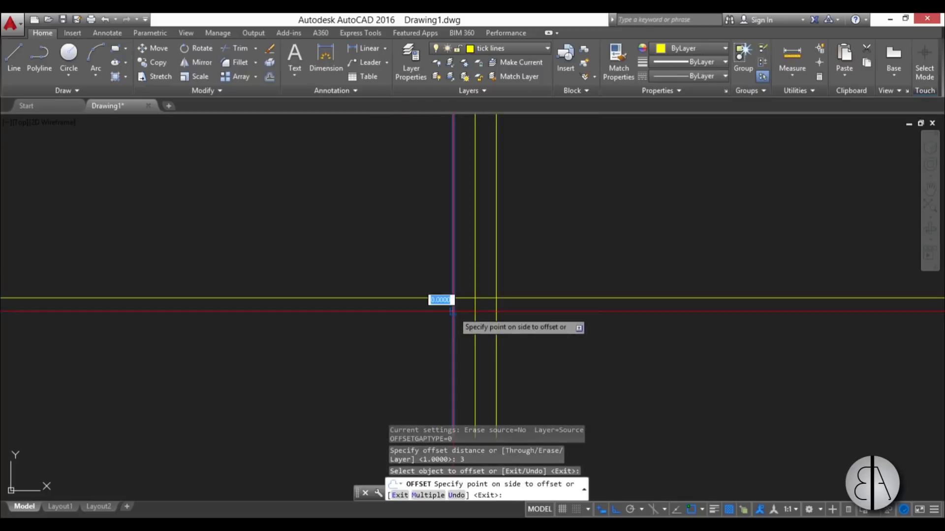
{"action": "left_click", "coordinate": [361, 319]}
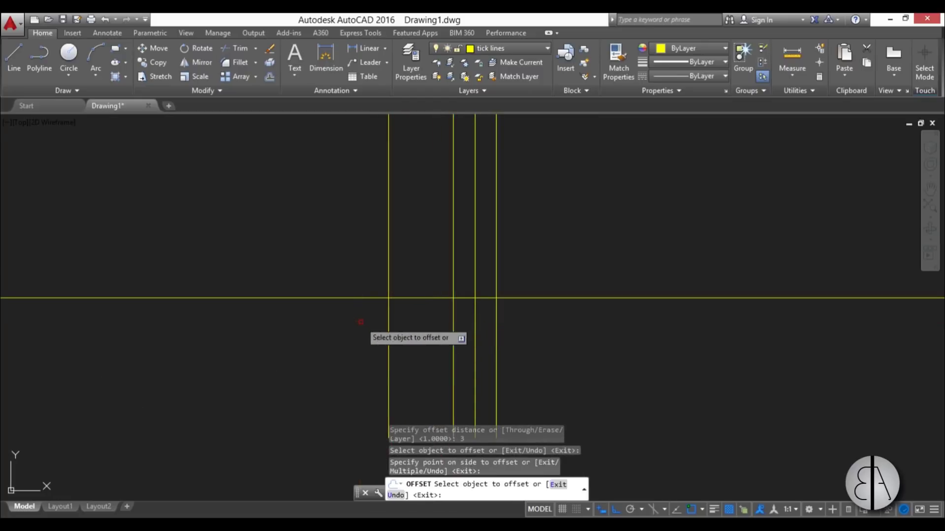
{"action": "left_click", "coordinate": [496, 341]}
{"action": "left_click", "coordinate": [560, 345]}
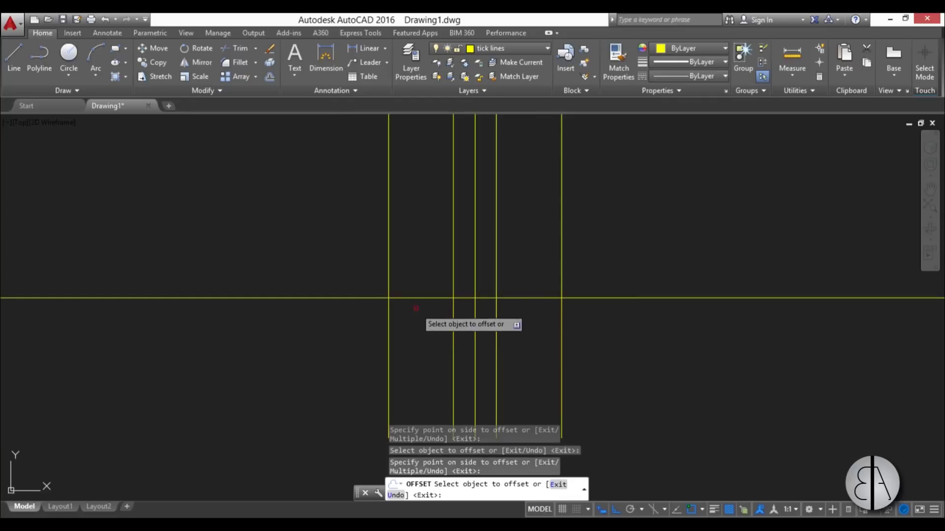
{"action": "key", "text": "Escape"}
{"action": "key", "text": "Escape"}
Offset the new outermost vertical lines outward by 2.5 on both sides
{"action": "key", "text": "Return"}
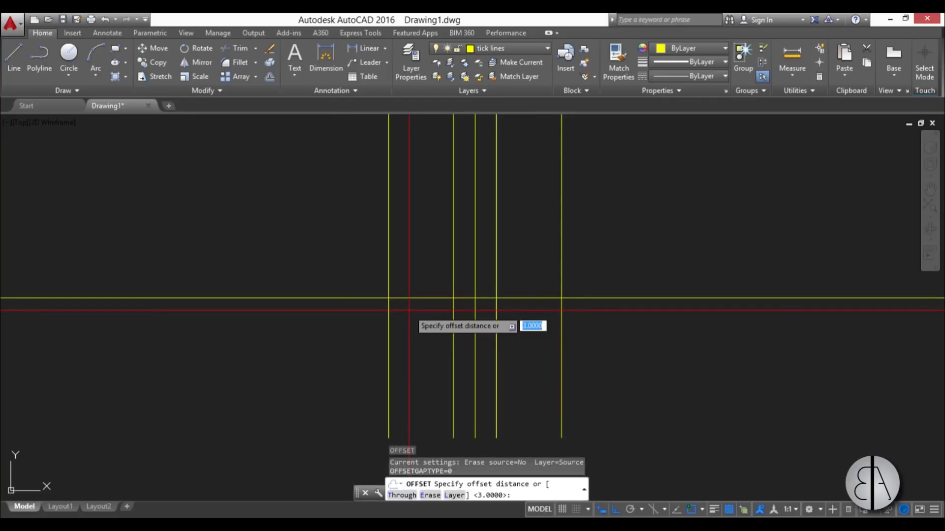
{"action": "type", "text": "2.5"}
{"action": "key", "text": "Return"}
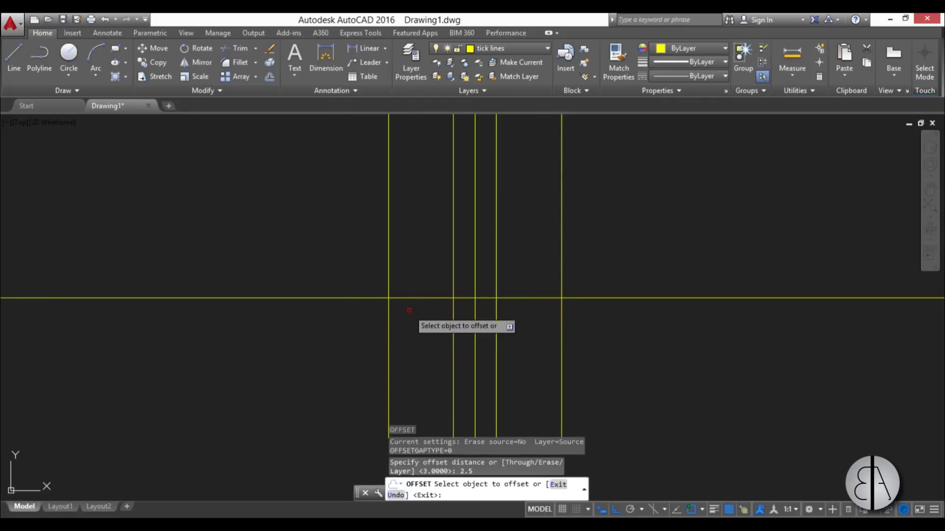
{"action": "left_click", "coordinate": [387, 319]}
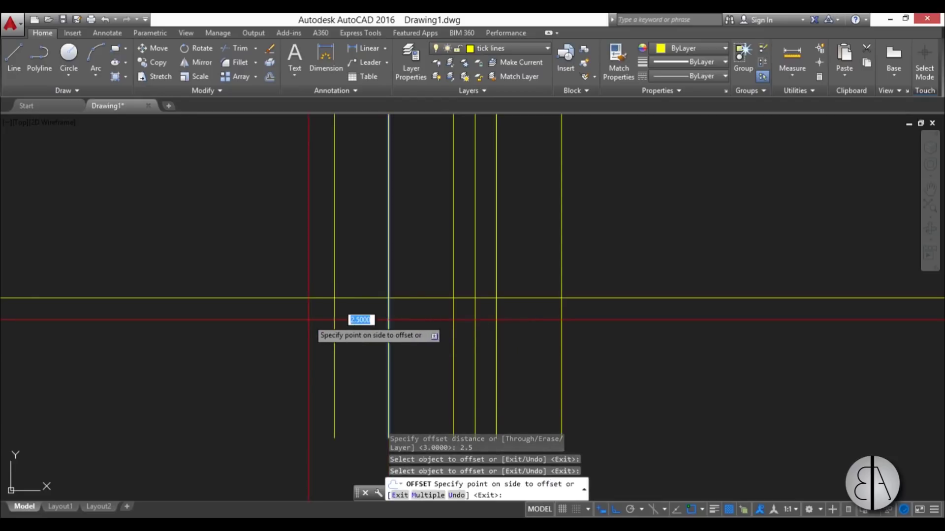
{"action": "left_click", "coordinate": [324, 324]}
{"action": "left_click", "coordinate": [562, 339]}
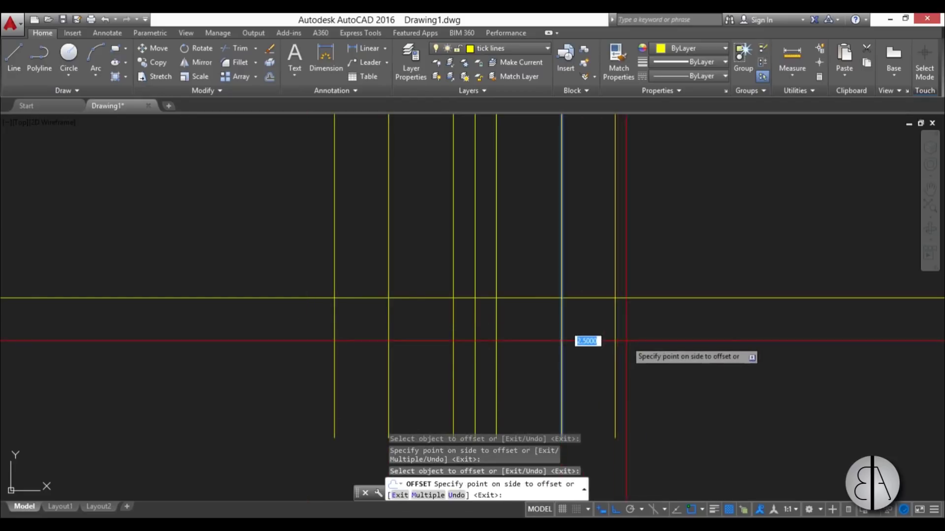
{"action": "left_click", "coordinate": [586, 339]}
{"action": "middle_click_drag", "start_coordinate": [374, 326], "coordinate": [460, 327]}
{"action": "key", "text": "Escape"}
{"action": "key", "text": "Escape"}
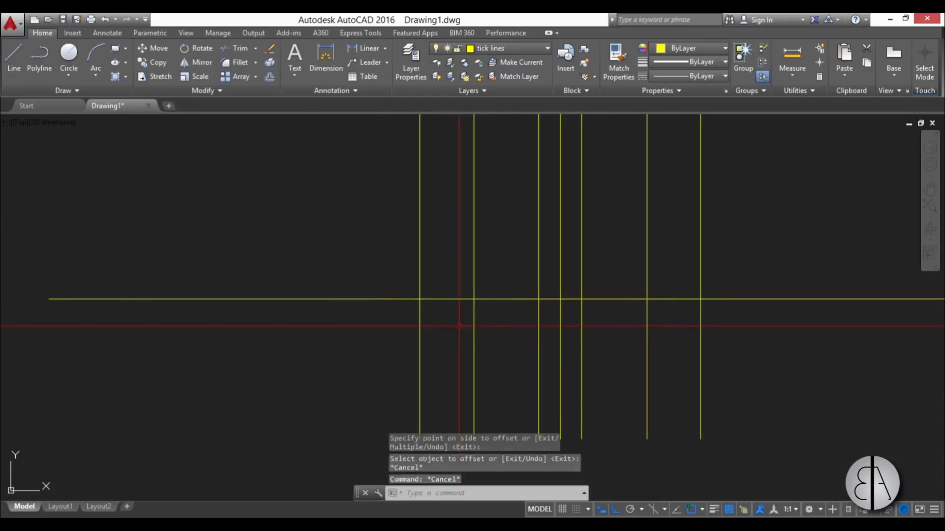
Offset the outermost vertical lines outward by 1.5 on both sides
{"action": "key", "text": "Return"}
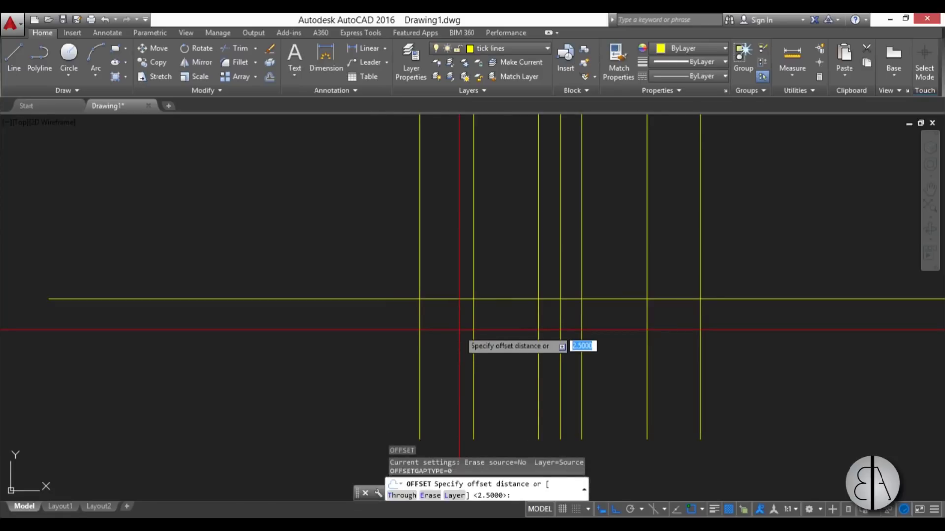
{"action": "type", "text": "1.5"}
{"action": "key", "text": "Return"}
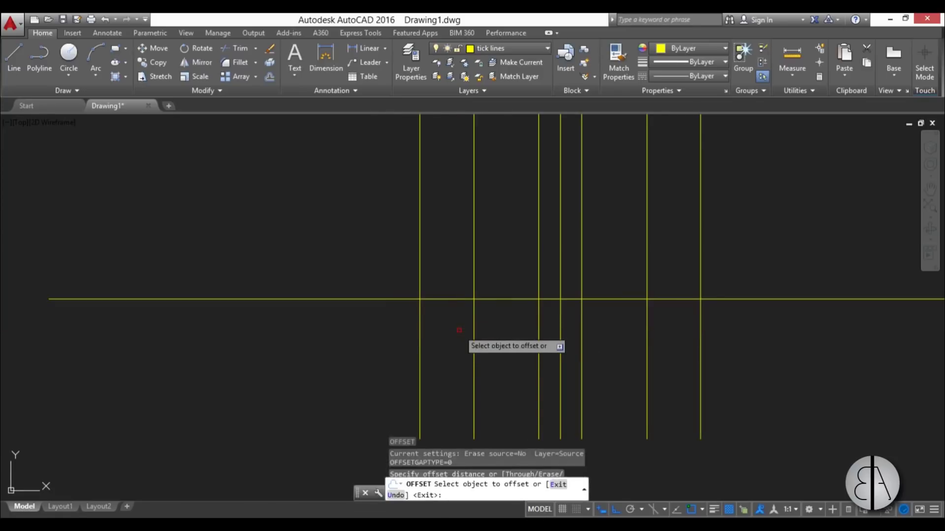
{"action": "left_click", "coordinate": [419, 333]}
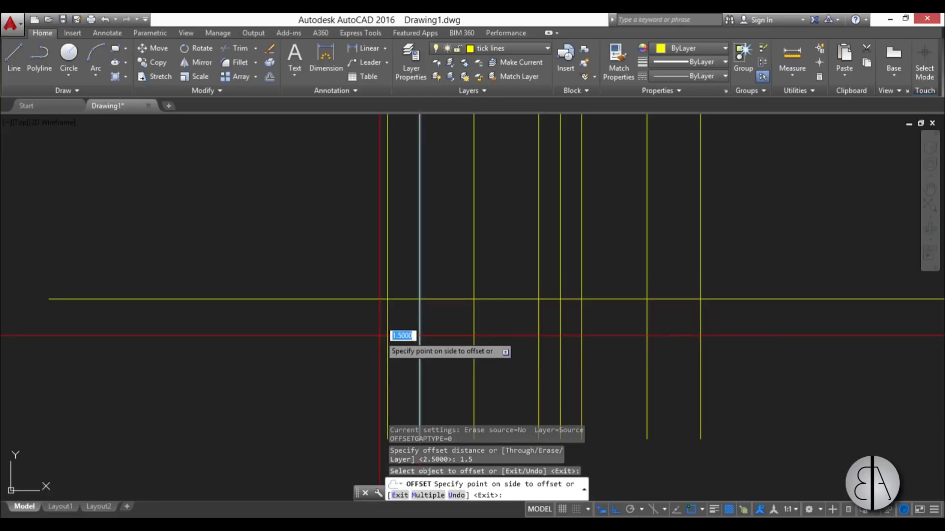
{"action": "left_click", "coordinate": [386, 333]}
{"action": "left_click", "coordinate": [701, 339]}
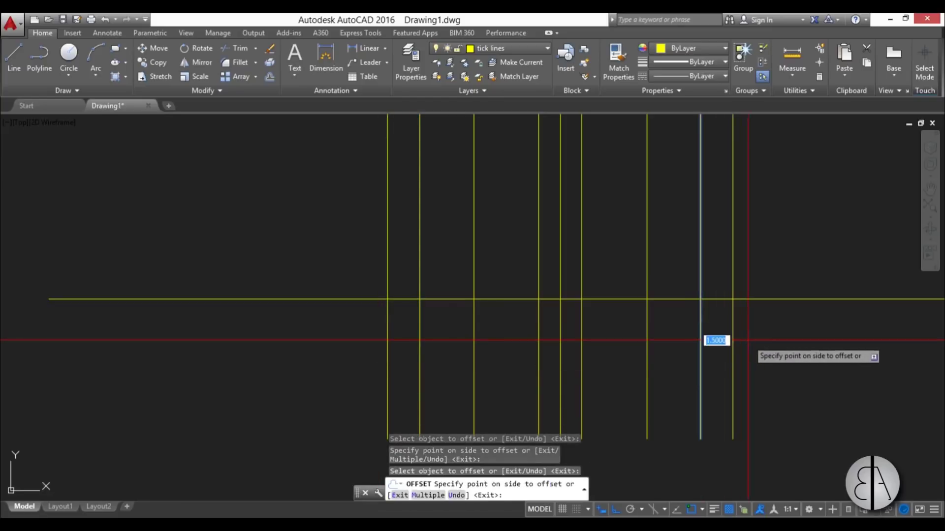
{"action": "left_click", "coordinate": [738, 340]}
{"action": "key", "text": "Escape"}
{"action": "key", "text": "Escape"}
{"action": "key", "text": "Escape"}
Select the horizontal line across the nine verticals
{"action": "middle_click_drag", "start_coordinate": [488, 346], "coordinate": [444, 358]}
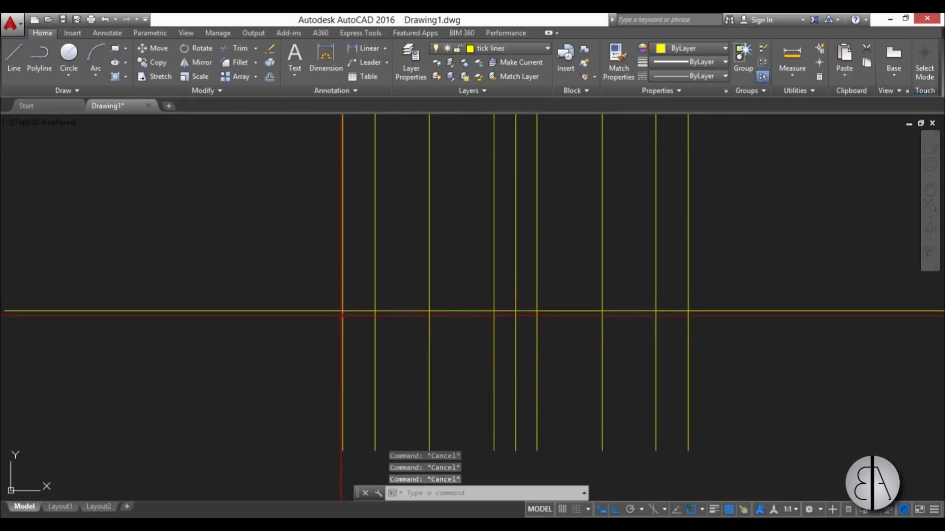
{"action": "scroll", "coordinate": [601, 334], "scroll_direction": "up", "scroll_amount": 5}
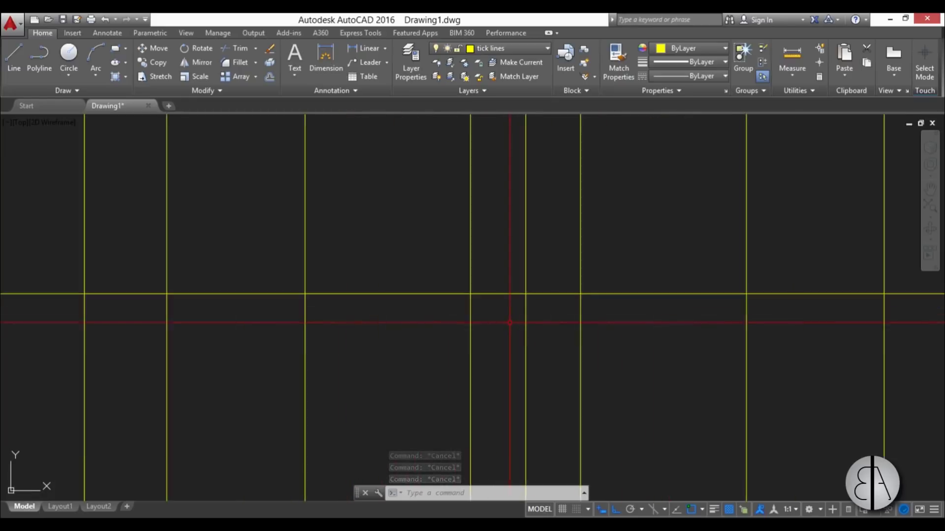
{"action": "mouse_move", "coordinate": [429, 302]}
{"action": "middle_mouse_down"}
{"action": "mouse_move", "coordinate": [444, 316]}
{"action": "mouse_move", "coordinate": [438, 336]}
{"action": "middle_mouse_up"}
{"action": "scroll", "coordinate": [439, 336], "scroll_direction": "up", "scroll_amount": 1}
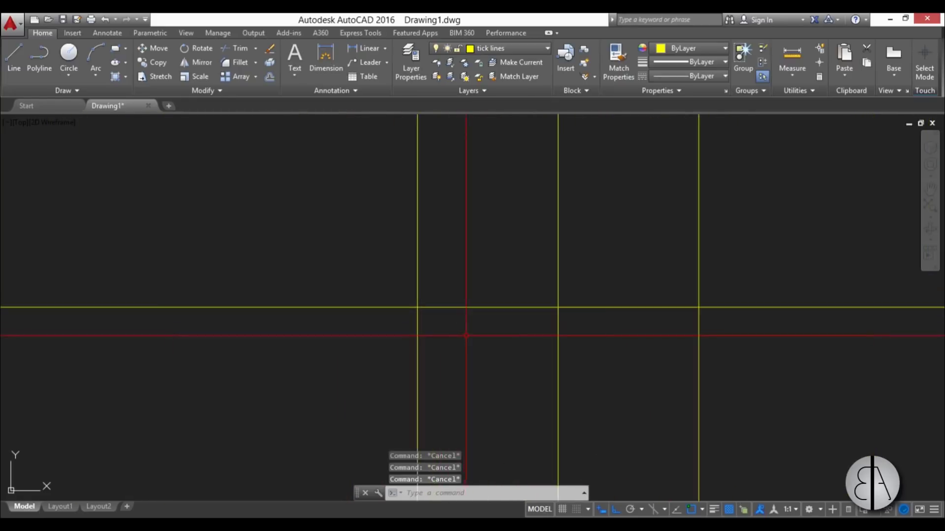
{"action": "left_click", "coordinate": [466, 336]}
{"action": "left_click", "coordinate": [450, 261]}
{"action": "scroll", "coordinate": [455, 270], "scroll_direction": "down", "scroll_amount": 3}
{"action": "scroll", "coordinate": [362, 317], "scroll_direction": "up", "scroll_amount": 1}
Copy the horizontal line 0.15 units upward with CO
{"action": "type", "text": "co"}
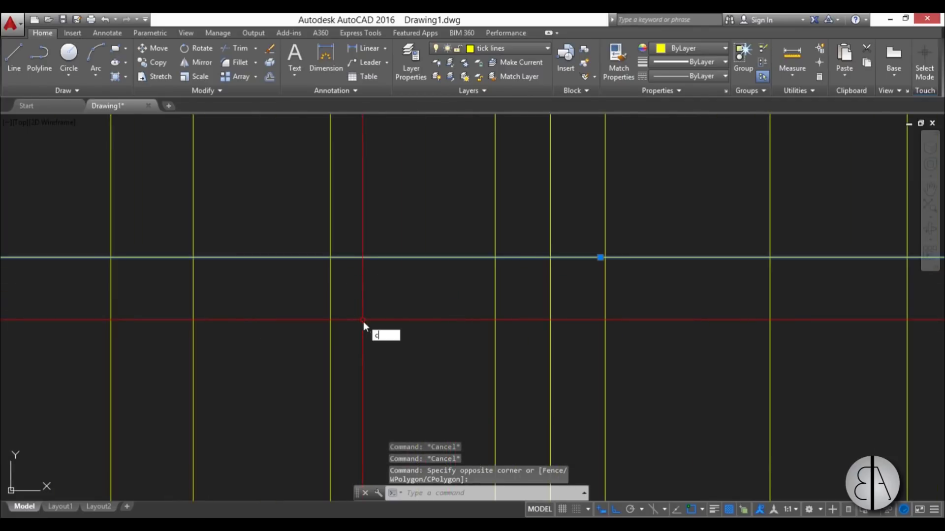
{"action": "key", "text": "Return"}
{"action": "left_click", "coordinate": [421, 353]}
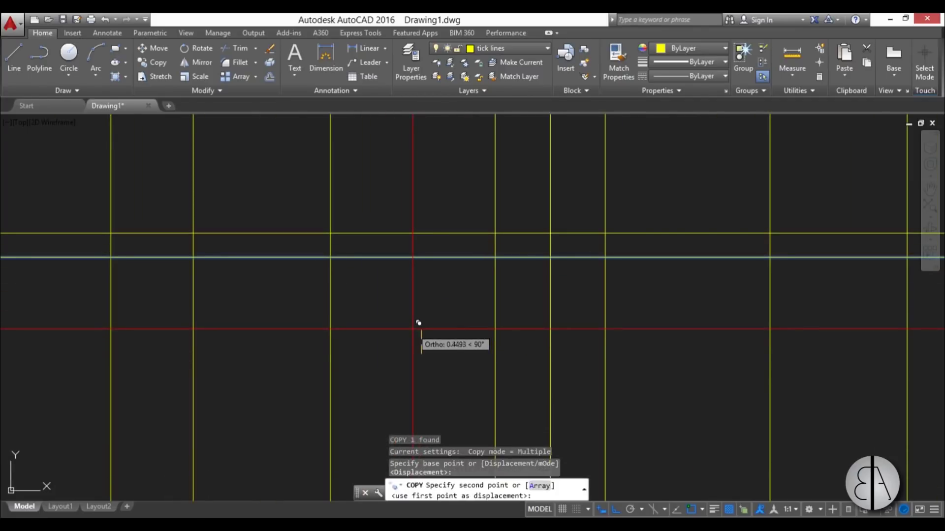
{"action": "type", "text": ".15"}
{"action": "key", "text": "Return"}
{"action": "key", "text": "Escape"}
{"action": "key", "text": "Escape"}
{"action": "key", "text": "Escape"}
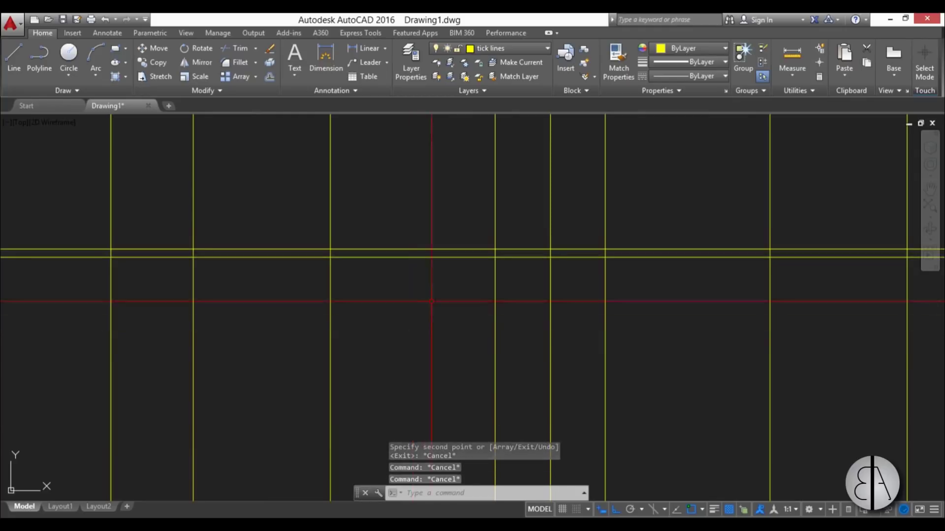
Zoom in on the doubled horizontal lines and cancel a started LINE command
{"action": "scroll", "coordinate": [432, 301], "scroll_direction": "up", "scroll_amount": 4}
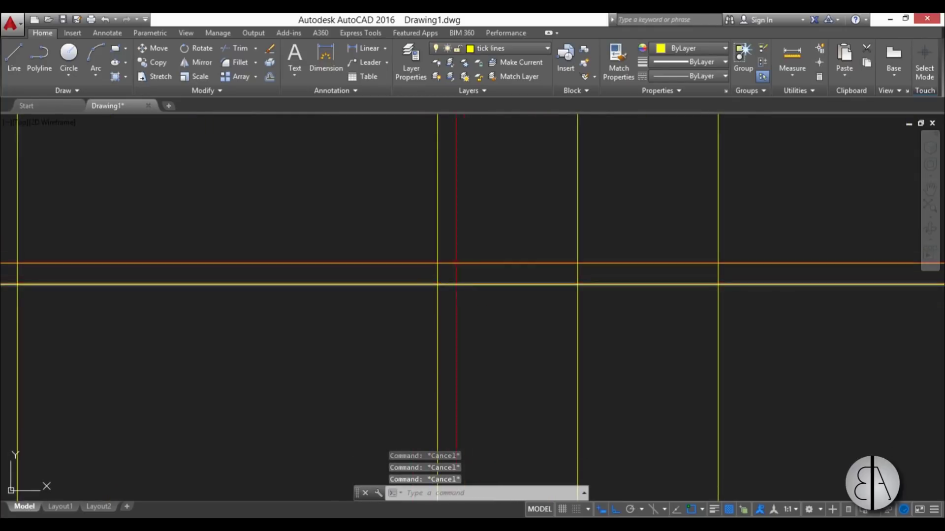
{"action": "scroll", "coordinate": [438, 265], "scroll_direction": "up", "scroll_amount": 2}
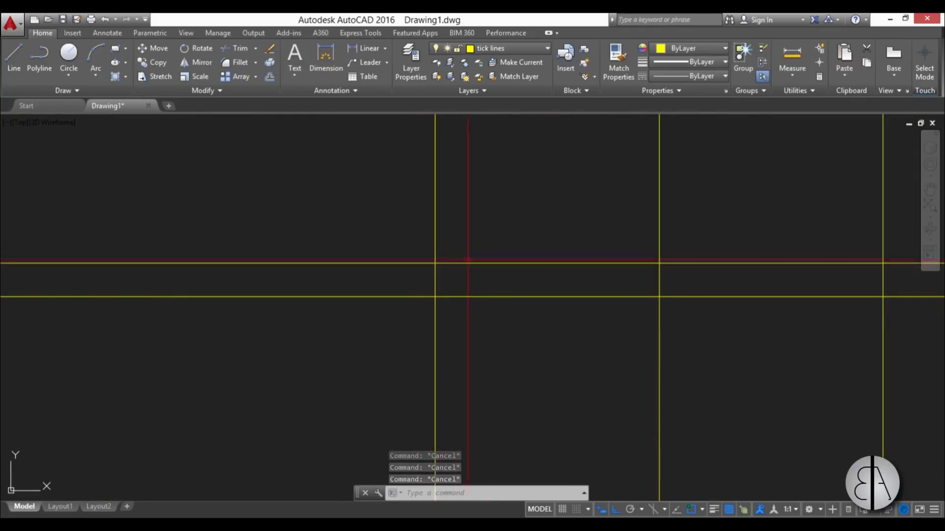
{"action": "scroll", "coordinate": [468, 260], "scroll_direction": "down", "scroll_amount": 5}
{"action": "scroll", "coordinate": [443, 274], "scroll_direction": "up", "scroll_amount": 4}
{"action": "scroll", "coordinate": [436, 306], "scroll_direction": "up", "scroll_amount": 3}
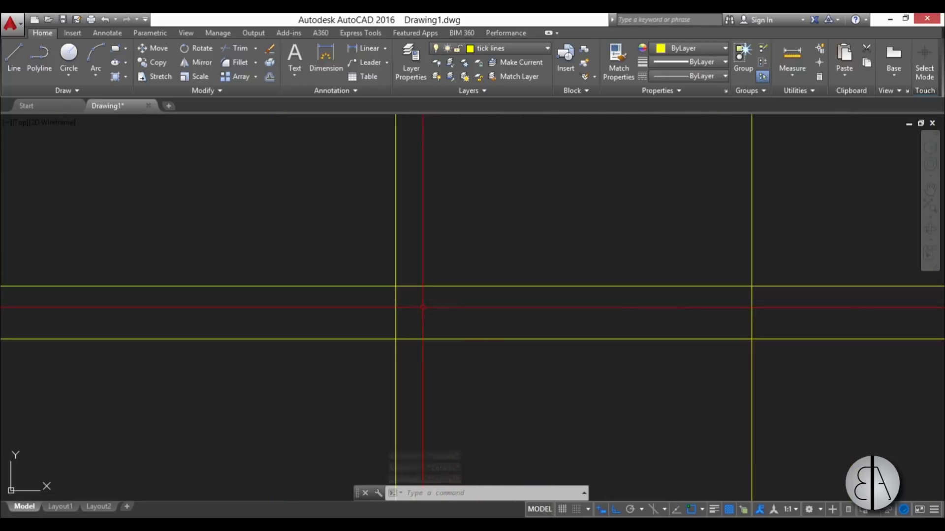
{"action": "type", "text": "l"}
{"action": "key", "text": "Return"}
{"action": "key", "text": "Escape"}
{"action": "key", "text": "Escape"}
{"action": "key", "text": "Escape"}
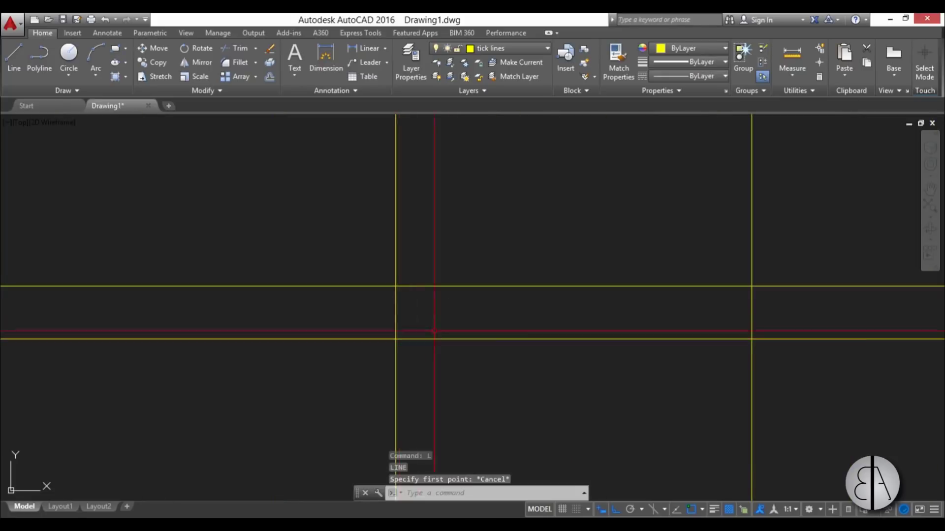
{"action": "scroll", "coordinate": [440, 337], "scroll_direction": "down", "scroll_amount": 5}
{"action": "scroll", "coordinate": [440, 337], "scroll_direction": "up", "scroll_amount": 4}
Offset four vertical lines by 0.2, placing copies to their right or left
{"action": "type", "text": "o"}
{"action": "key", "text": "Return"}
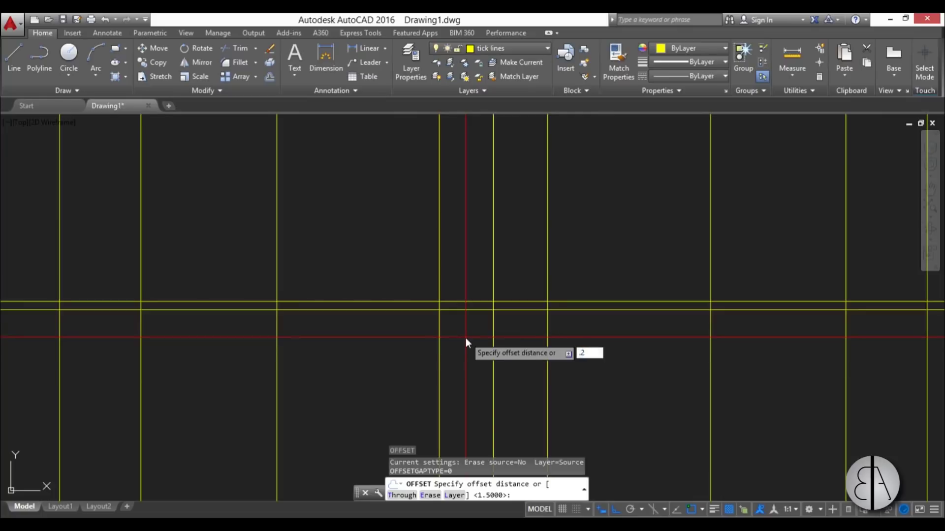
{"action": "key", "text": "Return"}
{"action": "left_click", "coordinate": [439, 335]}
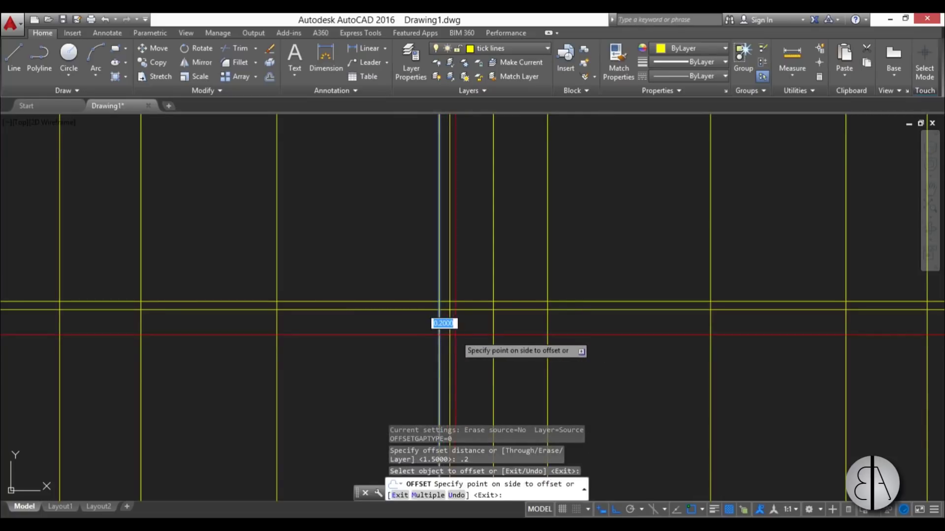
{"action": "left_click", "coordinate": [502, 340]}
{"action": "left_click", "coordinate": [548, 340]}
{"action": "left_click", "coordinate": [539, 329]}
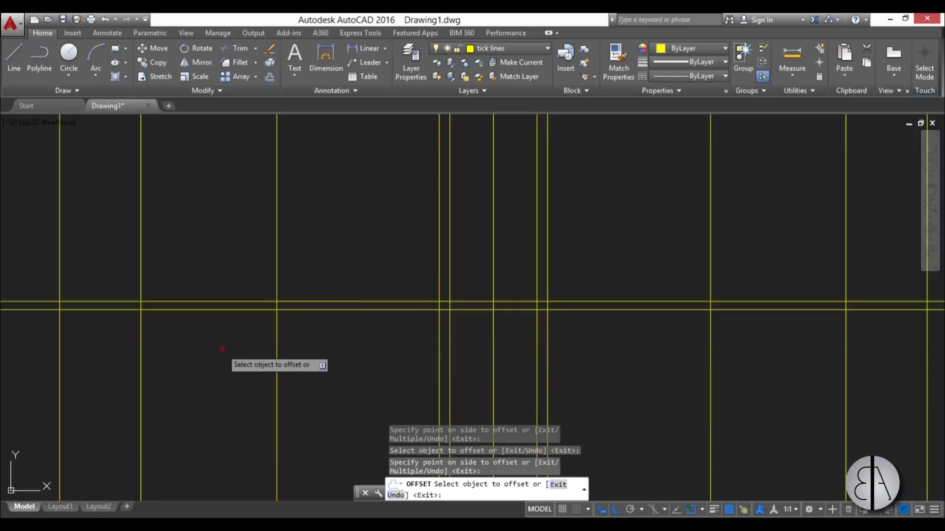
{"action": "left_click", "coordinate": [276, 344]}
{"action": "left_click", "coordinate": [172, 350]}
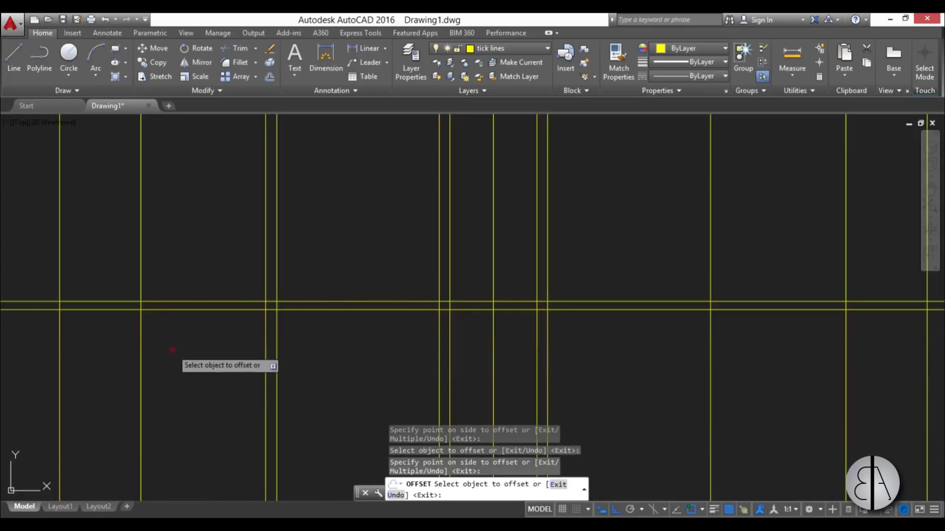
{"action": "left_click", "coordinate": [141, 351]}
{"action": "left_click", "coordinate": [115, 352]}
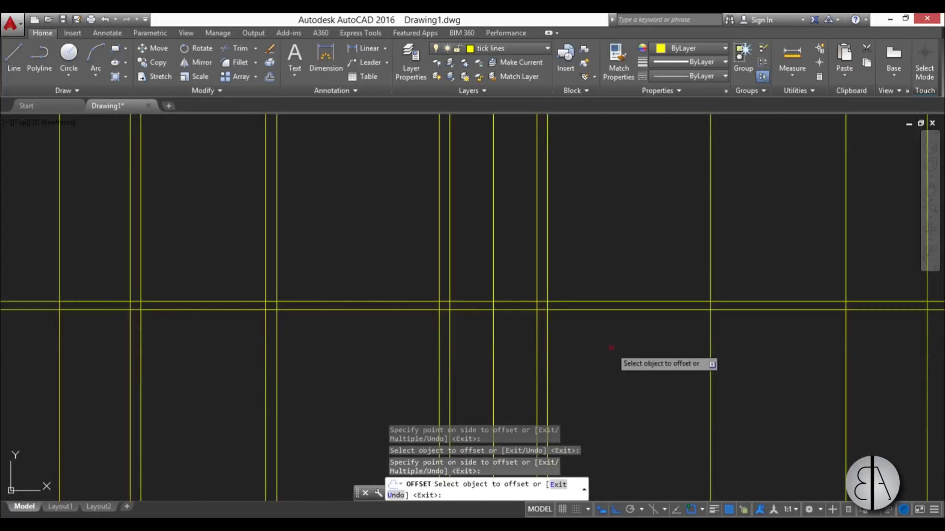
Offset two more vertical lines 0.2 to the right and end the offset
{"action": "left_click", "coordinate": [710, 348]}
{"action": "left_click", "coordinate": [738, 351]}
{"action": "middle_click_drag", "start_coordinate": [743, 353], "coordinate": [485, 348]}
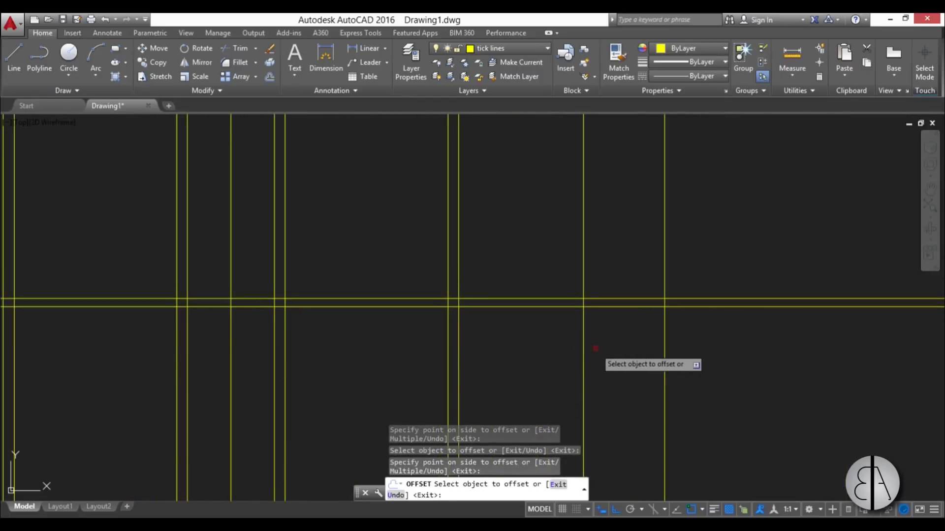
{"action": "left_click", "coordinate": [583, 348]}
{"action": "left_click", "coordinate": [617, 347]}
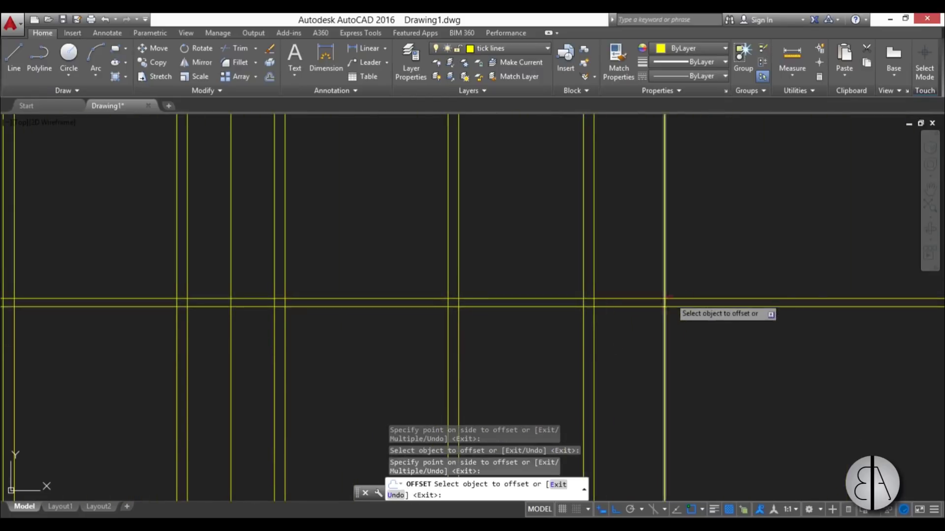
{"action": "scroll", "coordinate": [679, 298], "scroll_direction": "down", "scroll_amount": 6}
{"action": "key", "text": "Escape"}
{"action": "key", "text": "Escape"}
{"action": "key", "text": "Escape"}
{"action": "scroll", "coordinate": [679, 303], "scroll_direction": "up", "scroll_amount": 4}
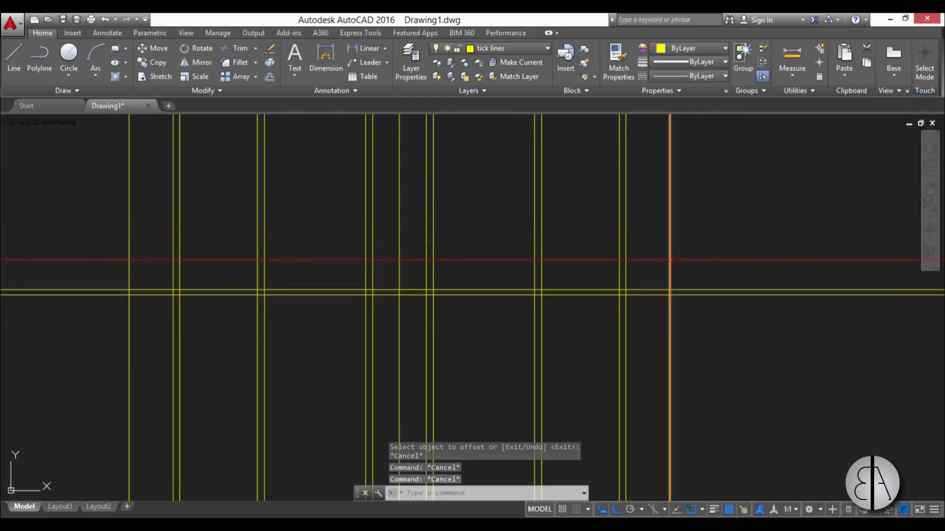
{"action": "scroll", "coordinate": [646, 325], "scroll_direction": "up", "scroll_amount": 5}
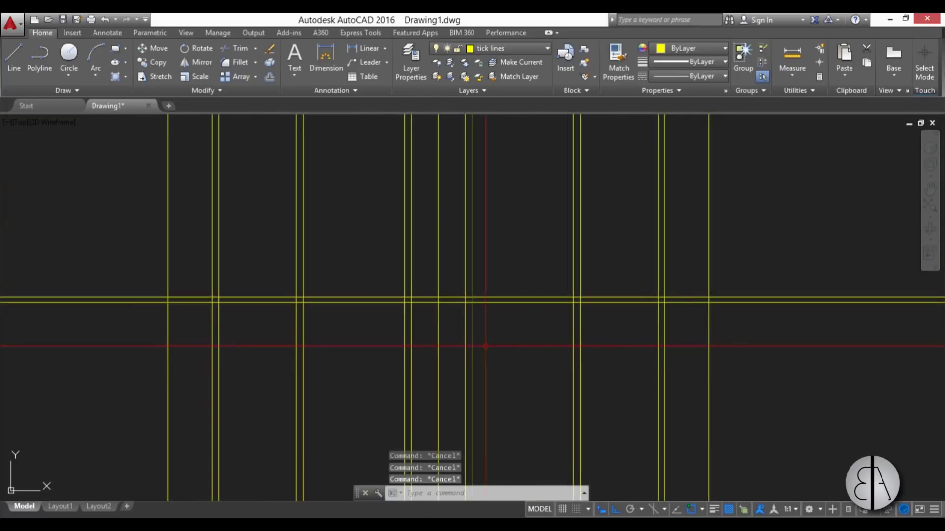
{"action": "scroll", "coordinate": [488, 298], "scroll_direction": "up", "scroll_amount": 2}
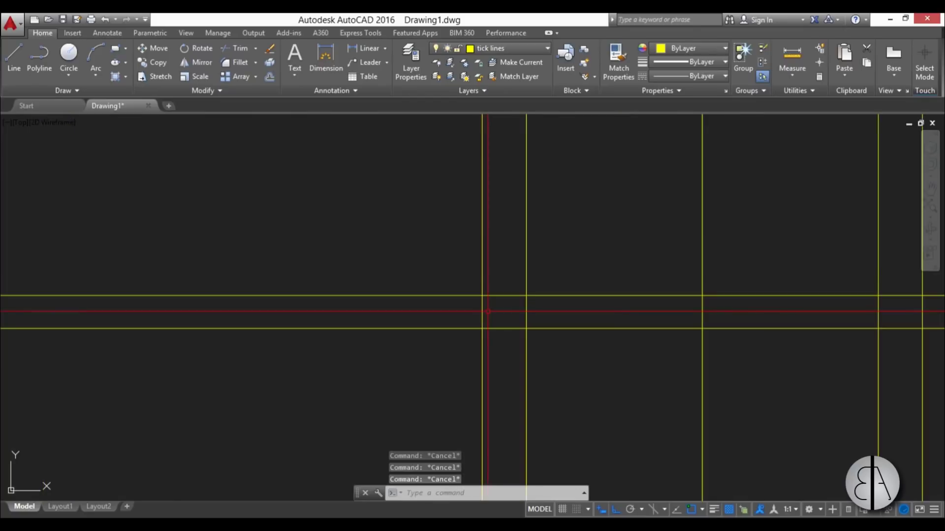
With Ortho off, draw the tick outline: angled edge, flat top, right side and short vertical closing line
{"action": "type", "text": "l"}
{"action": "key", "text": "Return"}
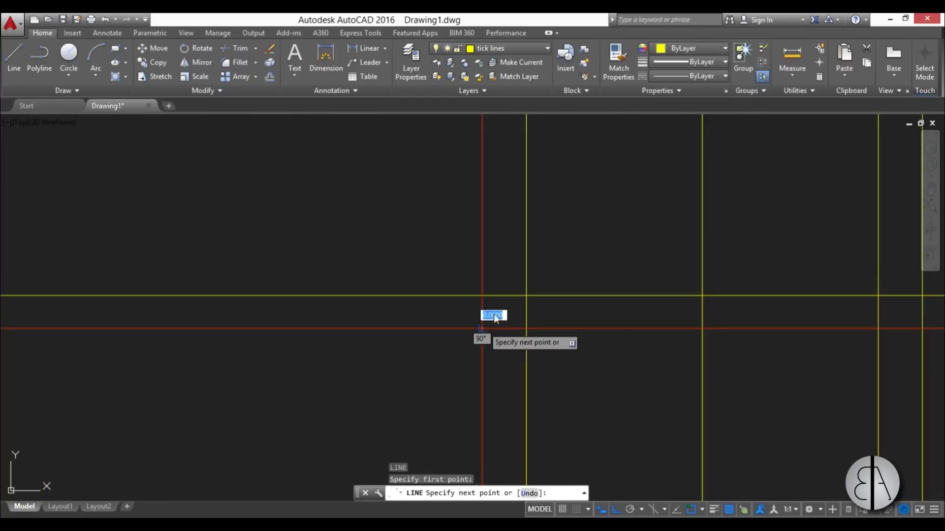
{"action": "key", "text": "F8"}
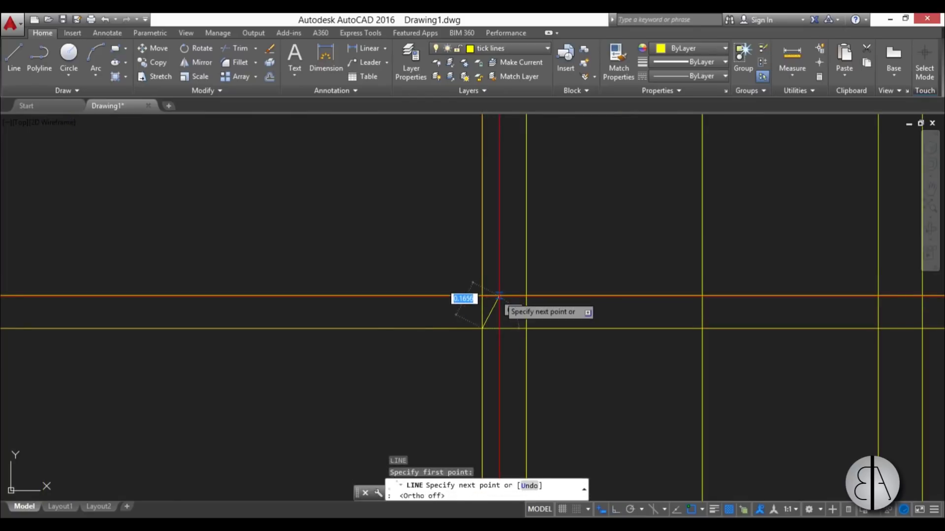
{"action": "left_click", "coordinate": [495, 296]}
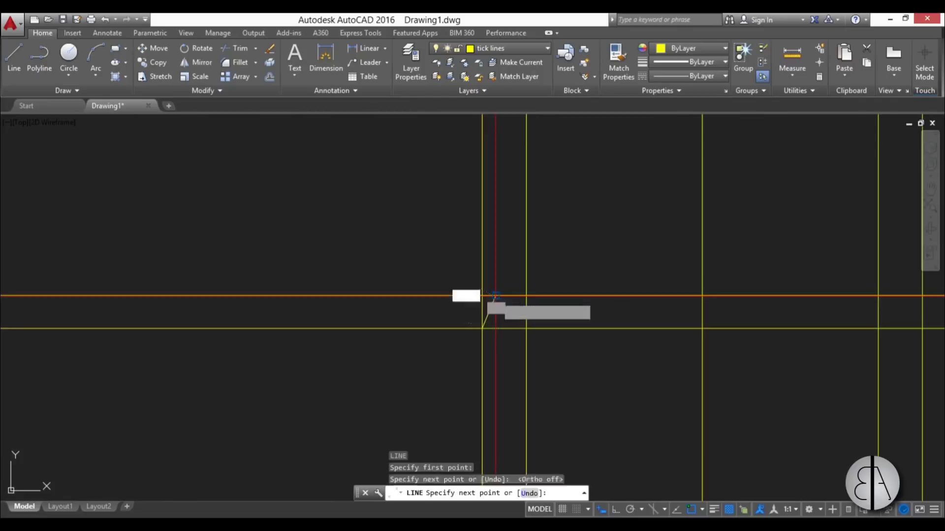
{"action": "left_click", "coordinate": [526, 295]}
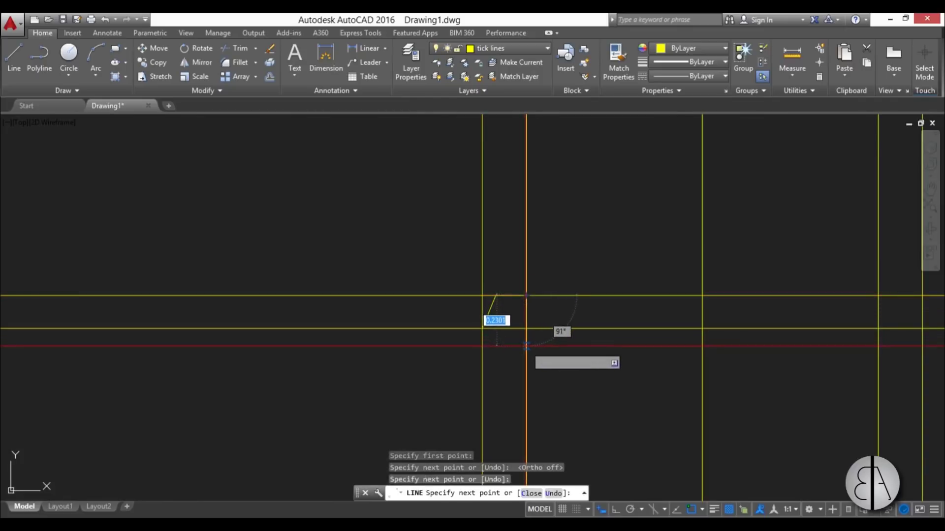
{"action": "left_click", "coordinate": [526, 353]}
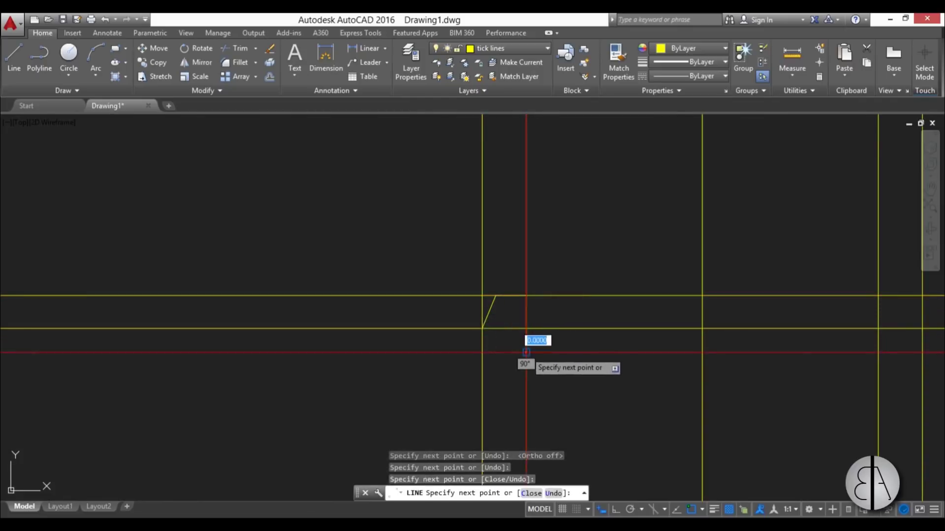
{"action": "key", "text": "Escape"}
{"action": "key", "text": "Escape"}
{"action": "key", "text": "Escape"}
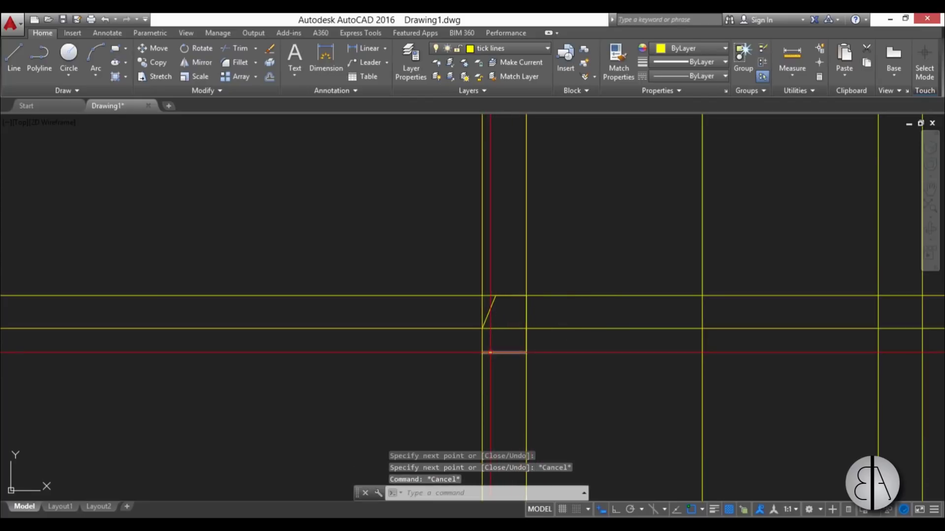
{"action": "type", "text": "l"}
{"action": "key", "text": "Return"}
{"action": "left_click", "coordinate": [482, 352]}
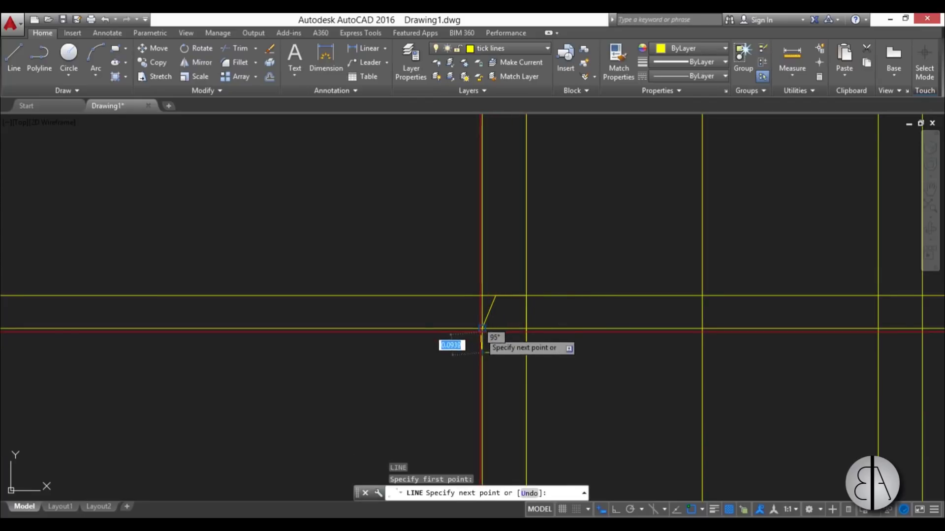
{"action": "left_click", "coordinate": [483, 329]}
{"action": "key", "text": "Escape"}
{"action": "key", "text": "Escape"}
{"action": "key", "text": "Escape"}
Window-select the five tick pieces and join them into one polyline
{"action": "scroll", "coordinate": [488, 315], "scroll_direction": "down", "scroll_amount": 6}
{"action": "scroll", "coordinate": [486, 315], "scroll_direction": "up", "scroll_amount": 8}
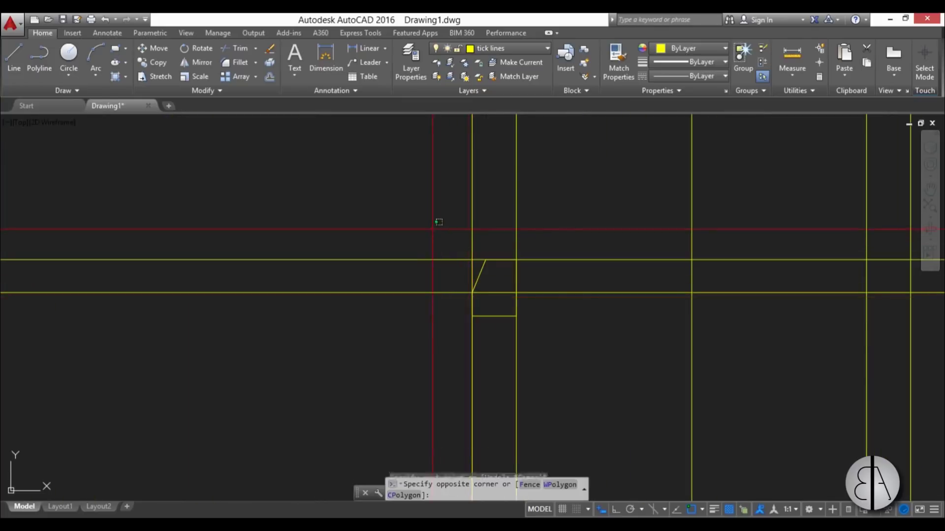
{"action": "left_click_drag", "start_coordinate": [432, 225], "coordinate": [606, 374]}
{"action": "type", "text": "jo"}
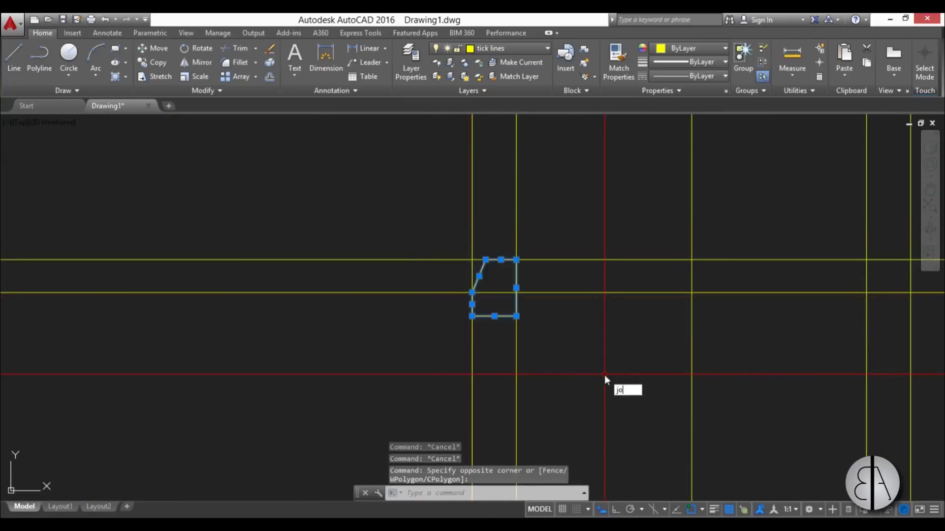
{"action": "key", "text": "Return"}
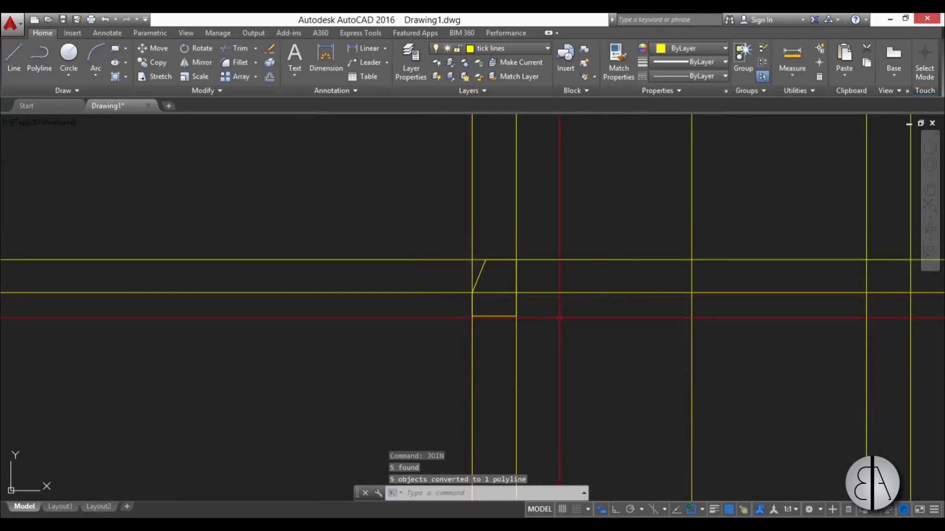
{"action": "left_click", "coordinate": [508, 315]}
{"action": "scroll", "coordinate": [557, 309], "scroll_direction": "down", "scroll_amount": 2}
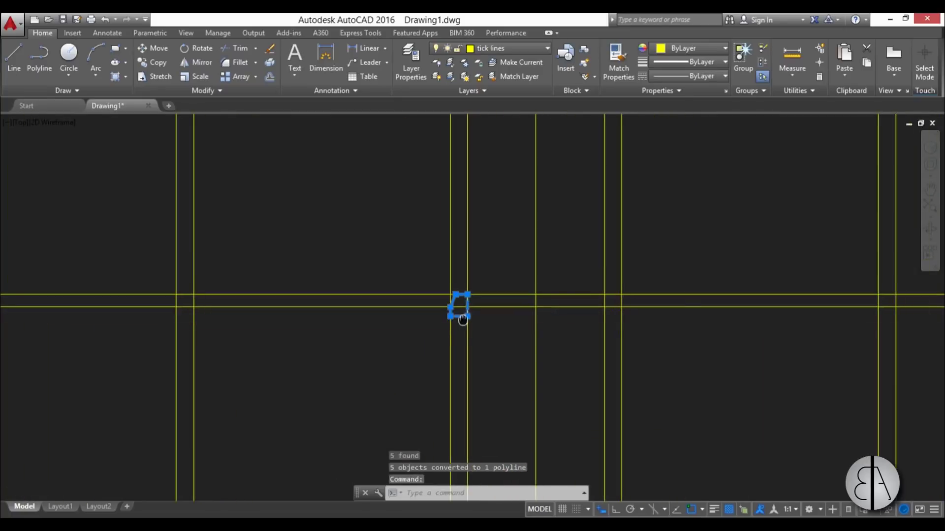
{"action": "type", "text": "mi"}
{"action": "key", "text": "Return"}
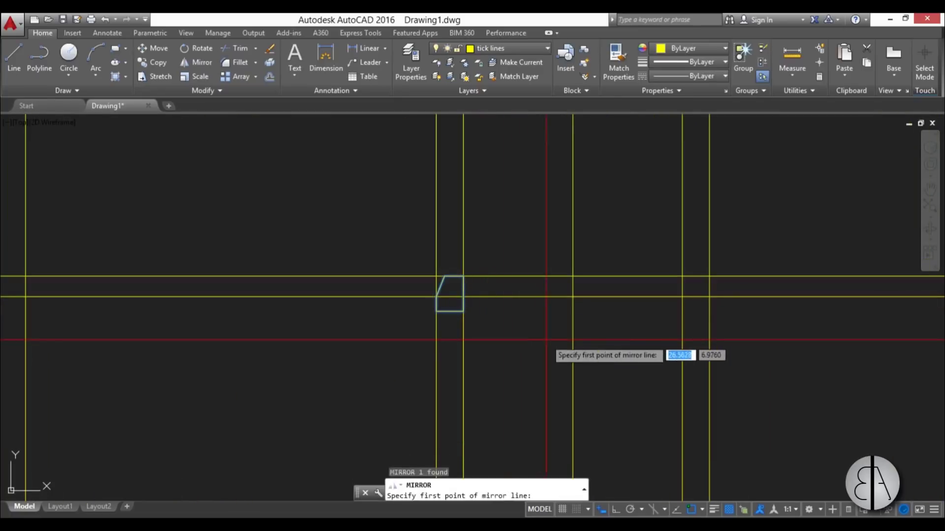
Mirror the tick polyline across a vertical axis onto the neighbouring verticals, keeping the original
{"action": "left_click", "coordinate": [572, 345]}
{"action": "left_click", "coordinate": [573, 243]}
{"action": "key", "text": "Return"}
{"action": "scroll", "coordinate": [573, 244], "scroll_direction": "down", "scroll_amount": 2}
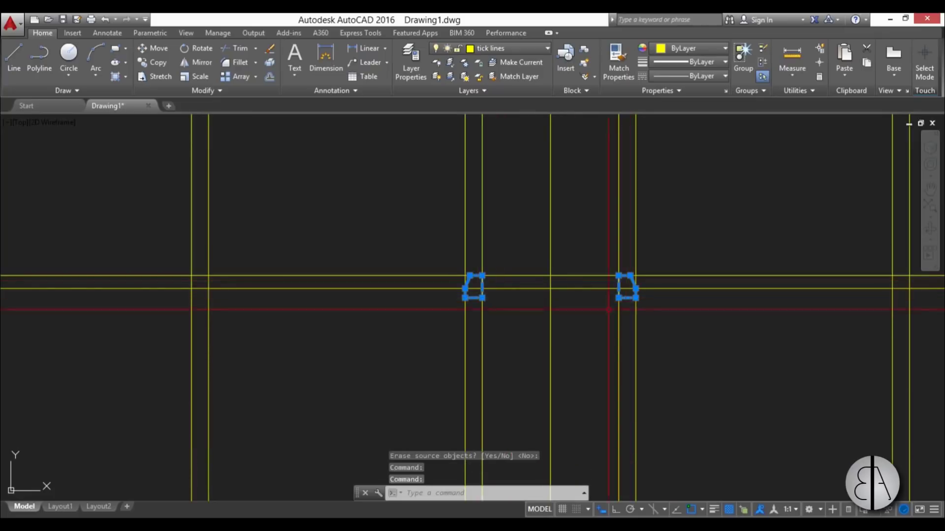
{"action": "scroll", "coordinate": [473, 309], "scroll_direction": "down", "scroll_amount": 2}
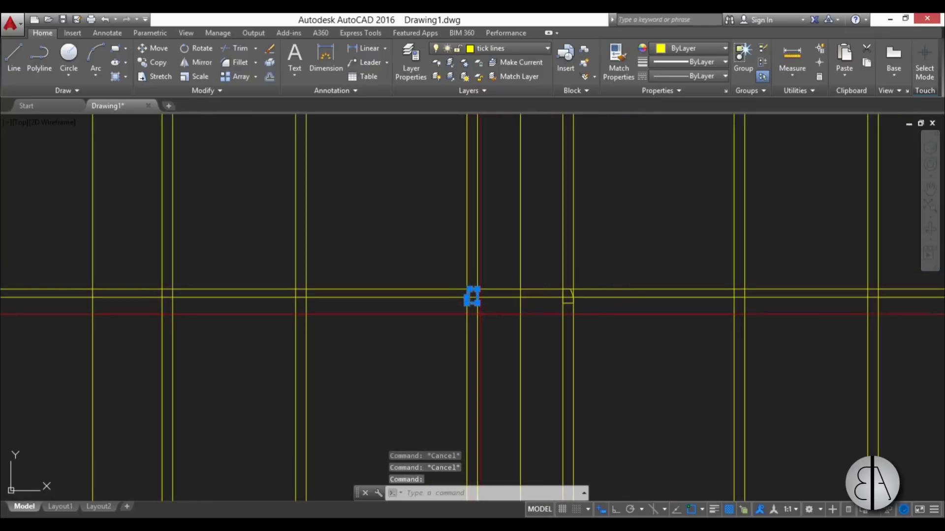
Clear the selection and window-select the right-hand tick polyline
{"action": "key", "text": "Escape"}
{"action": "key", "text": "Escape"}
{"action": "scroll", "coordinate": [567, 301], "scroll_direction": "up", "scroll_amount": 2}
{"action": "left_click", "coordinate": [574, 300]}
{"action": "left_click", "coordinate": [573, 300]}
{"action": "left_click", "coordinate": [572, 305]}
{"action": "left_click", "coordinate": [566, 291]}
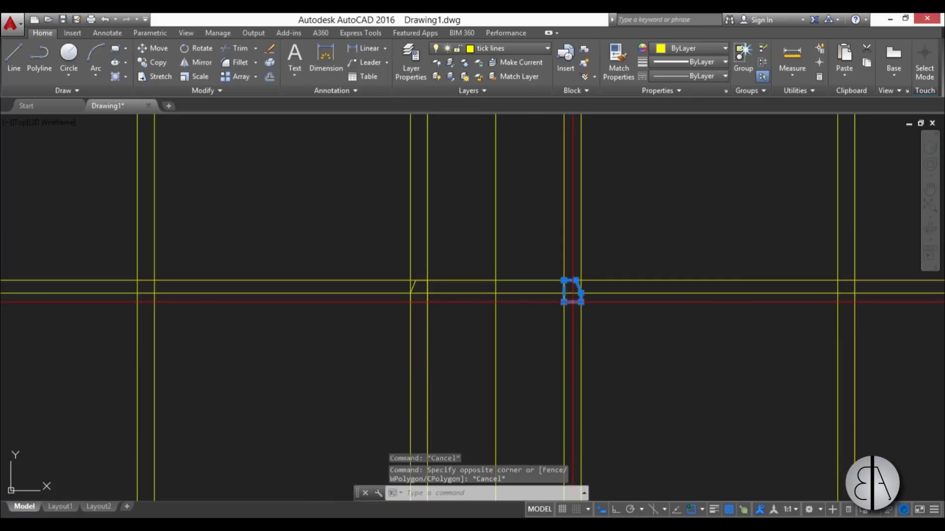
Copy the selected tick from its corner onto the left pair of wall lines
{"action": "type", "text": "co"}
{"action": "key", "text": "Return"}
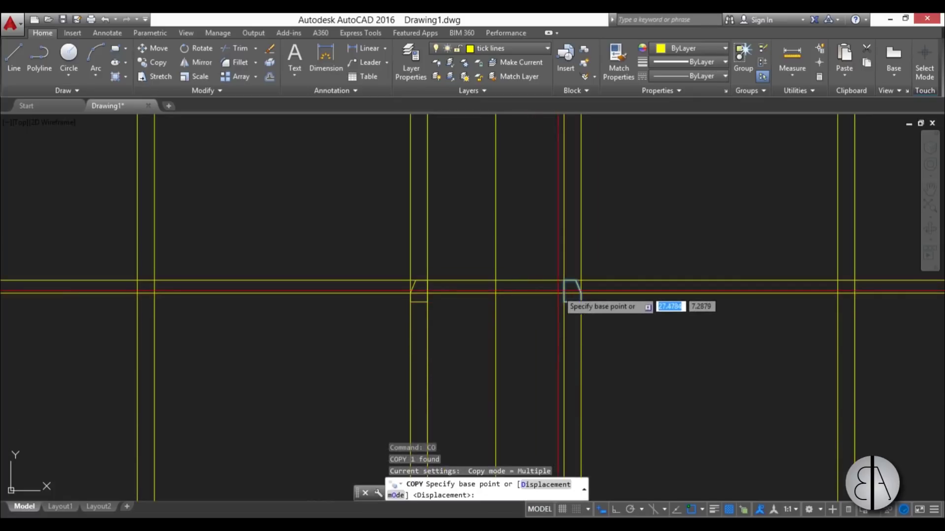
{"action": "scroll", "coordinate": [576, 291], "scroll_direction": "up", "scroll_amount": 3}
{"action": "left_click", "coordinate": [581, 289]}
{"action": "scroll", "coordinate": [565, 296], "scroll_direction": "down", "scroll_amount": 3}
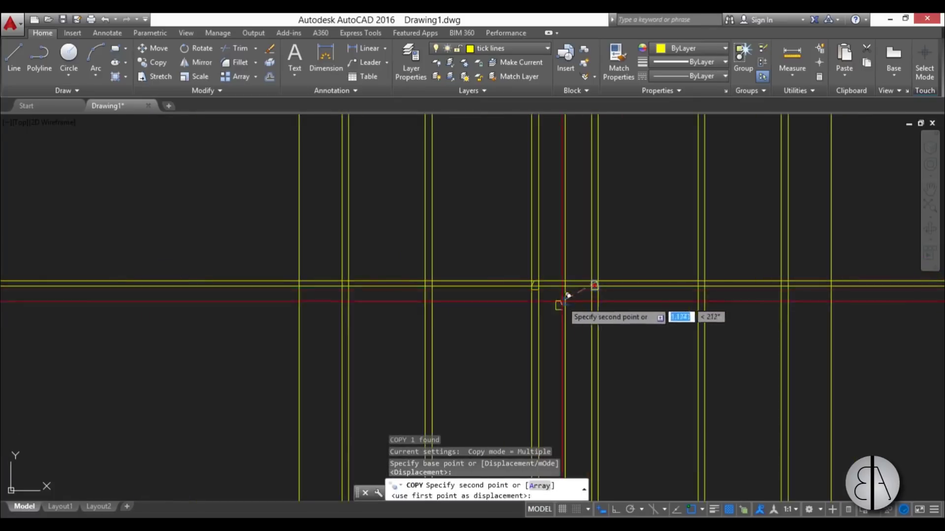
{"action": "scroll", "coordinate": [393, 266], "scroll_direction": "up", "scroll_amount": 3}
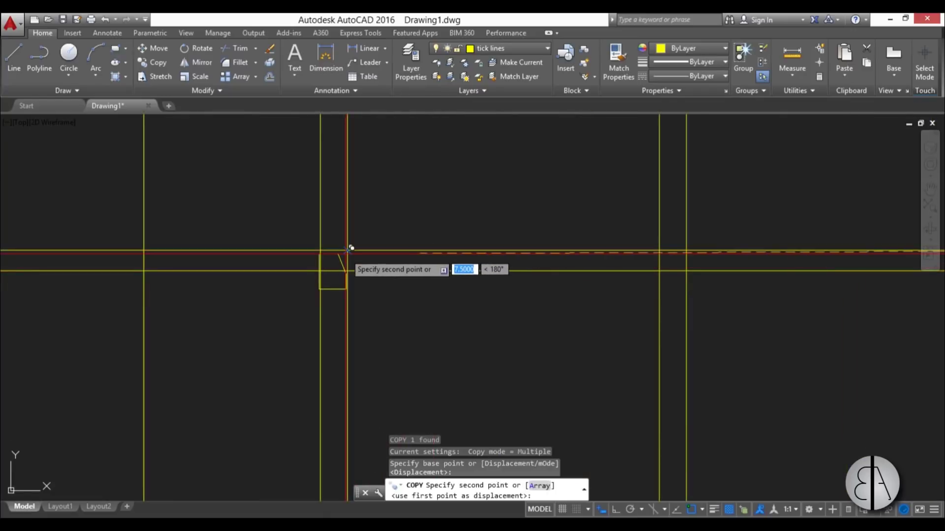
{"action": "left_click", "coordinate": [347, 251]}
{"action": "scroll", "coordinate": [228, 264], "scroll_direction": "down", "scroll_amount": 4}
{"action": "key", "text": "Escape"}
{"action": "scroll", "coordinate": [358, 265], "scroll_direction": "up", "scroll_amount": 5}
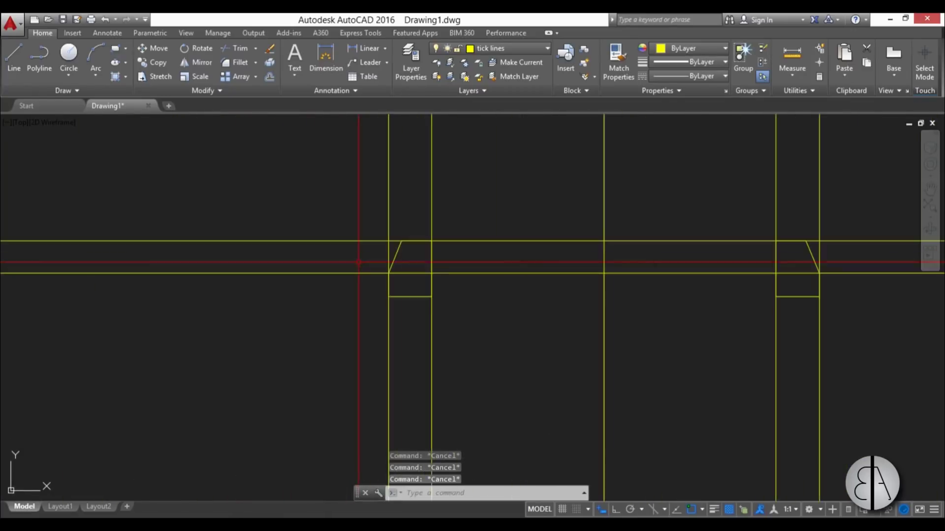
Copy that tick from its top-left corner onto a line intersection at the right-hand wall lines
{"action": "left_click", "coordinate": [405, 293]}
{"action": "type", "text": "co"}
{"action": "key", "text": "Return"}
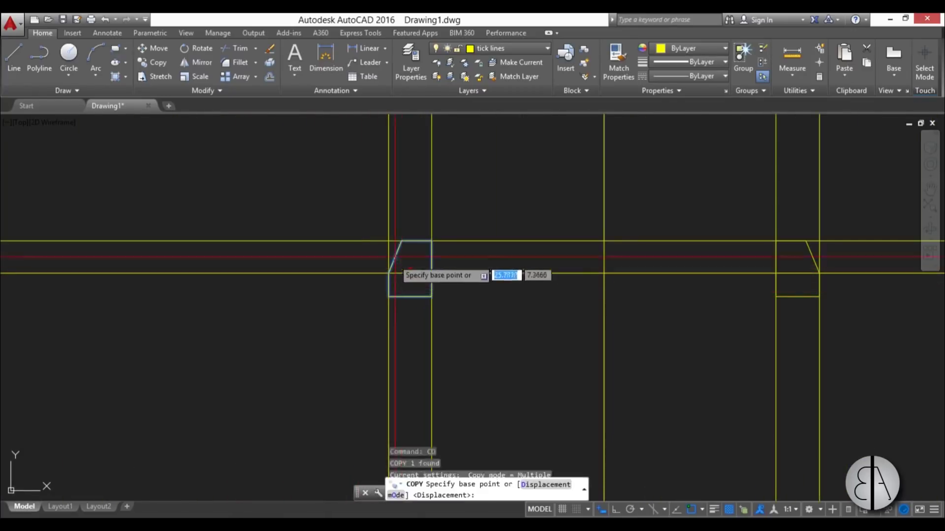
{"action": "left_click", "coordinate": [389, 241]}
{"action": "scroll", "coordinate": [364, 275], "scroll_direction": "down", "scroll_amount": 5}
{"action": "middle_click_drag", "start_coordinate": [364, 275], "coordinate": [209, 328]}
{"action": "scroll", "coordinate": [618, 327], "scroll_direction": "up", "scroll_amount": 4}
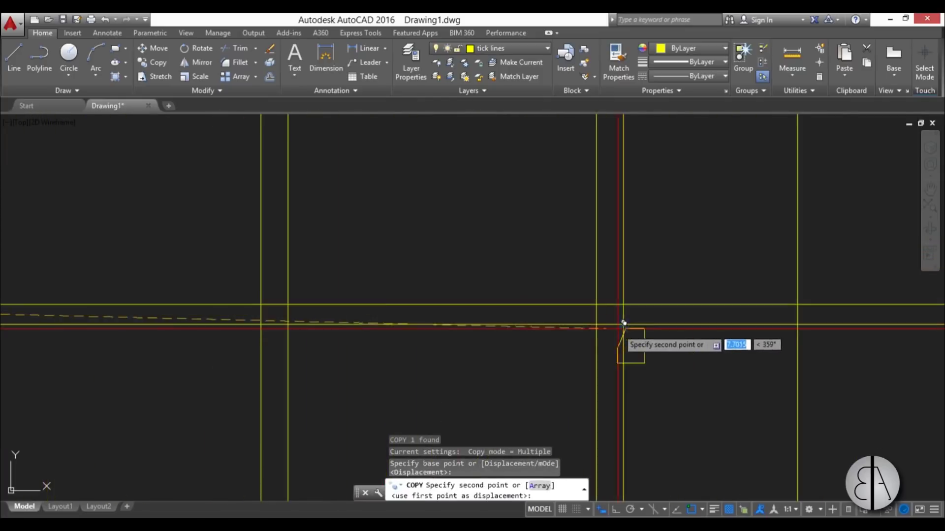
{"action": "left_click", "coordinate": [596, 304]}
{"action": "scroll", "coordinate": [571, 272], "scroll_direction": "down", "scroll_amount": 4}
{"action": "key", "text": "Escape"}
{"action": "key", "text": "Escape"}
{"action": "key", "text": "Escape"}
{"action": "key", "text": "Escape"}
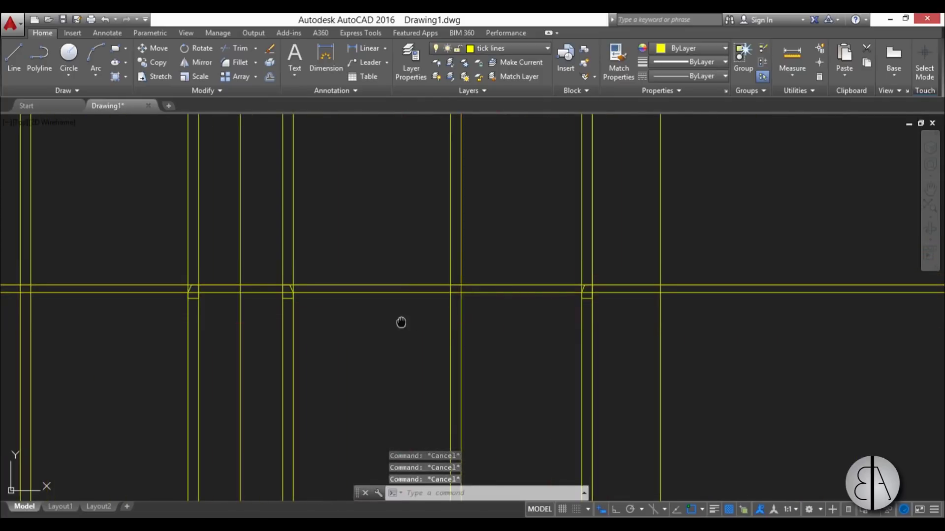
Pan further along the street and start a selection window on the drawing
{"action": "scroll", "coordinate": [445, 310], "scroll_direction": "up", "scroll_amount": 4}
{"action": "middle_click_drag", "start_coordinate": [400, 322], "coordinate": [632, 344]}
{"action": "scroll", "coordinate": [522, 329], "scroll_direction": "down", "scroll_amount": 4}
{"action": "scroll", "coordinate": [269, 318], "scroll_direction": "up", "scroll_amount": 2}
{"action": "middle_click_drag", "start_coordinate": [272, 319], "coordinate": [408, 331]}
{"action": "scroll", "coordinate": [456, 316], "scroll_direction": "up", "scroll_amount": 2}
{"action": "left_click", "coordinate": [453, 314]}
{"action": "scroll", "coordinate": [455, 295], "scroll_direction": "down", "scroll_amount": 2}
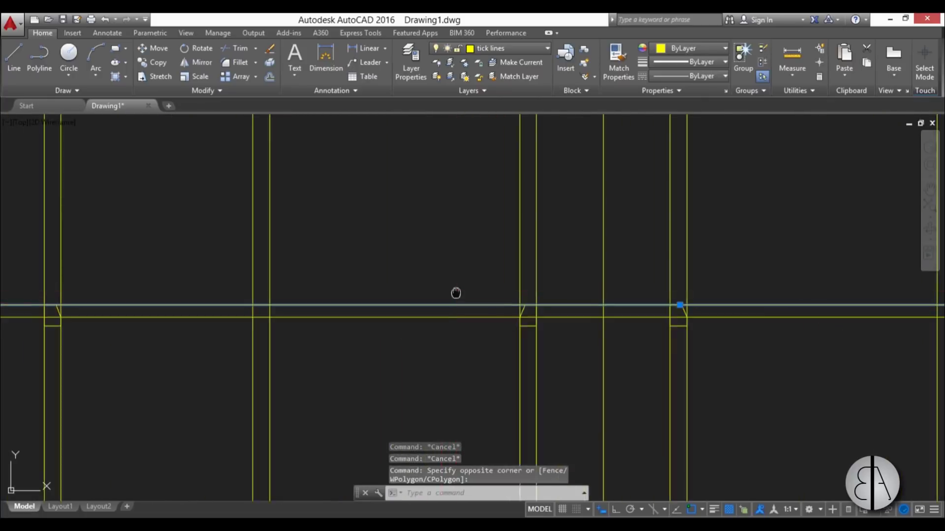
{"action": "key", "text": "Escape"}
{"action": "key", "text": "Escape"}
{"action": "key", "text": "Escape"}
{"action": "type", "text": "tr"}
{"action": "key", "text": "Return"}
{"action": "key", "text": "Return"}
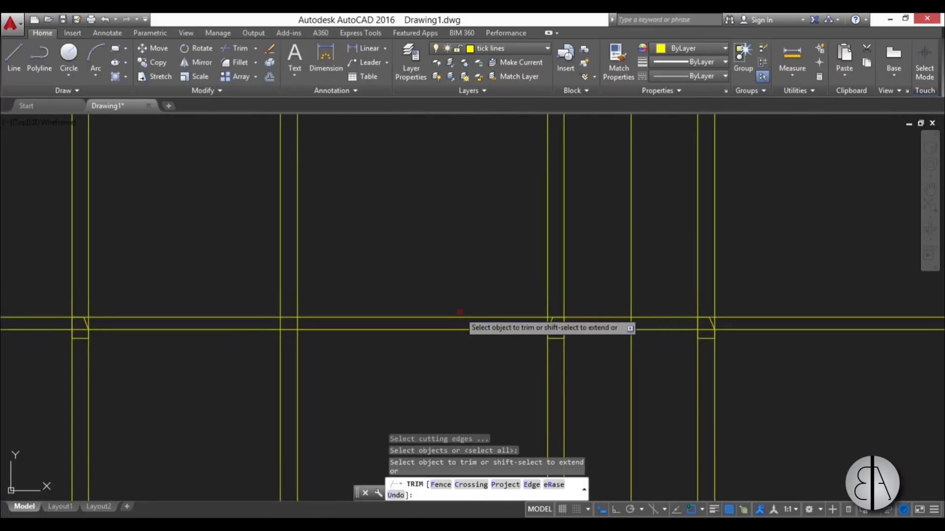
{"action": "scroll", "coordinate": [597, 314], "scroll_direction": "up", "scroll_amount": 4}
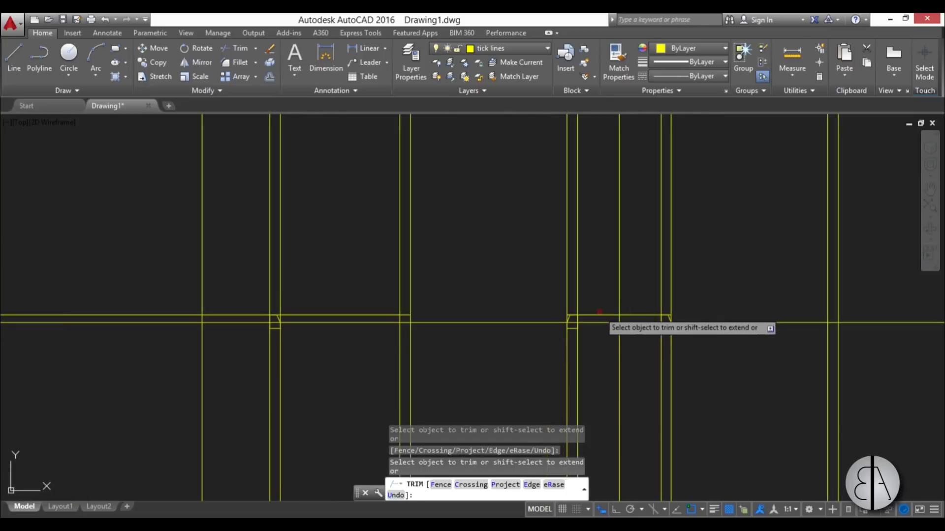
{"action": "key", "text": "Escape"}
{"action": "key", "text": "Escape"}
{"action": "left_click", "coordinate": [378, 338]}
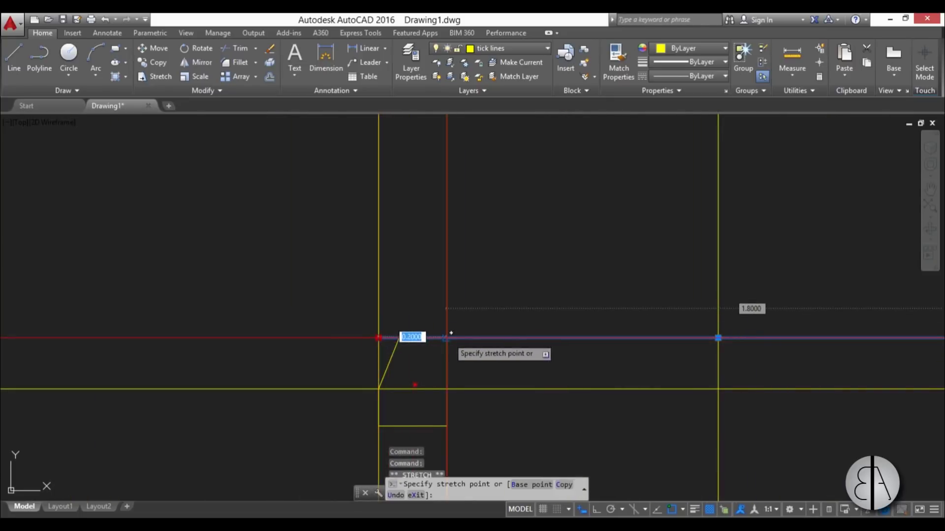
{"action": "left_click", "coordinate": [446, 338]}
{"action": "scroll", "coordinate": [276, 326], "scroll_direction": "down", "scroll_amount": 4}
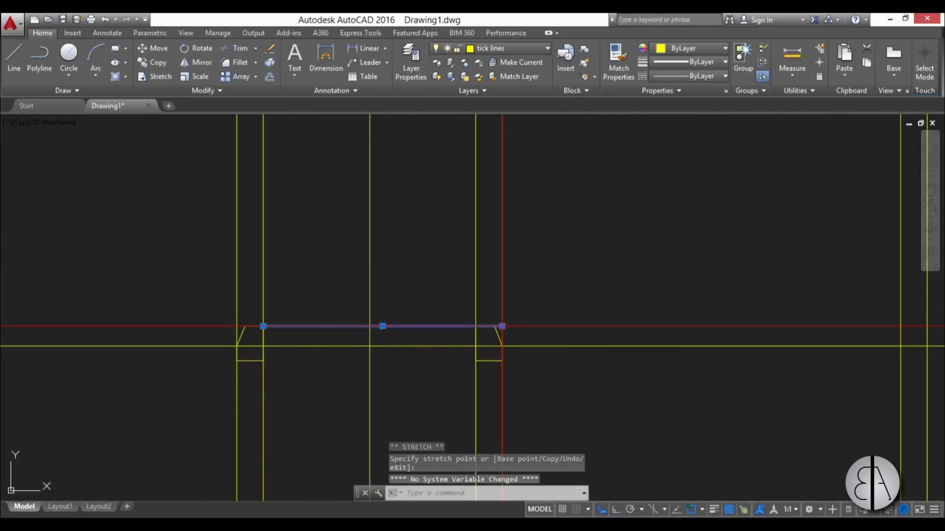
{"action": "key", "text": "Escape"}
{"action": "key", "text": "Escape"}
{"action": "scroll", "coordinate": [497, 324], "scroll_direction": "down", "scroll_amount": 4}
{"action": "scroll", "coordinate": [494, 324], "scroll_direction": "up", "scroll_amount": 4}
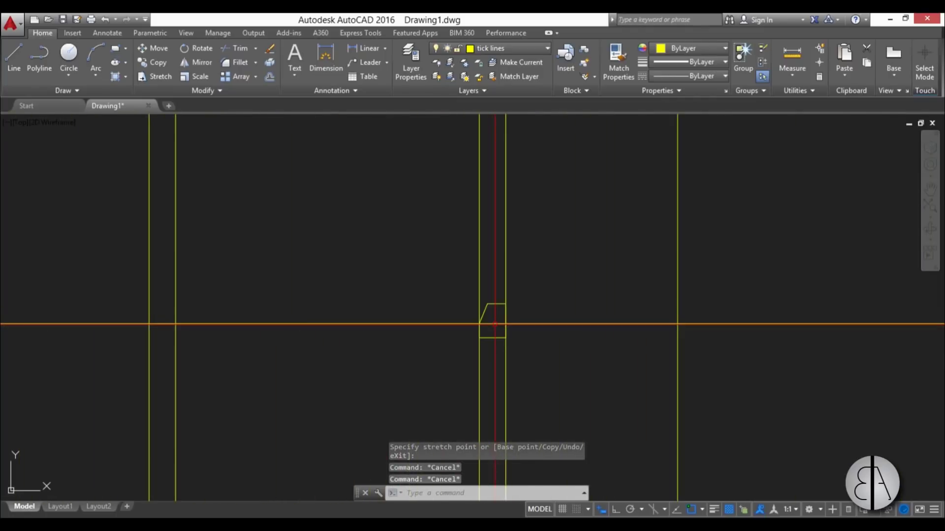
{"action": "scroll", "coordinate": [537, 302], "scroll_direction": "down", "scroll_amount": 6}
{"action": "middle_click_drag", "start_coordinate": [473, 318], "coordinate": [500, 318]}
{"action": "scroll", "coordinate": [431, 300], "scroll_direction": "up", "scroll_amount": 4}
{"action": "key", "text": "Escape"}
{"action": "scroll", "coordinate": [561, 306], "scroll_direction": "up", "scroll_amount": 3}
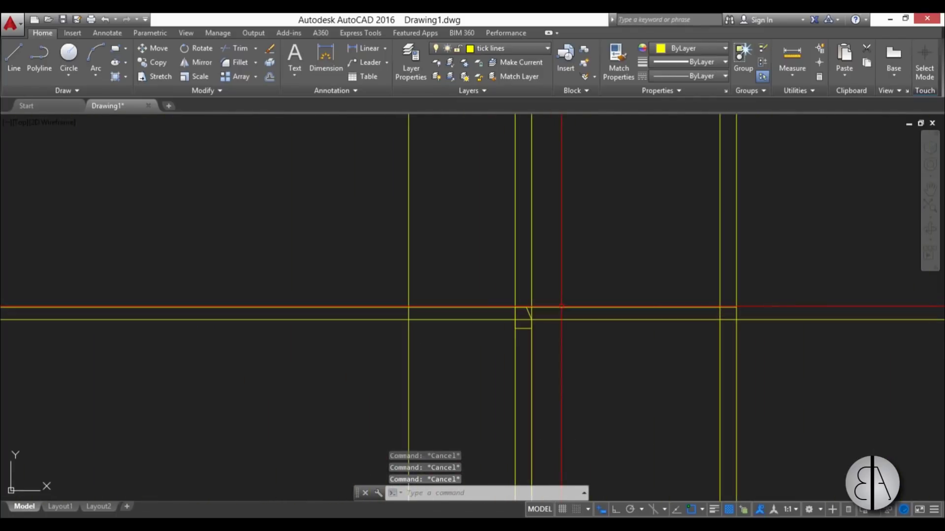
{"action": "left_click", "coordinate": [736, 307]}
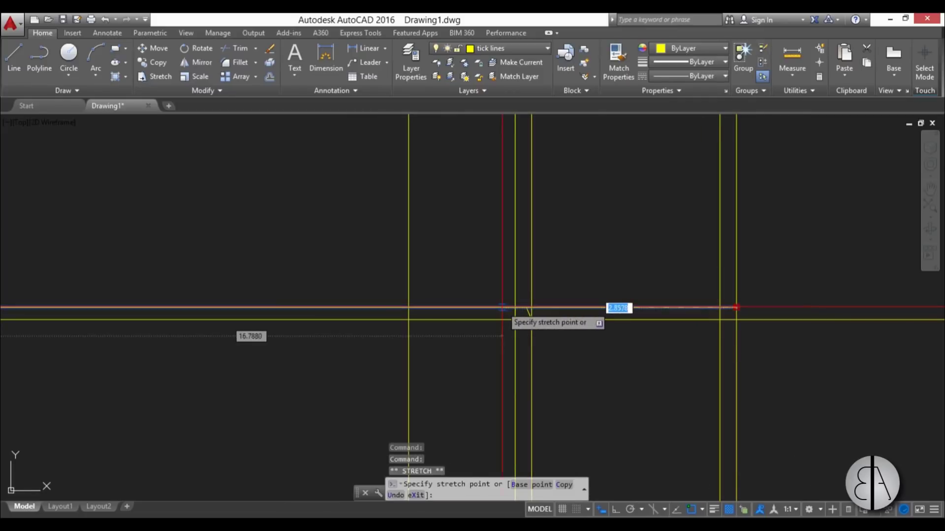
{"action": "scroll", "coordinate": [515, 307], "scroll_direction": "down", "scroll_amount": 4}
{"action": "key", "text": "Escape"}
{"action": "key", "text": "Escape"}
{"action": "key", "text": "Escape"}
{"action": "scroll", "coordinate": [394, 315], "scroll_direction": "up", "scroll_amount": 4}
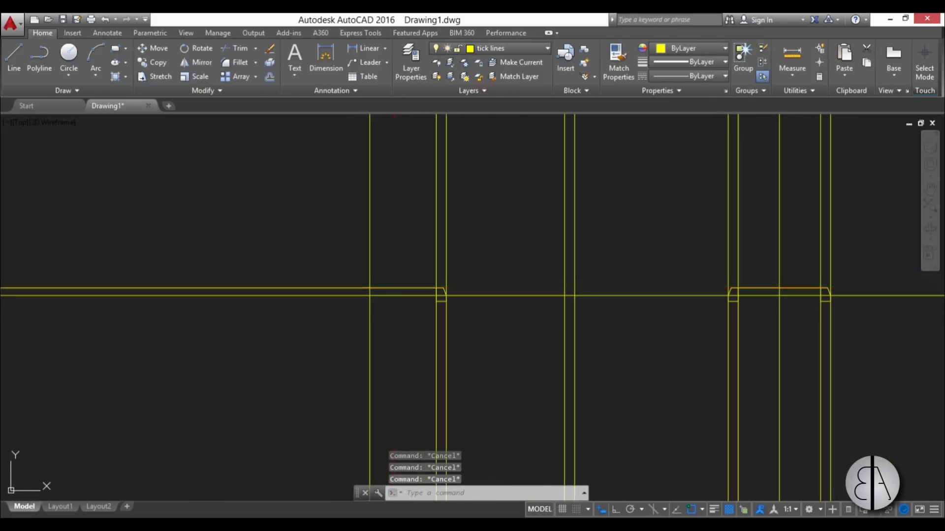
Erase the first two pairs of vertical wall lines using crossing windows
{"action": "left_click", "coordinate": [432, 356]}
{"action": "left_click", "coordinate": [383, 352]}
{"action": "key", "text": "Delete"}
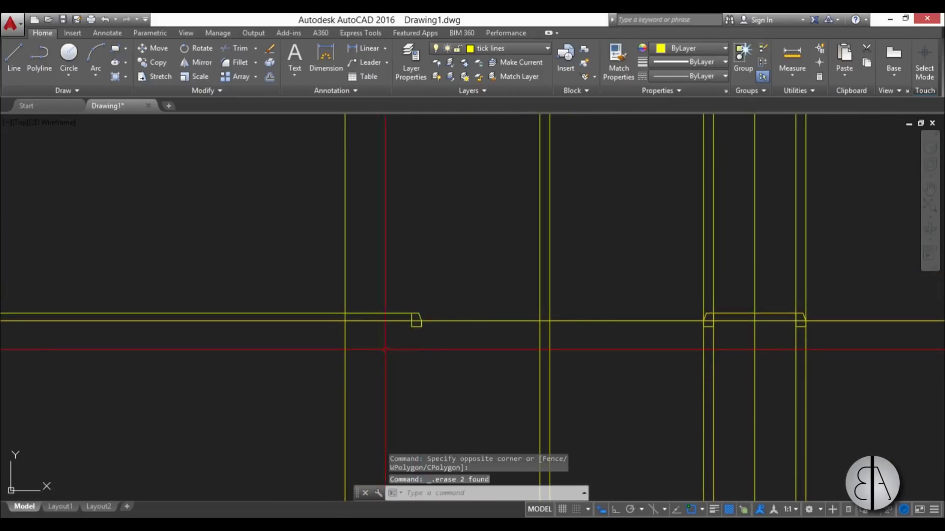
{"action": "middle_click_drag", "start_coordinate": [483, 367], "coordinate": [257, 311]}
{"action": "left_click", "coordinate": [622, 327]}
{"action": "left_click", "coordinate": [550, 325]}
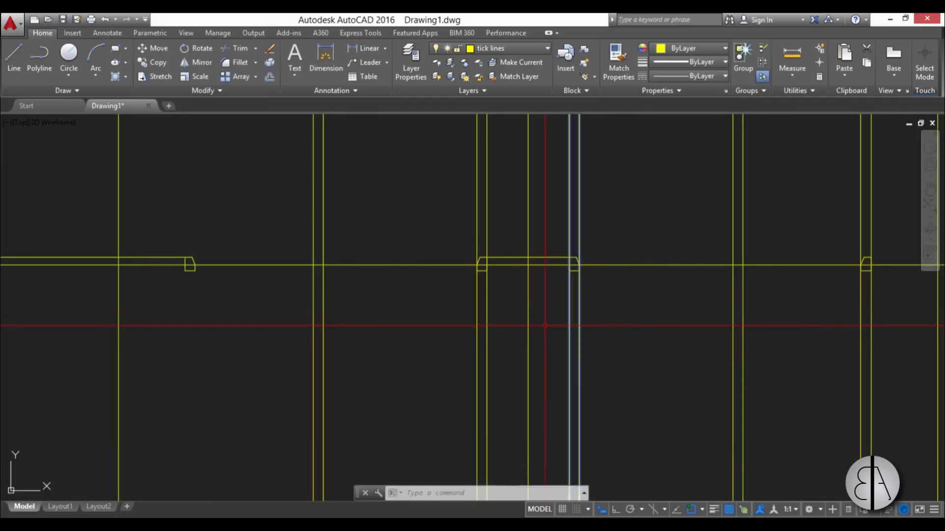
{"action": "key", "text": "Delete"}
Erase two more pairs of vertical wall lines further along the street
{"action": "left_click", "coordinate": [517, 324]}
{"action": "left_click", "coordinate": [460, 322]}
{"action": "key", "text": "Delete"}
{"action": "middle_click_drag", "start_coordinate": [523, 329], "coordinate": [289, 325]}
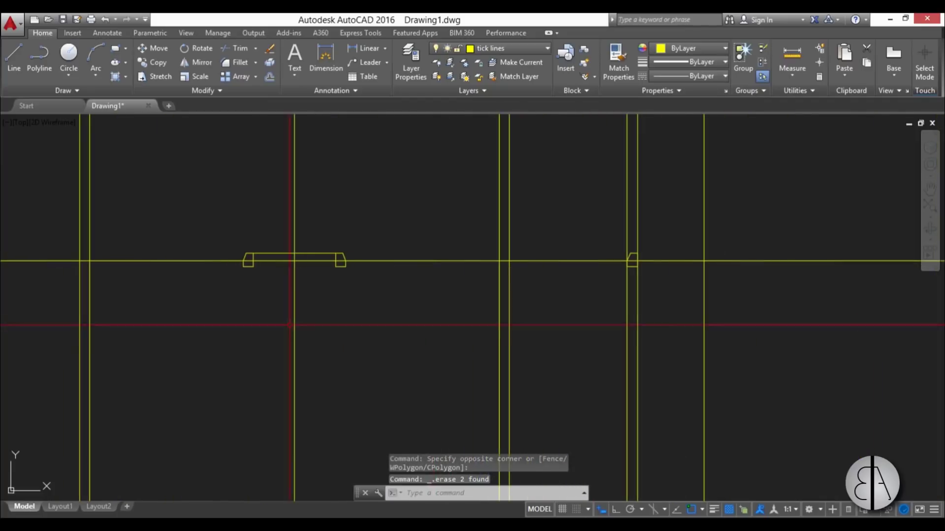
{"action": "left_click", "coordinate": [667, 335]}
{"action": "left_click", "coordinate": [576, 331]}
{"action": "key", "text": "Delete"}
{"action": "middle_click_drag", "start_coordinate": [631, 318], "coordinate": [530, 360]}
{"action": "scroll", "coordinate": [539, 318], "scroll_direction": "up", "scroll_amount": 3}
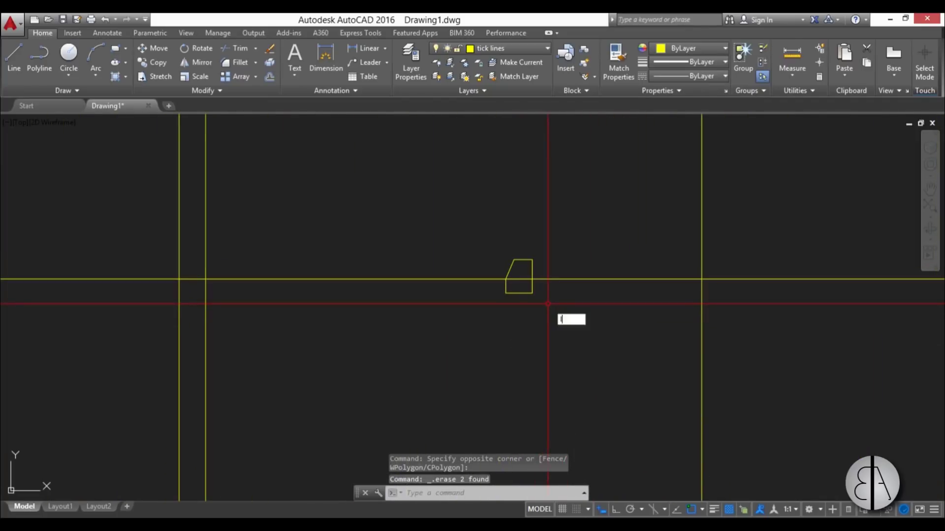
Draw a horizontal line along the street edge from the tick's top-right corner
{"action": "type", "text": "l"}
{"action": "key", "text": "Return"}
{"action": "left_click", "coordinate": [532, 261]}
{"action": "scroll", "coordinate": [534, 262], "scroll_direction": "down", "scroll_amount": 3}
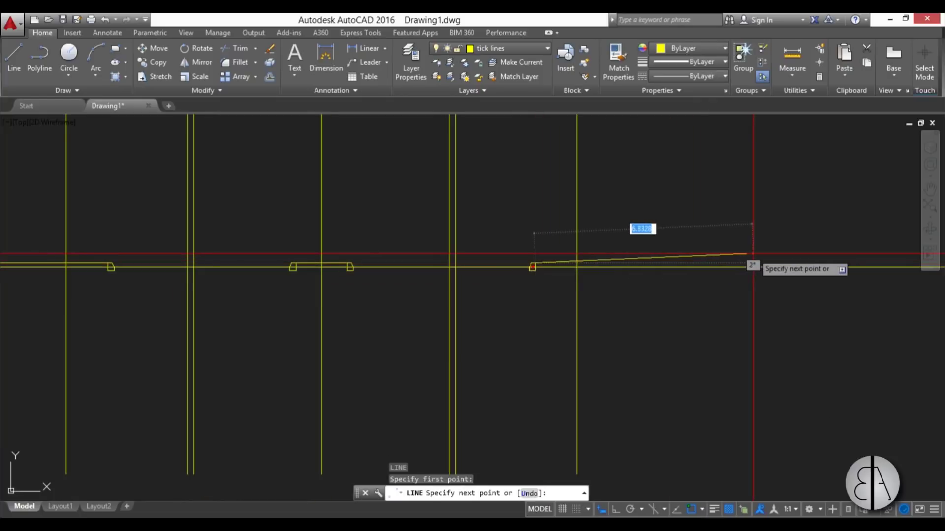
{"action": "left_click", "coordinate": [766, 267]}
{"action": "key", "text": "Escape"}
{"action": "key", "text": "Escape"}
{"action": "key", "text": "Escape"}
Select the new horizontal line and grip-edit its right endpoint to adjust its length
{"action": "scroll", "coordinate": [541, 278], "scroll_direction": "up", "scroll_amount": 5}
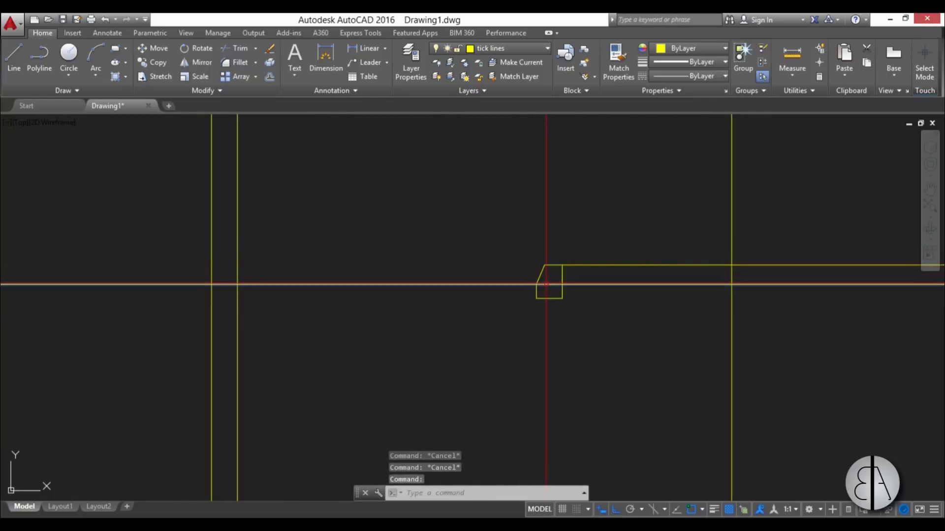
{"action": "left_click", "coordinate": [546, 284]}
{"action": "scroll", "coordinate": [423, 314], "scroll_direction": "down", "scroll_amount": 2}
{"action": "scroll", "coordinate": [752, 319], "scroll_direction": "down", "scroll_amount": 3}
{"action": "middle_click_drag", "start_coordinate": [899, 319], "coordinate": [688, 325]}
{"action": "scroll", "coordinate": [695, 328], "scroll_direction": "down", "scroll_amount": 4}
{"action": "left_click", "coordinate": [744, 316]}
{"action": "scroll", "coordinate": [653, 284], "scroll_direction": "up", "scroll_amount": 8}
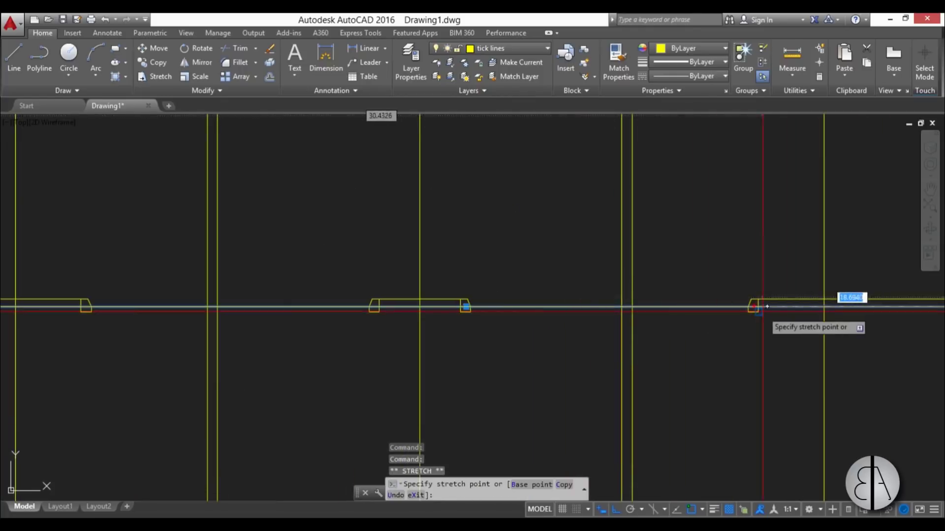
{"action": "scroll", "coordinate": [654, 283], "scroll_direction": "down", "scroll_amount": 8}
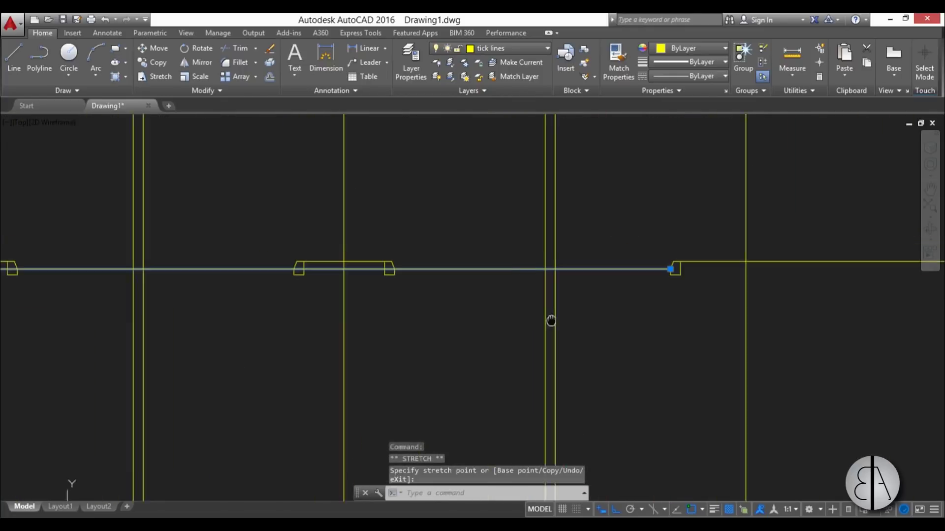
{"action": "scroll", "coordinate": [620, 274], "scroll_direction": "up", "scroll_amount": 2}
{"action": "scroll", "coordinate": [620, 274], "scroll_direction": "down", "scroll_amount": 2}
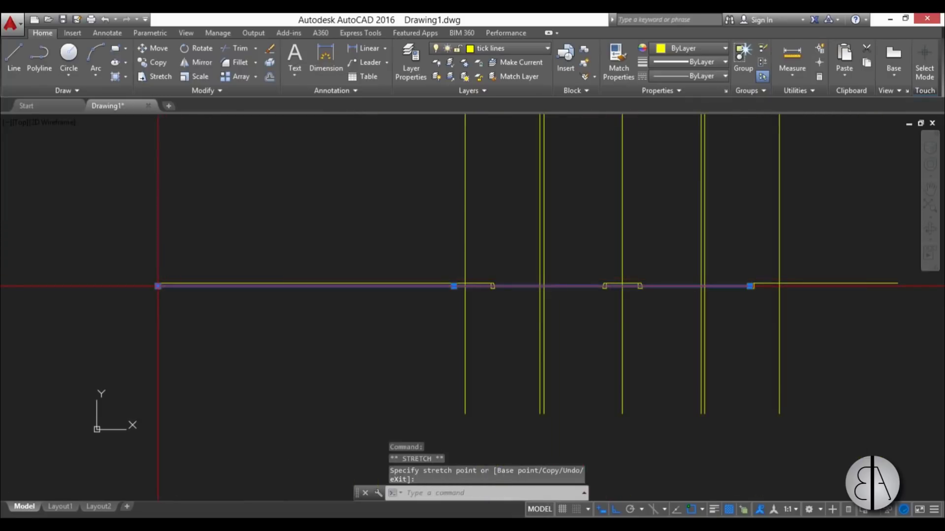
{"action": "scroll", "coordinate": [582, 305], "scroll_direction": "up", "scroll_amount": 4}
{"action": "key", "text": "Escape"}
{"action": "key", "text": "Escape"}
{"action": "key", "text": "Escape"}
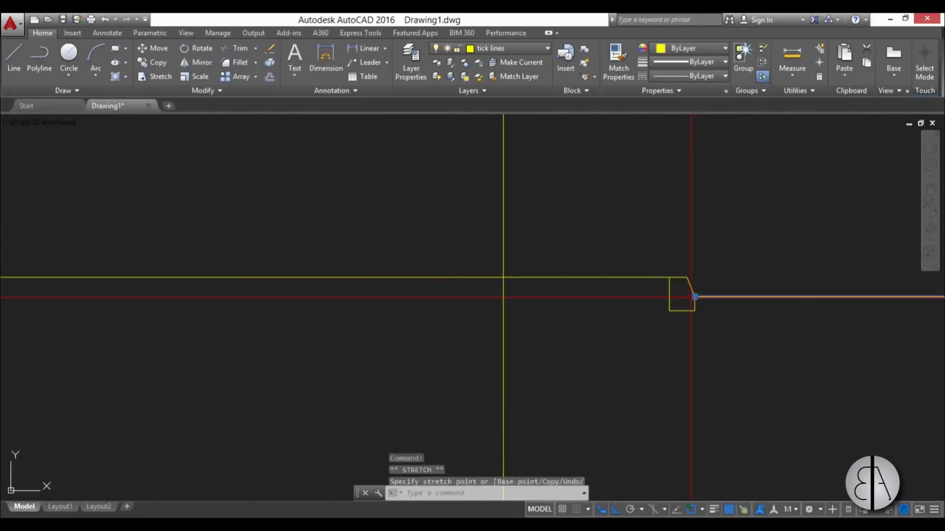
{"action": "scroll", "coordinate": [394, 290], "scroll_direction": "down", "scroll_amount": 5}
{"action": "scroll", "coordinate": [398, 300], "scroll_direction": "down", "scroll_amount": 2}
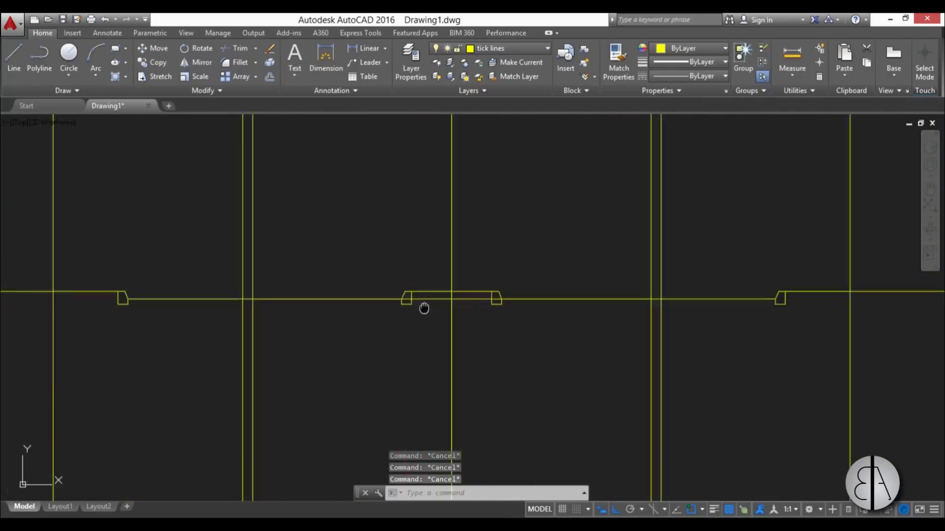
{"action": "scroll", "coordinate": [424, 302], "scroll_direction": "up", "scroll_amount": 4}
Trim two pieces of the road line between the tick outlines and vertical lines
{"action": "type", "text": "tr"}
{"action": "key", "text": "Return"}
{"action": "key", "text": "Return"}
{"action": "left_click", "coordinate": [411, 286]}
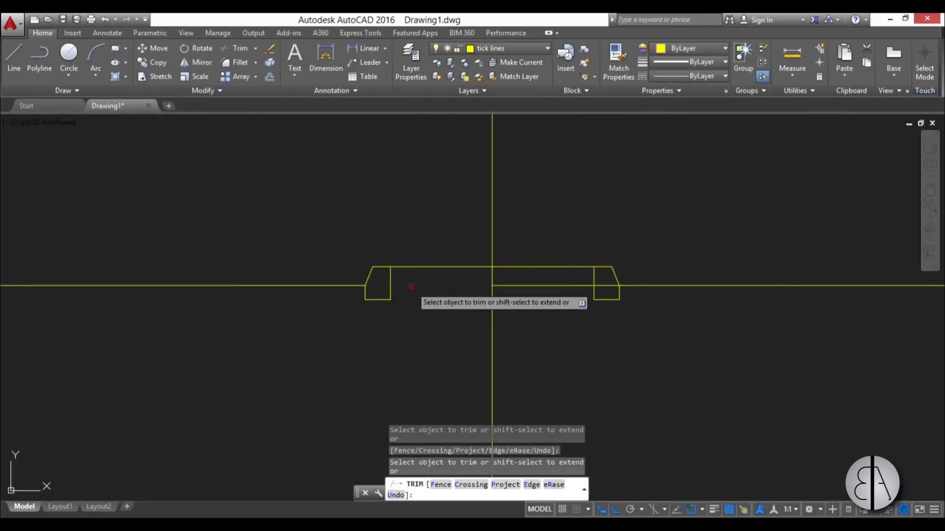
{"action": "left_click", "coordinate": [549, 285]}
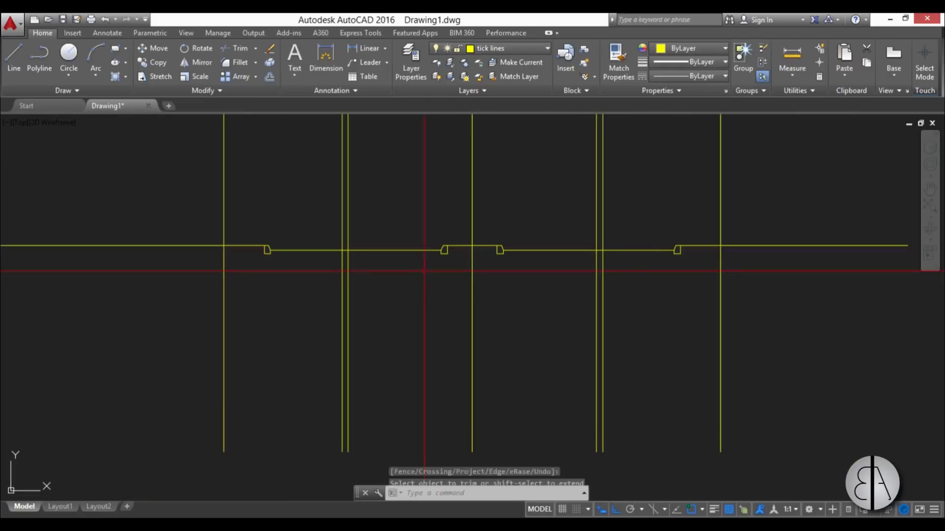
{"action": "key", "text": "Escape"}
{"action": "key", "text": "Escape"}
Zoom and pan down to bring the next grid-line crossing on the road line into view
{"action": "scroll", "coordinate": [470, 291], "scroll_direction": "up", "scroll_amount": 6}
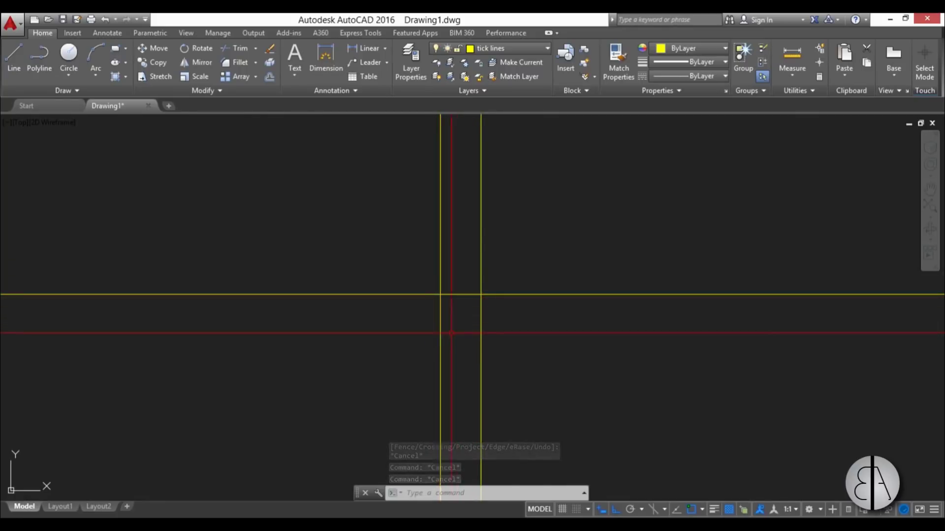
{"action": "scroll", "coordinate": [478, 299], "scroll_direction": "down", "scroll_amount": 4}
{"action": "scroll", "coordinate": [474, 300], "scroll_direction": "up", "scroll_amount": 4}
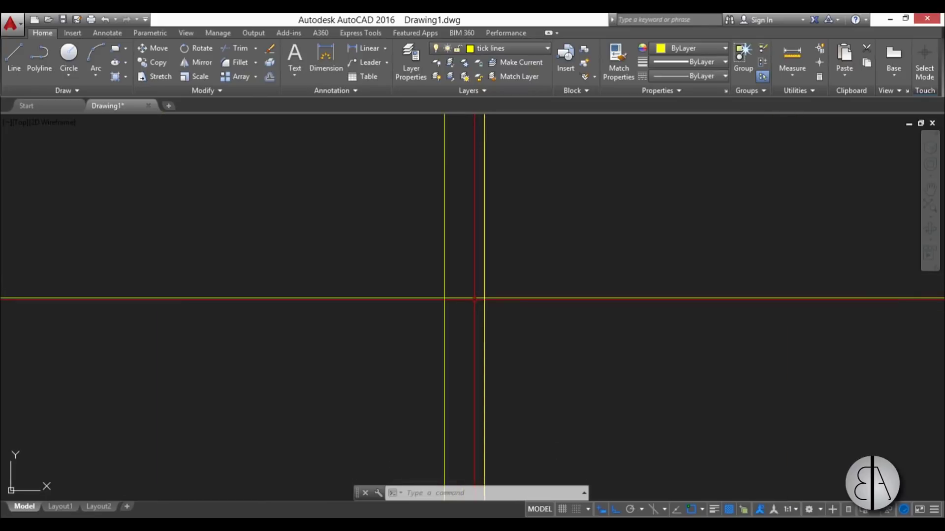
{"action": "scroll", "coordinate": [436, 279], "scroll_direction": "down", "scroll_amount": 4}
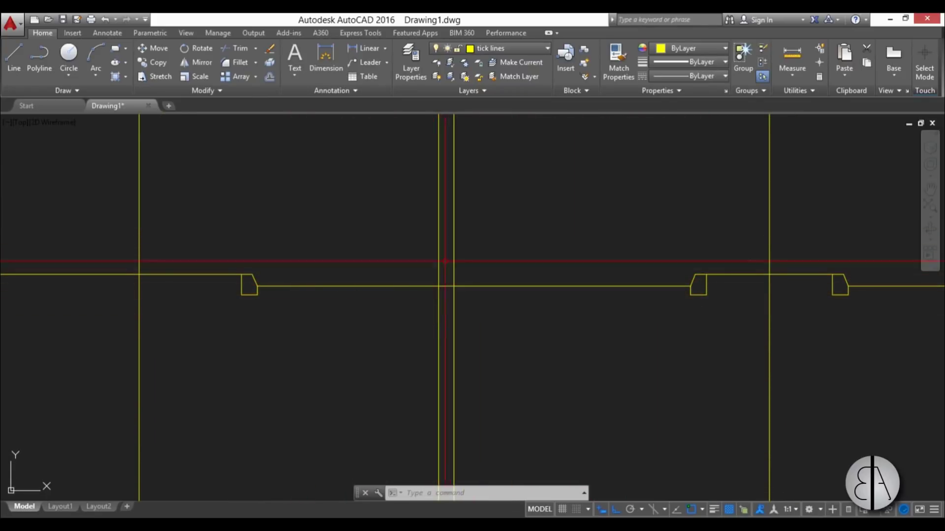
{"action": "middle_click_drag", "start_coordinate": [314, 333], "coordinate": [318, 345]}
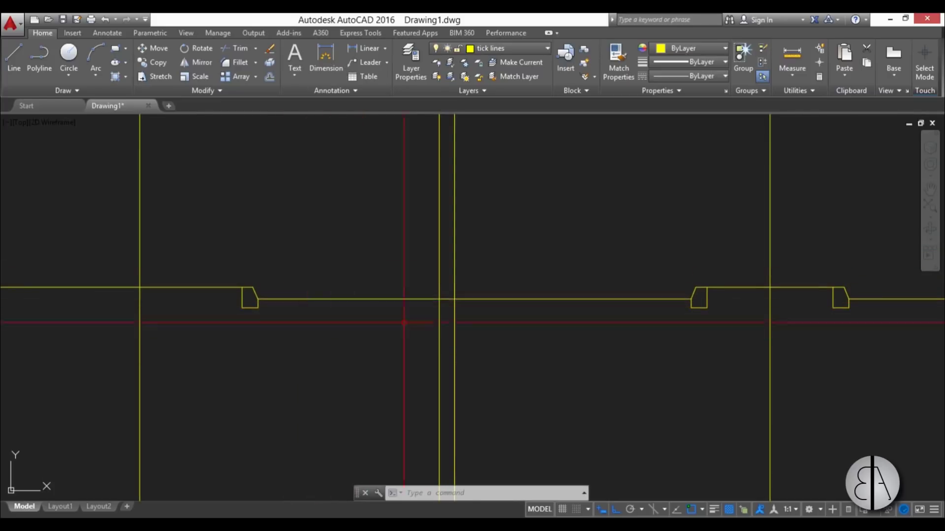
{"action": "scroll", "coordinate": [442, 301], "scroll_direction": "up", "scroll_amount": 8}
Draw a small square at the road-line crossing between the first pair of curbs
{"action": "type", "text": "re"}
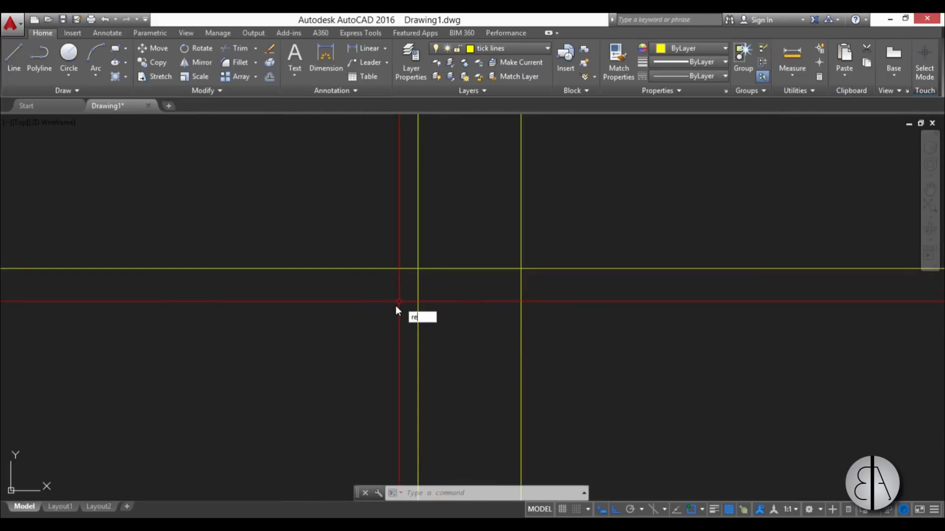
{"action": "type", "text": "c"}
{"action": "key", "text": "Return"}
{"action": "left_click", "coordinate": [417, 249]}
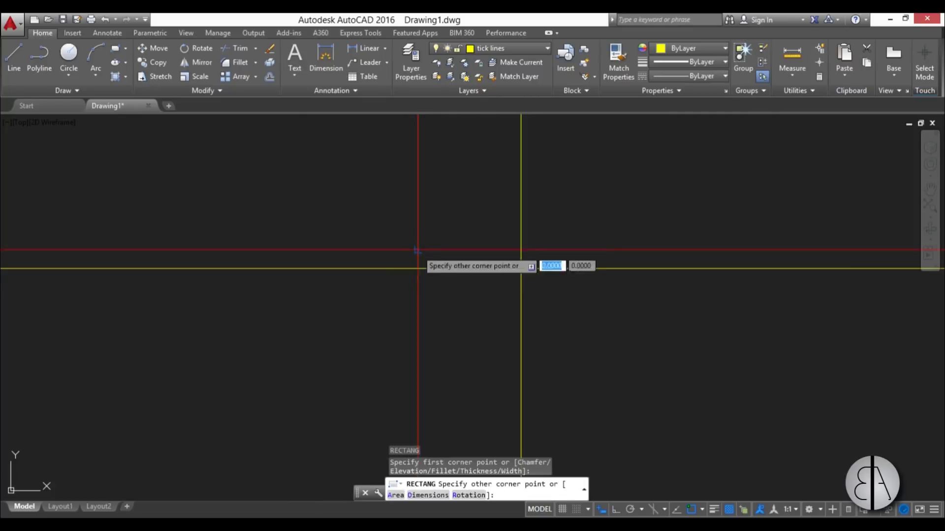
{"action": "left_click", "coordinate": [520, 329]}
{"action": "key", "text": "Escape"}
{"action": "key", "text": "Escape"}
{"action": "key", "text": "Escape"}
{"action": "left_click", "coordinate": [467, 249]}
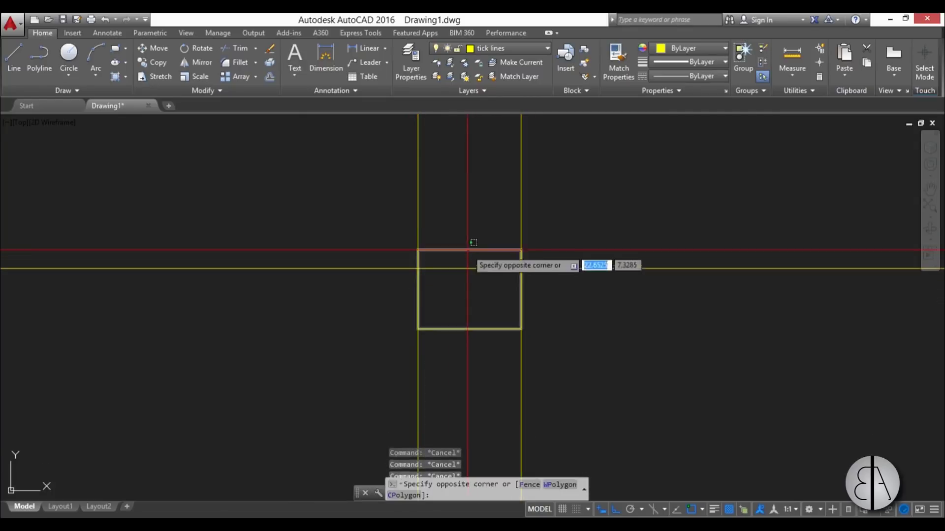
{"action": "left_click", "coordinate": [467, 250]}
{"action": "scroll", "coordinate": [456, 225], "scroll_direction": "down", "scroll_amount": 6}
{"action": "middle_click_drag", "start_coordinate": [458, 225], "coordinate": [434, 271]}
Copy the square to the matching spot on the other road section
{"action": "type", "text": "c"}
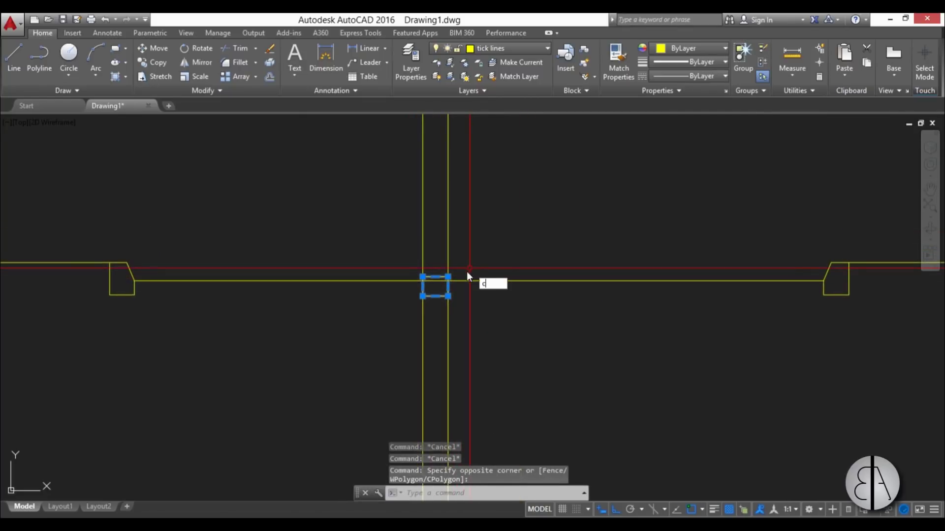
{"action": "key", "text": "Return"}
{"action": "left_click", "coordinate": [468, 269]}
{"action": "scroll", "coordinate": [477, 277], "scroll_direction": "down", "scroll_amount": 5}
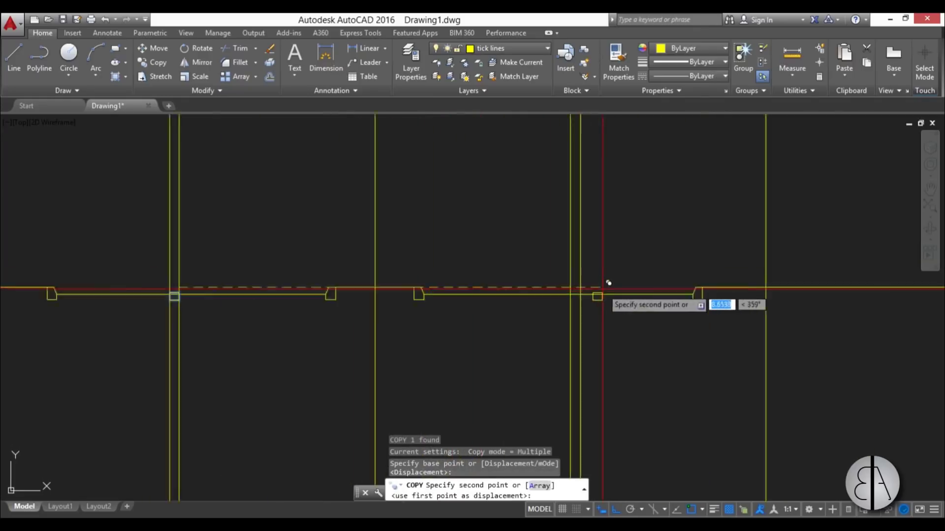
{"action": "scroll", "coordinate": [603, 288], "scroll_direction": "up", "scroll_amount": 5}
{"action": "left_click", "coordinate": [546, 283]}
{"action": "key", "text": "Escape"}
{"action": "key", "text": "Escape"}
{"action": "key", "text": "Escape"}
{"action": "key", "text": "Escape"}
{"action": "scroll", "coordinate": [577, 283], "scroll_direction": "down", "scroll_amount": 8}
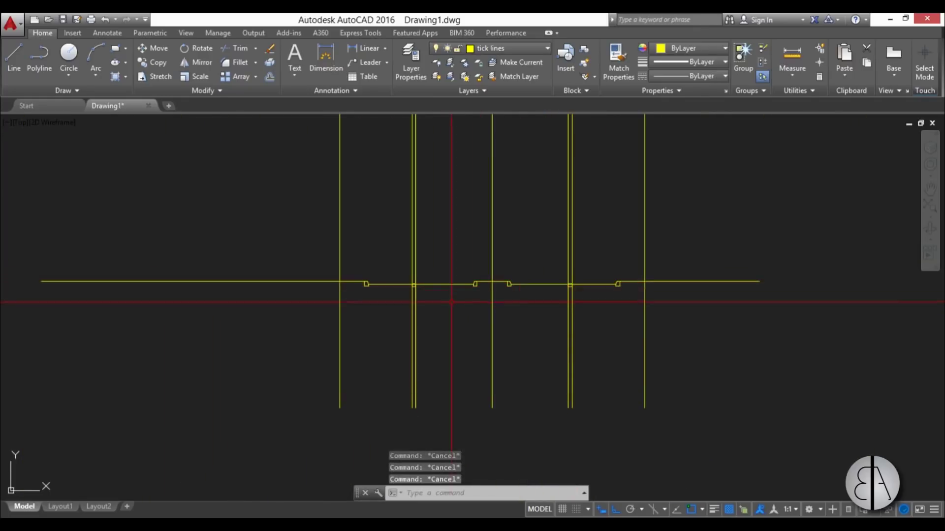
{"action": "scroll", "coordinate": [427, 284], "scroll_direction": "up", "scroll_amount": 6}
{"action": "scroll", "coordinate": [383, 287], "scroll_direction": "down", "scroll_amount": 4}
Erase the two unneeded vertical lines with a crossing window
{"action": "left_click", "coordinate": [389, 315]}
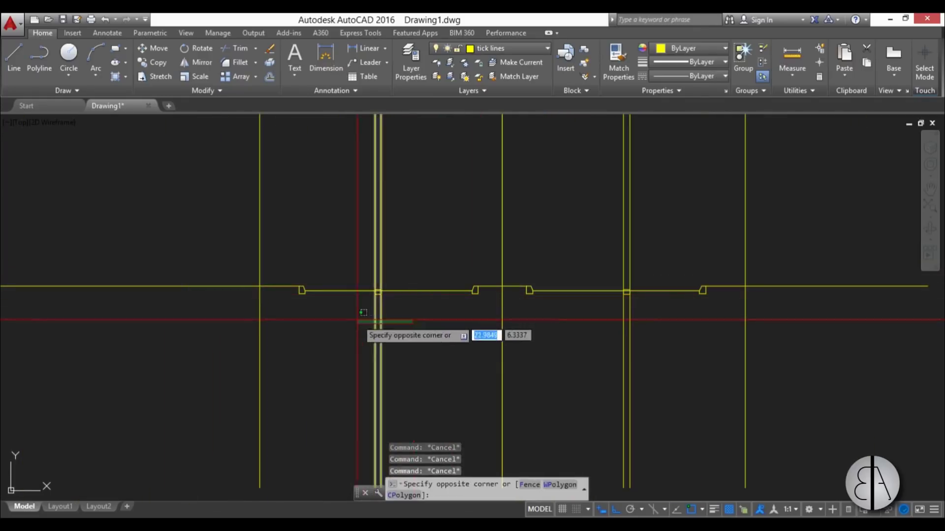
{"action": "left_click", "coordinate": [360, 317]}
{"action": "key", "text": "Delete"}
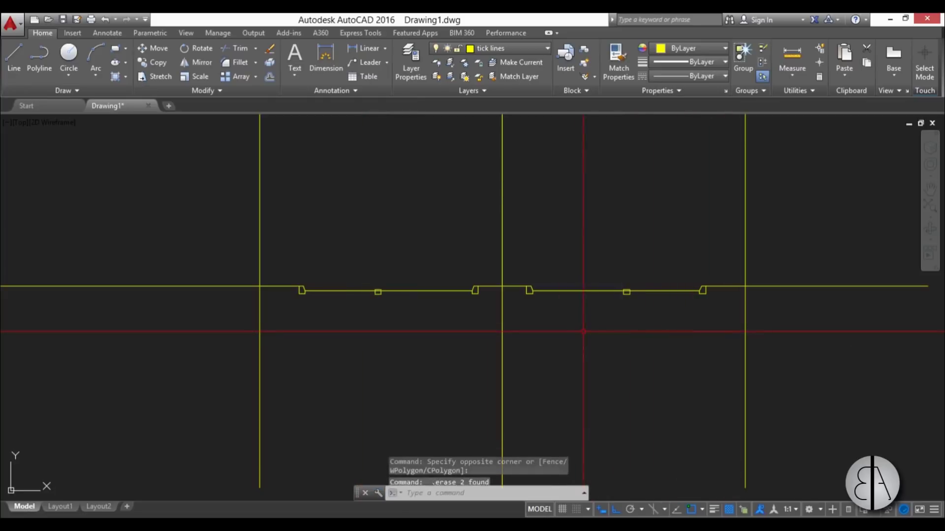
{"action": "scroll", "coordinate": [374, 291], "scroll_direction": "up", "scroll_amount": 10}
Start TRIM on the squares along the road line, then centre the view on the left road section
{"action": "type", "text": "tr"}
{"action": "key", "text": "Return"}
{"action": "key", "text": "Return"}
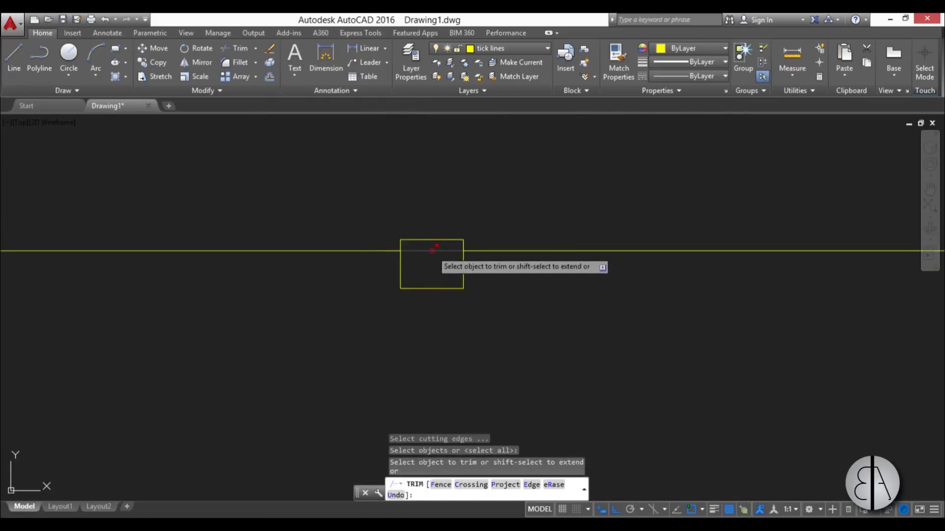
{"action": "scroll", "coordinate": [421, 258], "scroll_direction": "down", "scroll_amount": 5}
{"action": "scroll", "coordinate": [190, 301], "scroll_direction": "down", "scroll_amount": 2}
{"action": "middle_click_drag", "start_coordinate": [707, 276], "coordinate": [387, 289]}
{"action": "scroll", "coordinate": [608, 293], "scroll_direction": "up", "scroll_amount": 4}
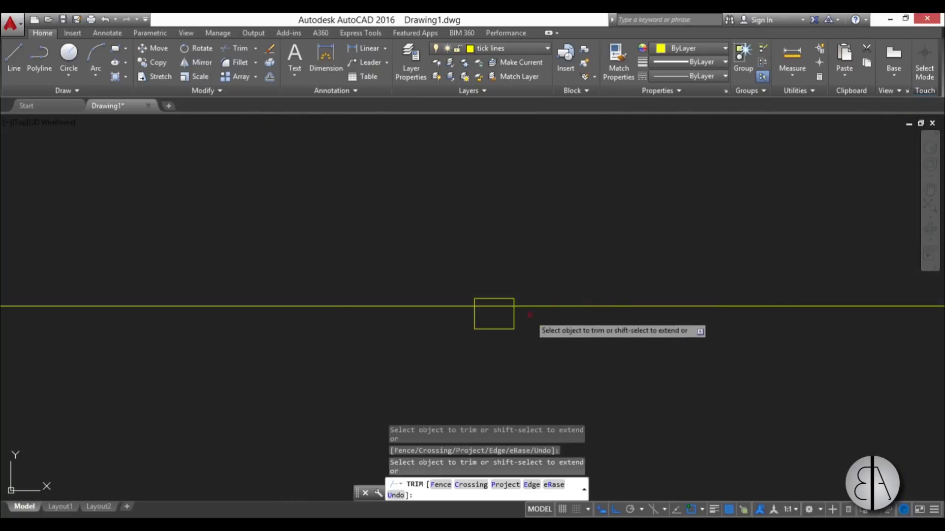
{"action": "key", "text": "Escape"}
{"action": "key", "text": "Escape"}
{"action": "key", "text": "Escape"}
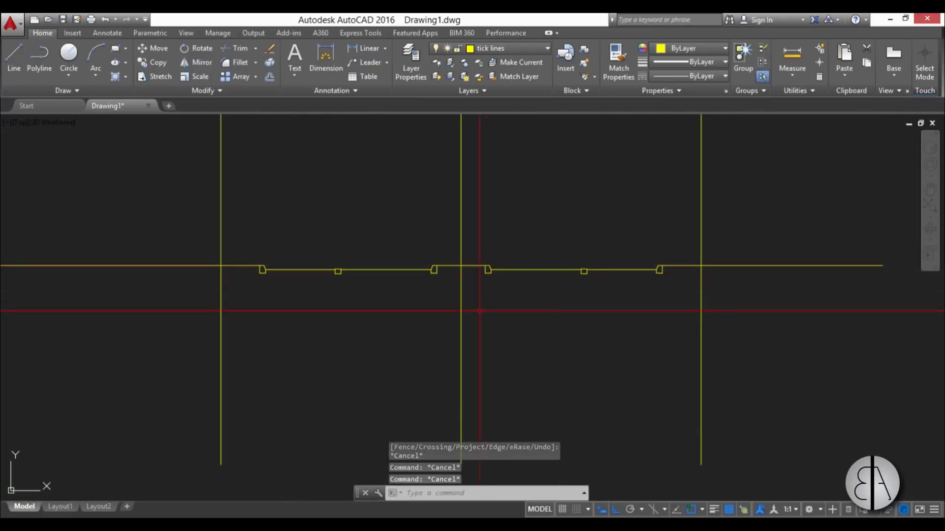
{"action": "middle_click_drag", "start_coordinate": [490, 301], "coordinate": [500, 329]}
{"action": "scroll", "coordinate": [452, 336], "scroll_direction": "down", "scroll_amount": 2}
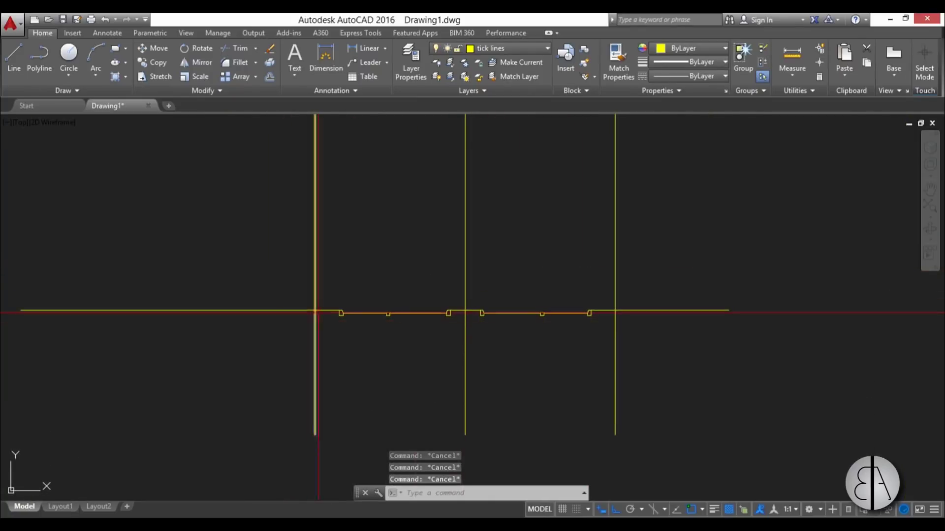
{"action": "mouse_move", "coordinate": [364, 315]}
{"action": "middle_mouse_down"}
{"action": "mouse_move", "coordinate": [374, 347]}
{"action": "mouse_move", "coordinate": [488, 364]}
{"action": "mouse_move", "coordinate": [475, 341]}
{"action": "middle_mouse_up"}
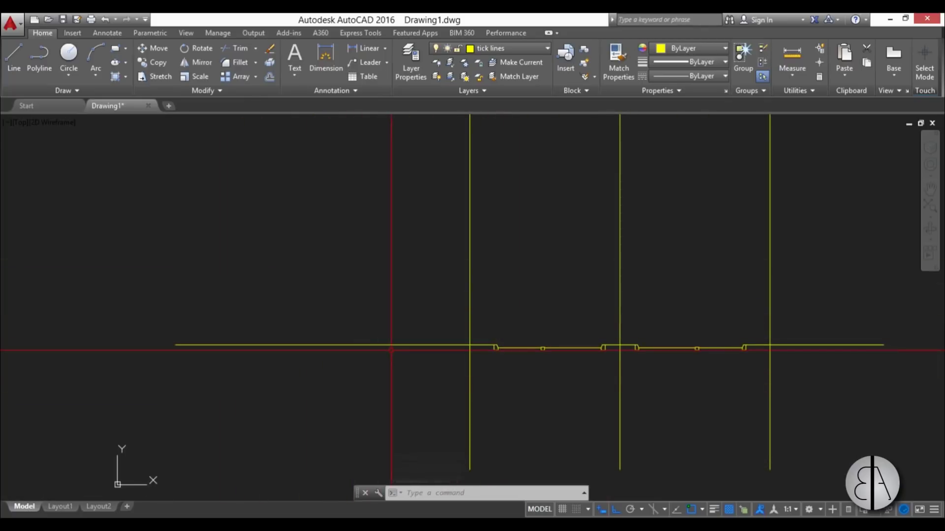
{"action": "middle_click_drag", "start_coordinate": [391, 350], "coordinate": [377, 357]}
{"action": "middle_click_drag", "start_coordinate": [428, 379], "coordinate": [409, 386]}
{"action": "scroll", "coordinate": [439, 341], "scroll_direction": "up", "scroll_amount": 2}
{"action": "mouse_move", "coordinate": [439, 341]}
{"action": "middle_mouse_down"}
{"action": "mouse_move", "coordinate": [321, 305]}
{"action": "mouse_move", "coordinate": [345, 319]}
{"action": "middle_mouse_up"}
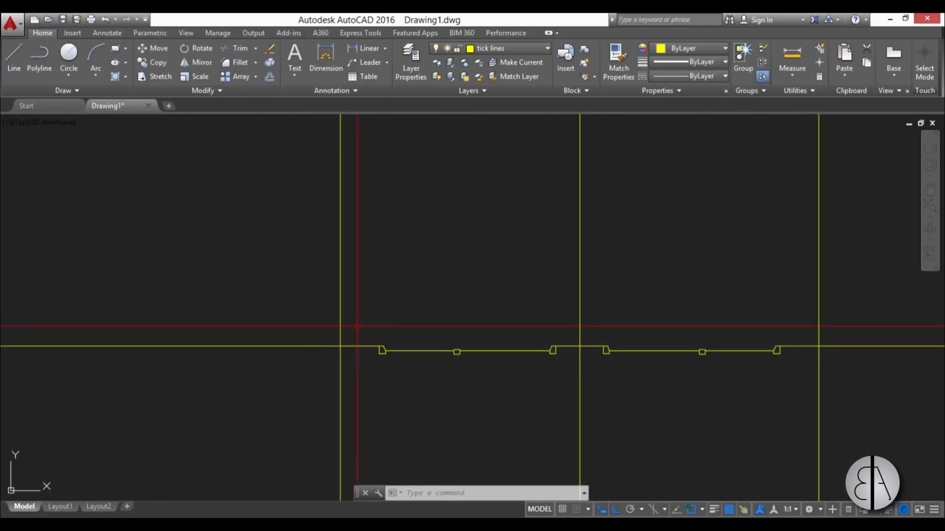
Draw a tall rectangle on the road line and copy it straight up onto the cyan layer
{"action": "left_click", "coordinate": [329, 346]}
{"action": "scroll", "coordinate": [335, 325], "scroll_direction": "up", "scroll_amount": 6}
{"action": "left_click", "coordinate": [259, 268]}
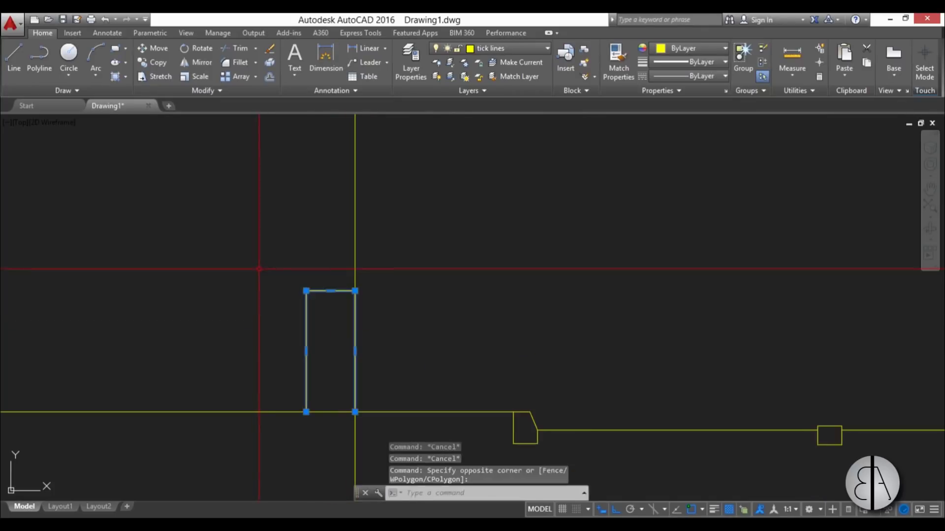
{"action": "left_click", "coordinate": [305, 411]}
{"action": "left_click", "coordinate": [306, 290]}
{"action": "left_click", "coordinate": [511, 48]}
{"action": "left_click", "coordinate": [500, 79]}
Draw a vertical centre line through the upper cyan panel
{"action": "key", "text": "l"}
{"action": "key", "text": "Return"}
{"action": "left_click", "coordinate": [369, 310]}
{"action": "left_click", "coordinate": [370, 189]}
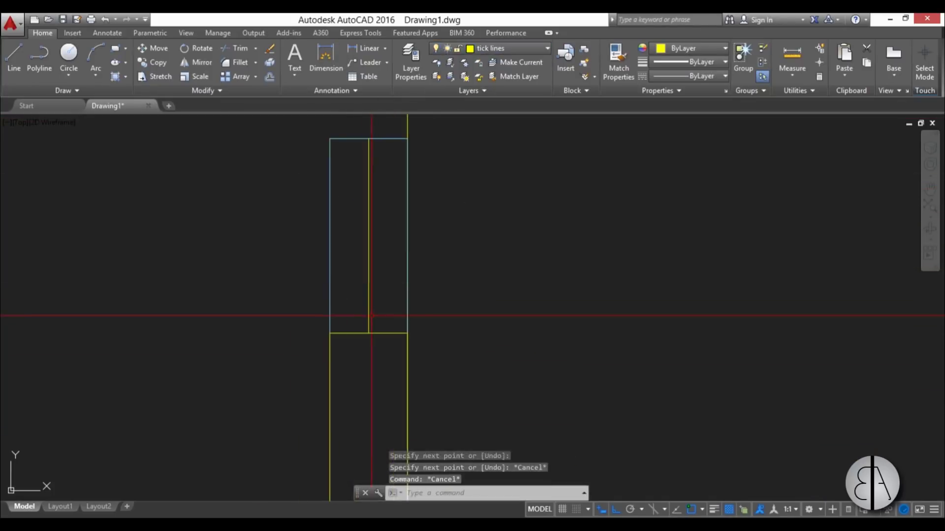
{"action": "key", "text": "c"}
Add small circles at the top and bottom of the centre line
{"action": "key", "text": "Return"}
{"action": "left_click", "coordinate": [367, 312]}
{"action": "left_click", "coordinate": [374, 311]}
{"action": "left_click", "coordinate": [394, 353]}
{"action": "key", "text": "c"}
{"action": "key", "text": "o"}
{"action": "key", "text": "Return"}
{"action": "left_click", "coordinate": [372, 343]}
{"action": "left_click", "coordinate": [376, 193]}
Copy the centre line 0.01 to the right and 0.02 to the left as slot sides
{"action": "scroll", "coordinate": [390, 222], "scroll_direction": "up", "scroll_amount": 2}
{"action": "left_click", "coordinate": [351, 248]}
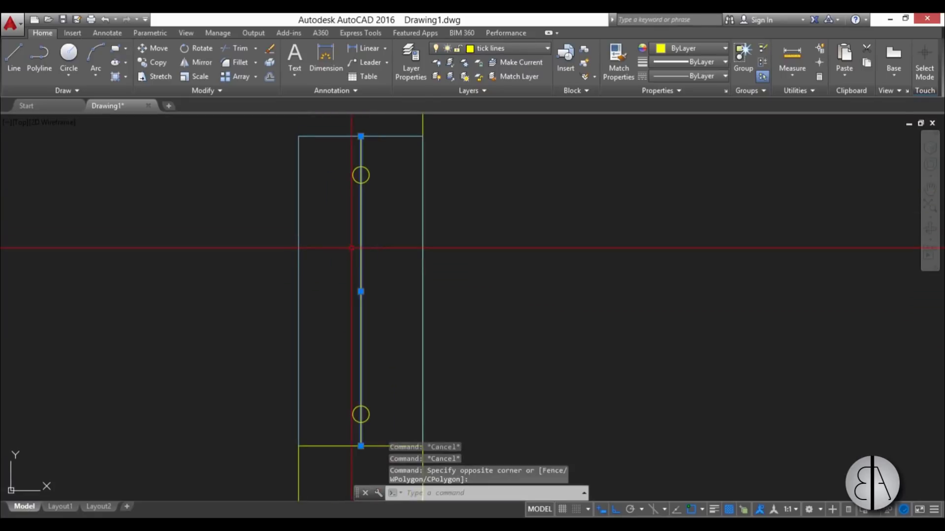
{"action": "key", "text": "c"}
{"action": "key", "text": "o"}
{"action": "key", "text": "Return"}
{"action": "left_click", "coordinate": [335, 231]}
{"action": "type", "text": ".01"}
{"action": "key", "text": "Return"}
{"action": "key", "text": "Escape"}
{"action": "key", "text": "Escape"}
{"action": "scroll", "coordinate": [363, 160], "scroll_direction": "up", "scroll_amount": 4}
{"action": "type", "text": ".02"}
{"action": "key", "text": "Return"}
{"action": "key", "text": "Escape"}
{"action": "key", "text": "Escape"}
{"action": "key", "text": "Escape"}
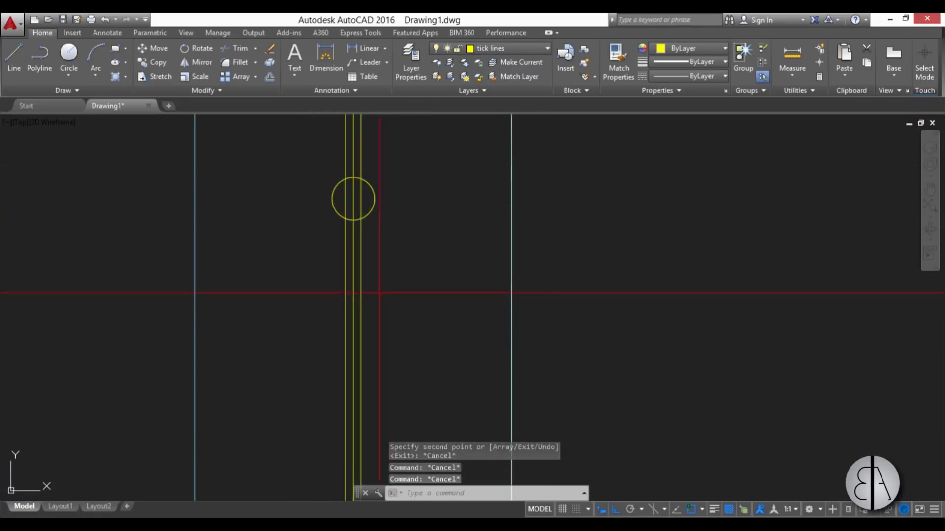
{"action": "left_click", "coordinate": [354, 315]}
{"action": "key", "text": "Delete"}
{"action": "key", "text": "Escape"}
{"action": "key", "text": "Escape"}
Trim the slot lines and circles into a rounded slot and put it on the cyan layer
{"action": "scroll", "coordinate": [375, 330], "scroll_direction": "down", "scroll_amount": 5}
{"action": "key", "text": "t"}
{"action": "key", "text": "r"}
{"action": "key", "text": "Return"}
{"action": "key", "text": "Return"}
{"action": "left_click", "coordinate": [369, 268]}
{"action": "left_click", "coordinate": [369, 287]}
{"action": "left_click", "coordinate": [361, 287]}
{"action": "key", "text": "Escape"}
{"action": "key", "text": "Escape"}
{"action": "scroll", "coordinate": [355, 384], "scroll_direction": "down", "scroll_amount": 4}
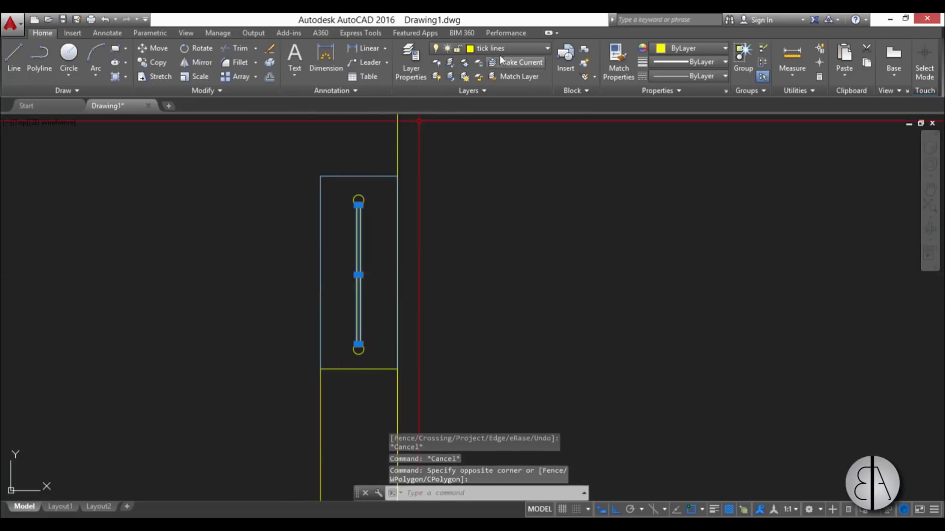
{"action": "left_click", "coordinate": [512, 48]}
{"action": "left_click", "coordinate": [493, 79]}
Begin a line for the stair steps at the road line
{"action": "scroll", "coordinate": [485, 328], "scroll_direction": "down", "scroll_amount": 6}
{"action": "key", "text": "l"}
{"action": "key", "text": "Return"}
{"action": "left_click", "coordinate": [402, 352]}
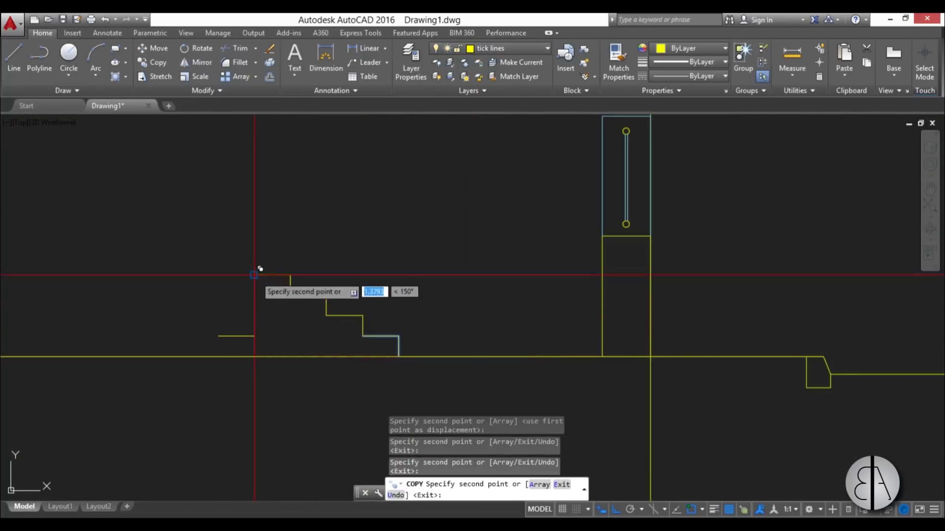
Finish the stairs, stretch the top tread about 4 m left and copy it 6 units up
{"action": "left_click", "coordinate": [254, 275]}
{"action": "left_click", "coordinate": [218, 255]}
{"action": "scroll", "coordinate": [413, 339], "scroll_direction": "down", "scroll_amount": 3}
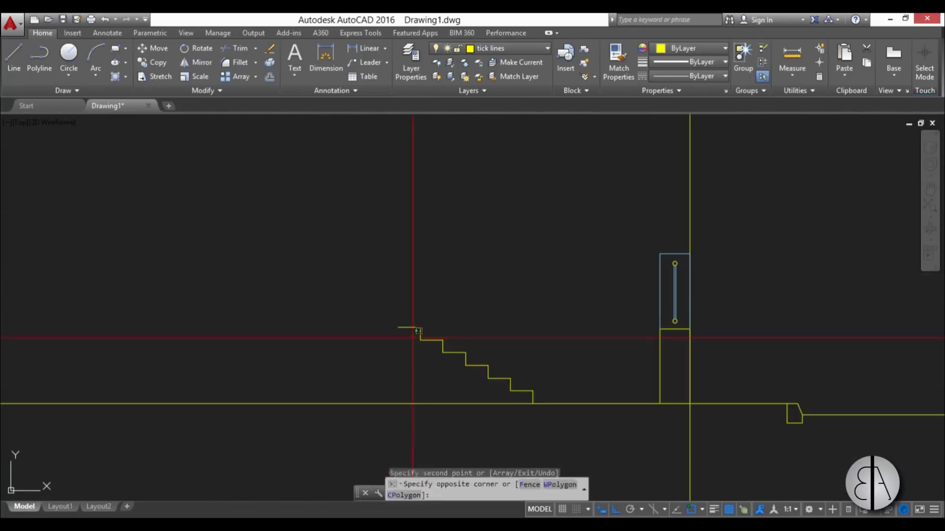
{"action": "left_click", "coordinate": [399, 327]}
{"action": "left_click", "coordinate": [127, 327]}
{"action": "key", "text": "Escape"}
{"action": "key", "text": "Escape"}
{"action": "scroll", "coordinate": [402, 387], "scroll_direction": "down", "scroll_amount": 7}
{"action": "scroll", "coordinate": [363, 362], "scroll_direction": "up", "scroll_amount": 5}
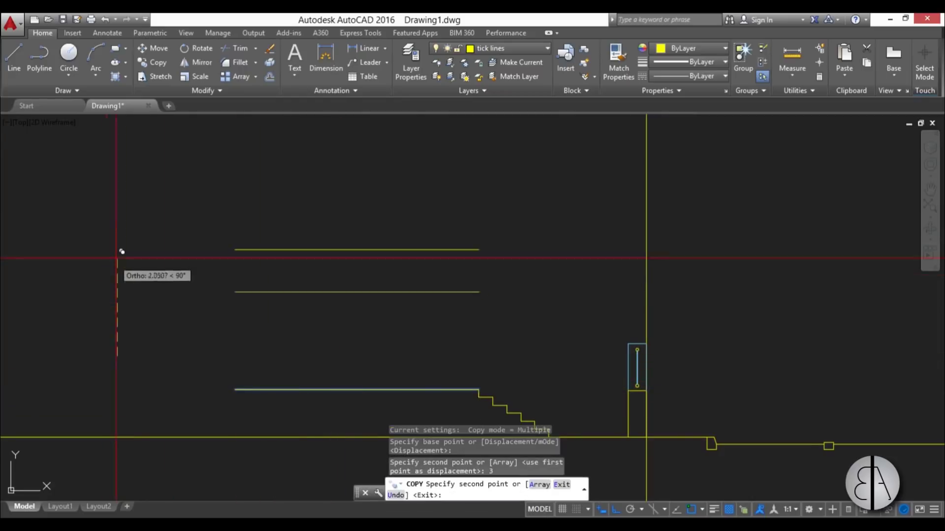
{"action": "scroll", "coordinate": [260, 233], "scroll_direction": "down", "scroll_amount": 5}
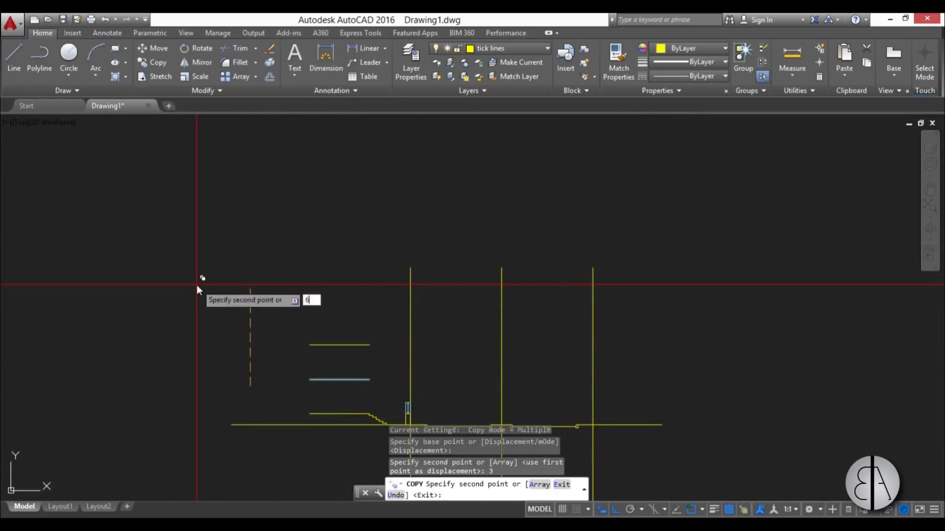
{"action": "key", "text": "Return"}
{"action": "key", "text": "Escape"}
{"action": "key", "text": "Escape"}
{"action": "key", "text": "Escape"}
{"action": "scroll", "coordinate": [323, 410], "scroll_direction": "up", "scroll_amount": 6}
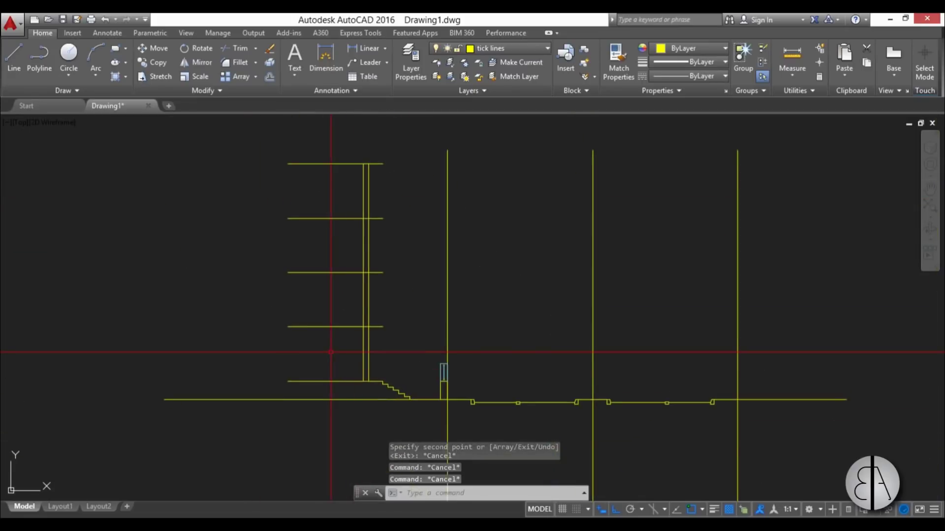
Offset three floor lines 0.2 downward to thicken them into slabs
{"action": "type", "text": "o"}
{"action": "key", "text": "Return"}
{"action": "type", "text": ".2"}
{"action": "key", "text": "Return"}
{"action": "left_click", "coordinate": [340, 382]}
{"action": "left_click", "coordinate": [339, 388]}
{"action": "double_click", "coordinate": [336, 329]}
{"action": "double_click", "coordinate": [330, 275]}
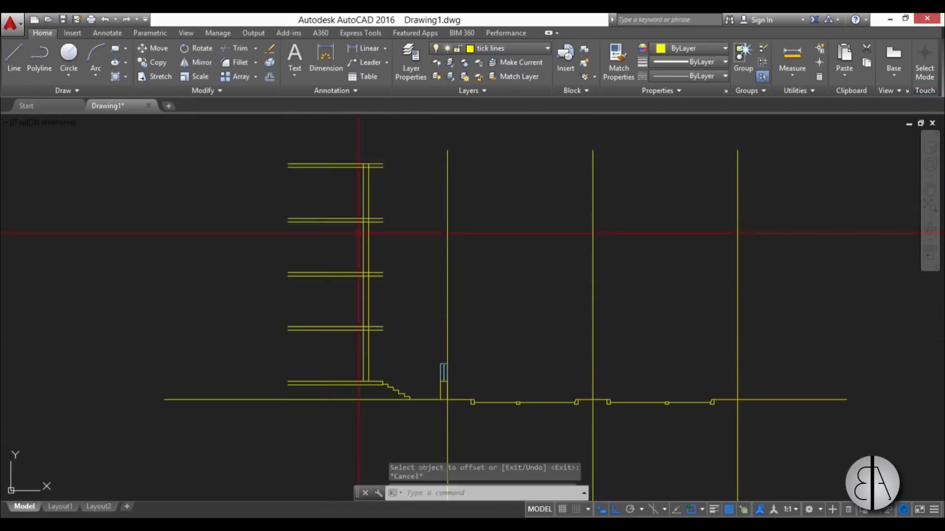
{"action": "scroll", "coordinate": [358, 233], "scroll_direction": "up", "scroll_amount": 5}
{"action": "key", "text": "l"}
Window-select the stepped edge profile and copy it down to the next floor's slab
{"action": "key", "text": "Return"}
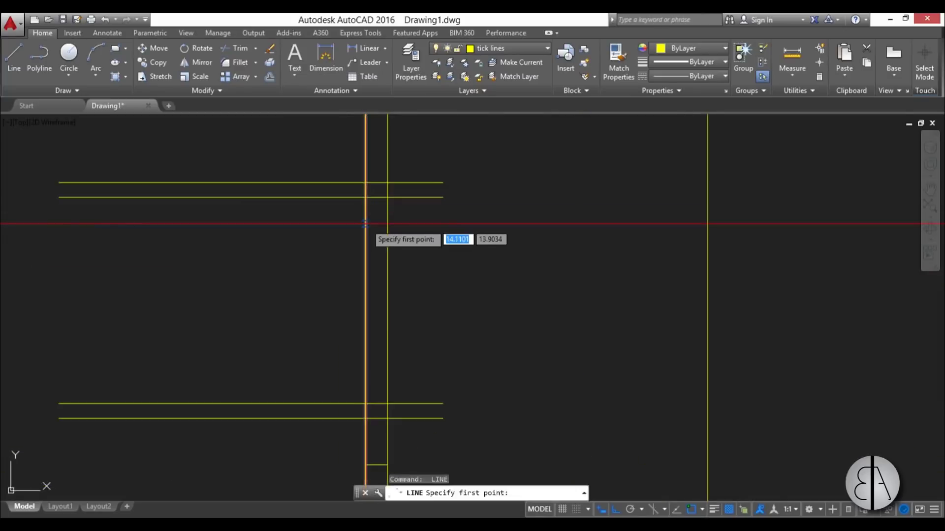
{"action": "left_click", "coordinate": [429, 380]}
{"action": "key", "text": "Return"}
{"action": "left_click", "coordinate": [345, 203]}
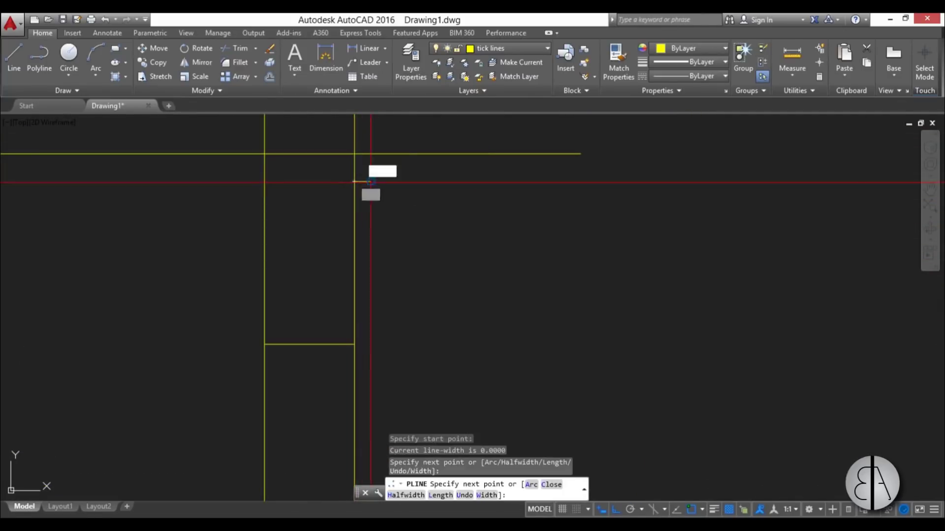
{"action": "middle_click_drag", "start_coordinate": [371, 142], "coordinate": [378, 242]}
{"action": "left_click", "coordinate": [378, 213]}
{"action": "left_click", "coordinate": [397, 212]}
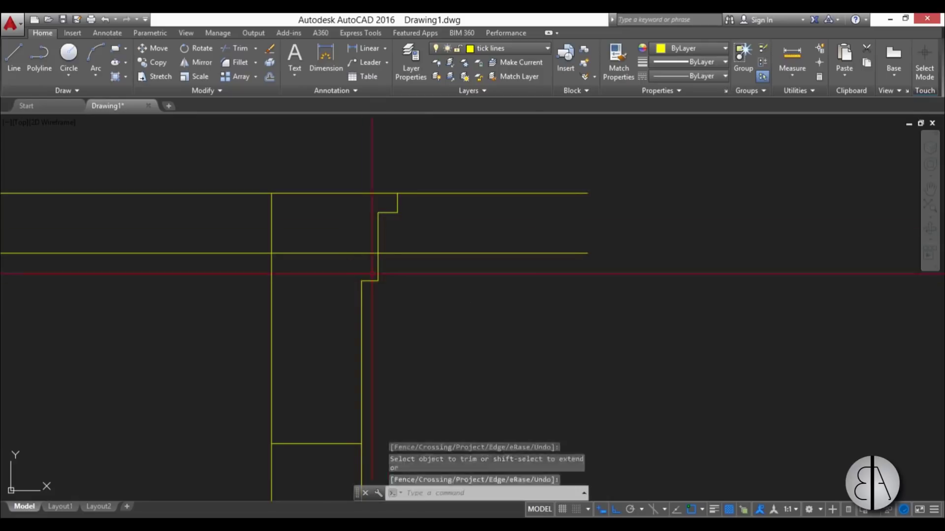
{"action": "left_click", "coordinate": [397, 193]}
{"action": "scroll", "coordinate": [400, 237], "scroll_direction": "down", "scroll_amount": 6}
{"action": "middle_click_drag", "start_coordinate": [400, 257], "coordinate": [403, 175]}
{"action": "left_click", "coordinate": [398, 365]}
{"action": "middle_click_drag", "start_coordinate": [397, 335], "coordinate": [391, 317]}
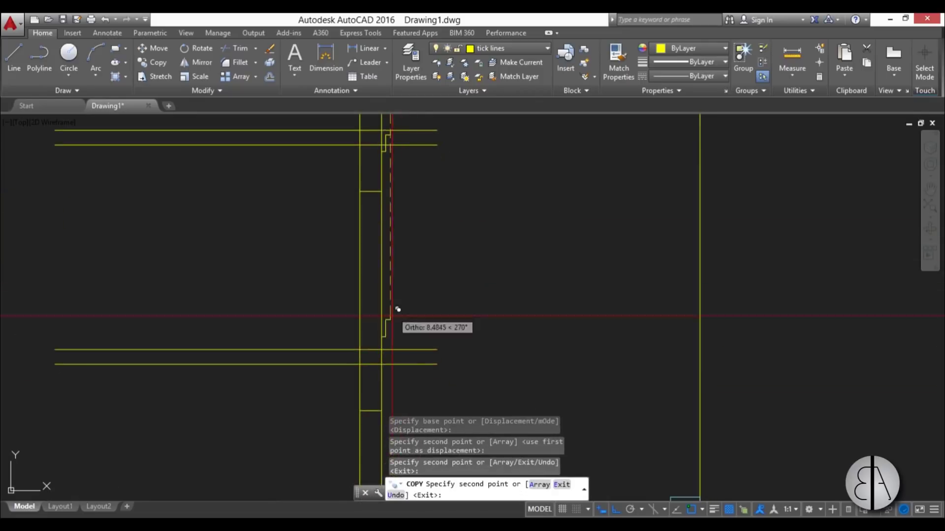
{"action": "key", "text": "Escape"}
{"action": "key", "text": "Escape"}
{"action": "key", "text": "Escape"}
{"action": "key", "text": "Escape"}
{"action": "scroll", "coordinate": [394, 414], "scroll_direction": "down", "scroll_amount": 2}
{"action": "middle_click_drag", "start_coordinate": [394, 419], "coordinate": [412, 290]}
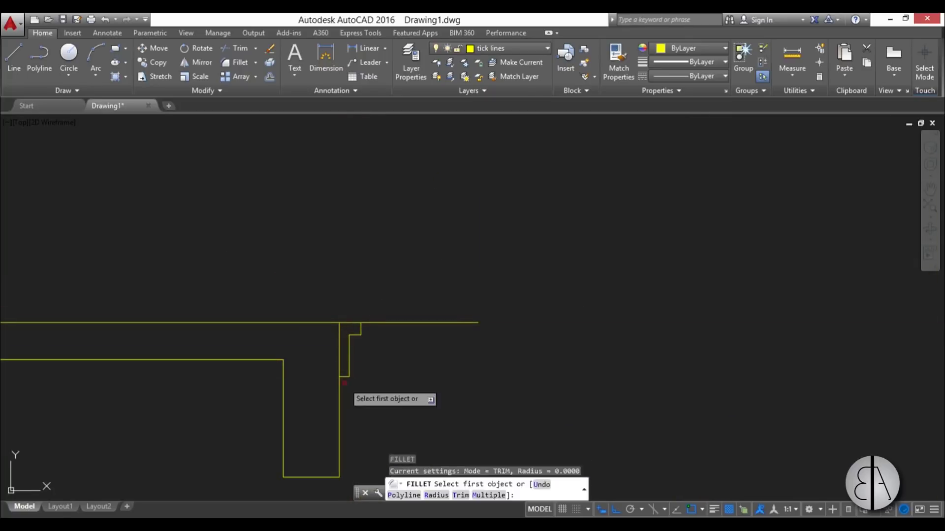
Join two slab-edge lines into a sharp corner with a zero-radius fillet
{"action": "left_click", "coordinate": [352, 325]}
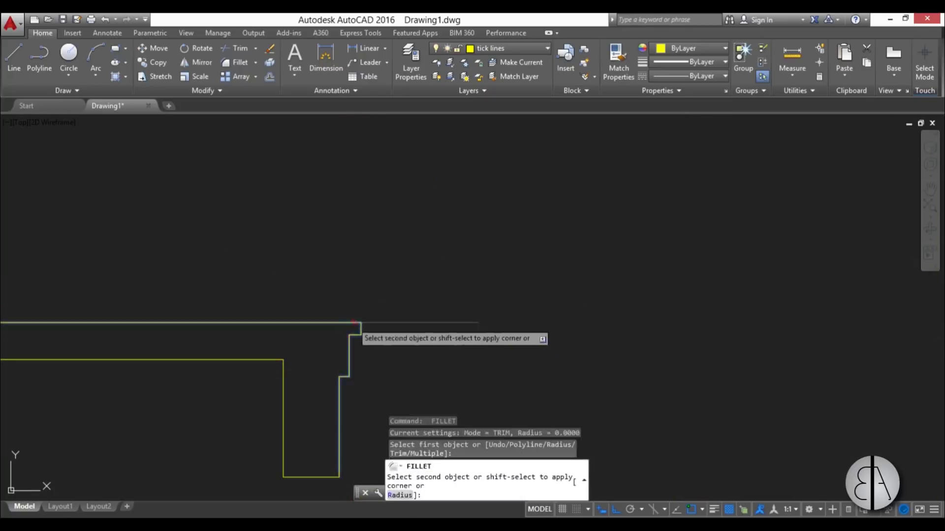
{"action": "left_click", "coordinate": [335, 322]}
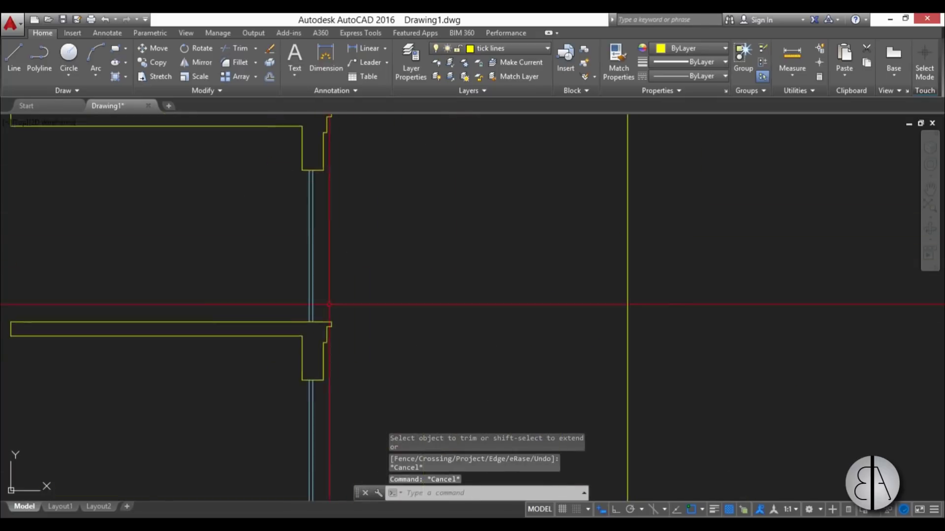
{"action": "scroll", "coordinate": [320, 312], "scroll_direction": "up", "scroll_amount": 3}
Copy the slim window mullion down to sit beside the lower slab
{"action": "left_click", "coordinate": [326, 208]}
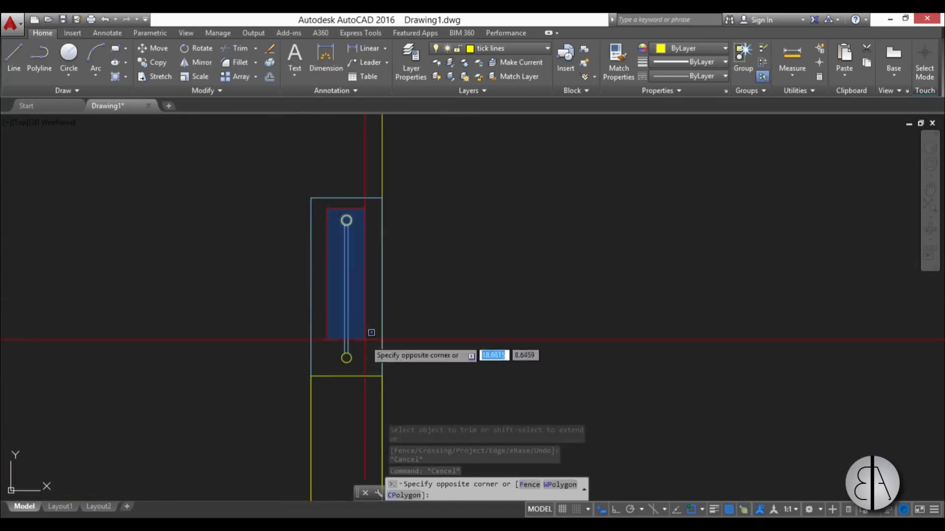
{"action": "scroll", "coordinate": [328, 337], "scroll_direction": "down", "scroll_amount": 5}
{"action": "left_click", "coordinate": [226, 287]}
{"action": "key", "text": "Escape"}
{"action": "left_click", "coordinate": [305, 251]}
{"action": "left_click", "coordinate": [350, 360]}
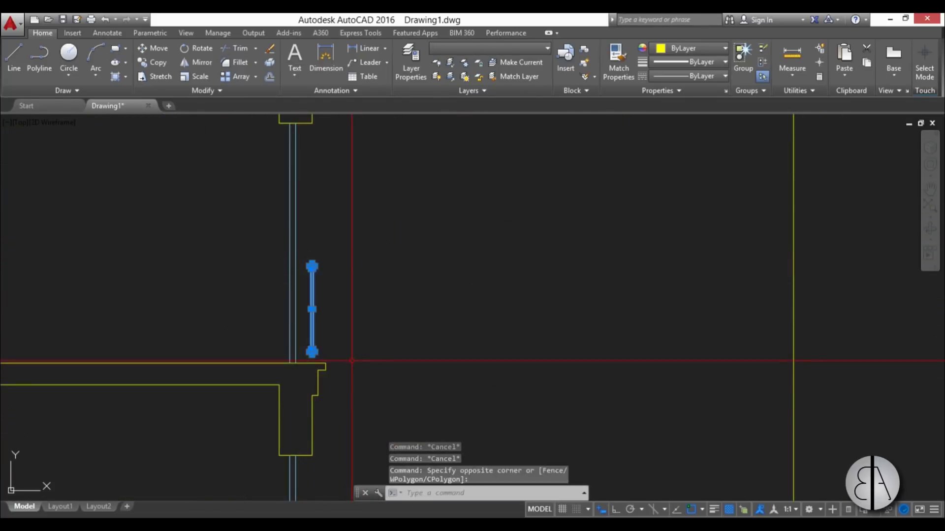
{"action": "type", "text": "co"}
{"action": "key", "text": "Return"}
{"action": "left_click", "coordinate": [327, 363]}
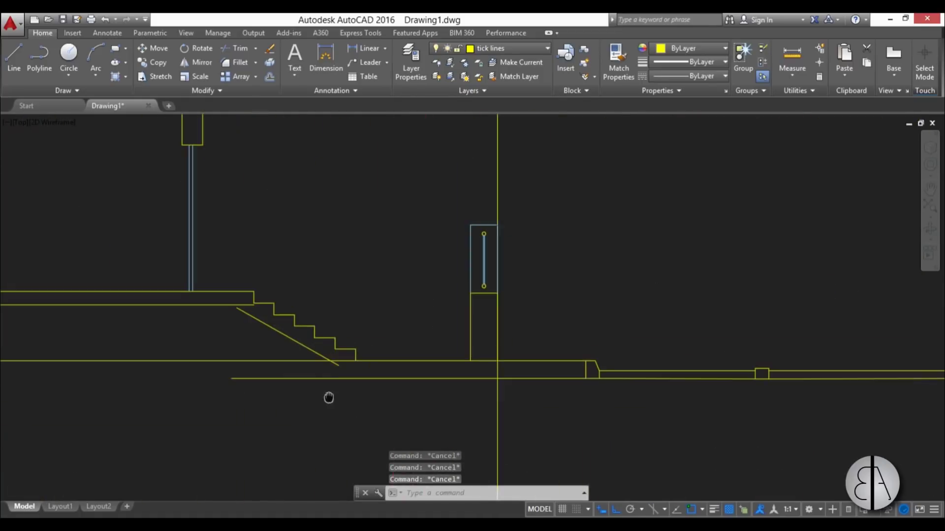
Fillet a corner of the roadside post and copy the selected objects
{"action": "type", "text": "f"}
{"action": "key", "text": "Return"}
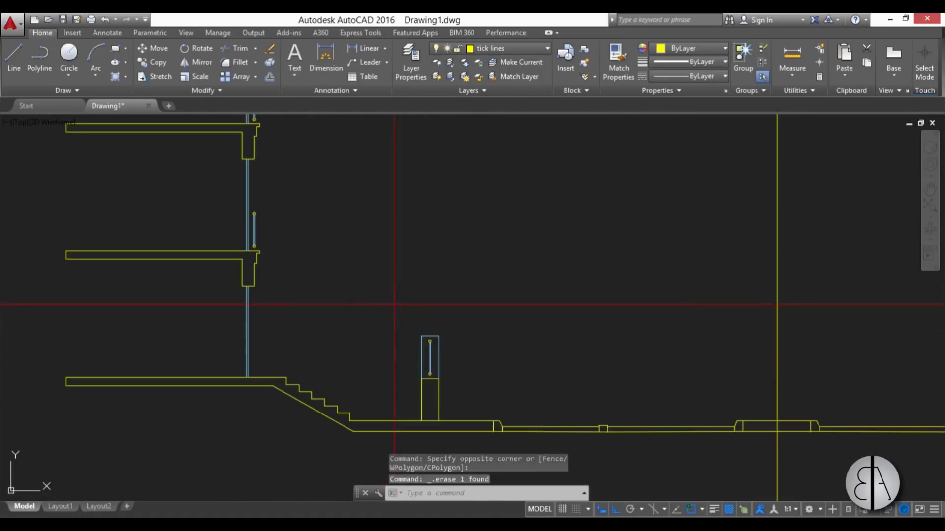
{"action": "type", "text": "co"}
{"action": "key", "text": "Return"}
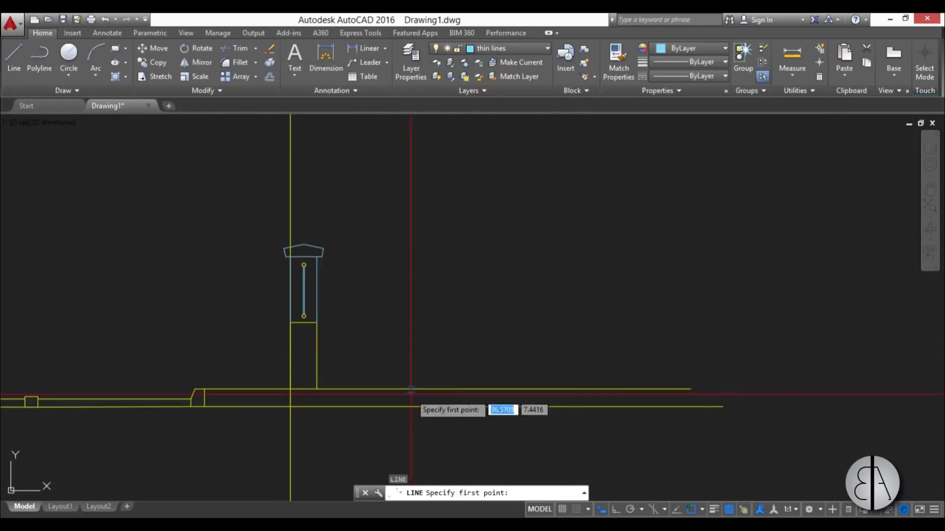
{"action": "key", "text": "Escape"}
{"action": "key", "text": "Escape"}
{"action": "key", "text": "Escape"}
Start the post cap line on the tick lines layer from the post, with ortho on
{"action": "left_click", "coordinate": [497, 48]}
{"action": "left_click", "coordinate": [496, 86]}
{"action": "type", "text": "l"}
{"action": "key", "text": "Return"}
{"action": "left_click", "coordinate": [435, 389]}
{"action": "key", "text": "F8"}
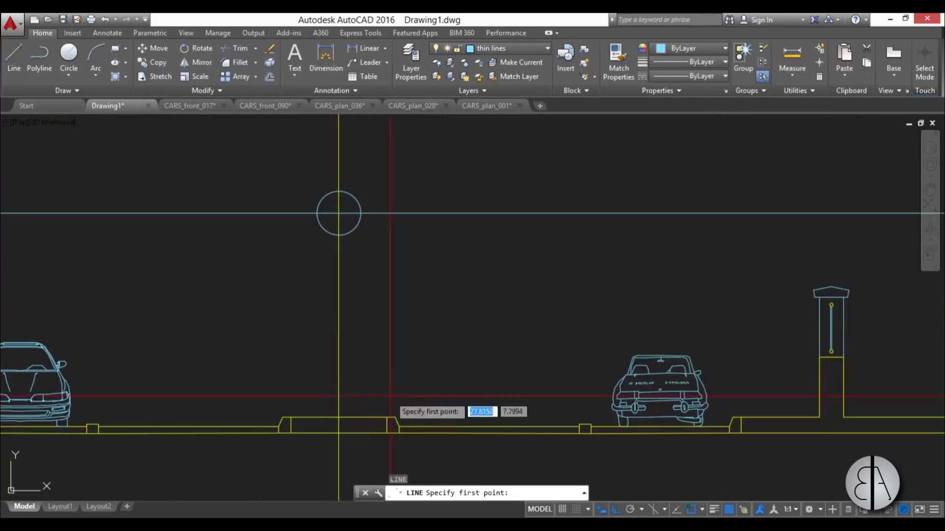
Draw perspective rays from the vanishing point to the curb and the post cap corners
{"action": "left_click", "coordinate": [389, 423]}
{"action": "left_click", "coordinate": [585, 427]}
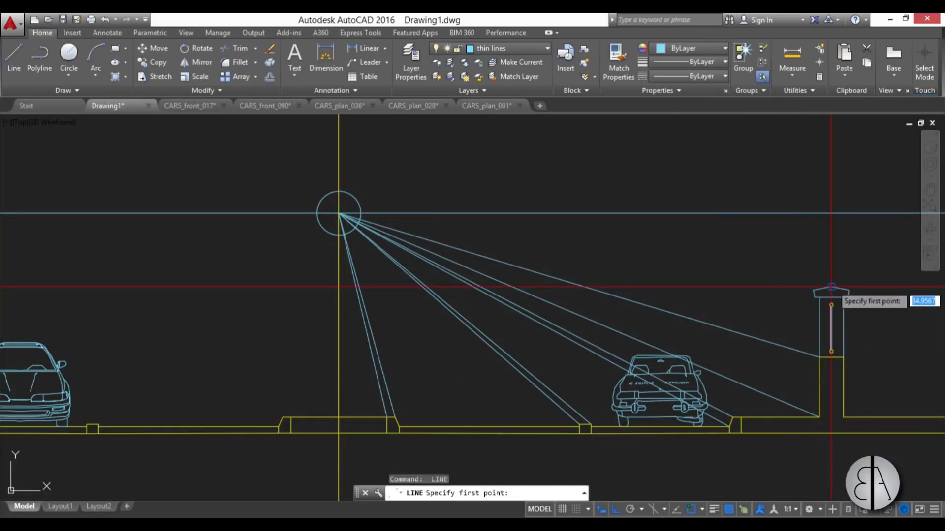
{"action": "left_click", "coordinate": [831, 286]}
{"action": "left_click", "coordinate": [339, 213]}
{"action": "left_click", "coordinate": [813, 291]}
{"action": "left_click", "coordinate": [339, 213]}
{"action": "left_click", "coordinate": [849, 333]}
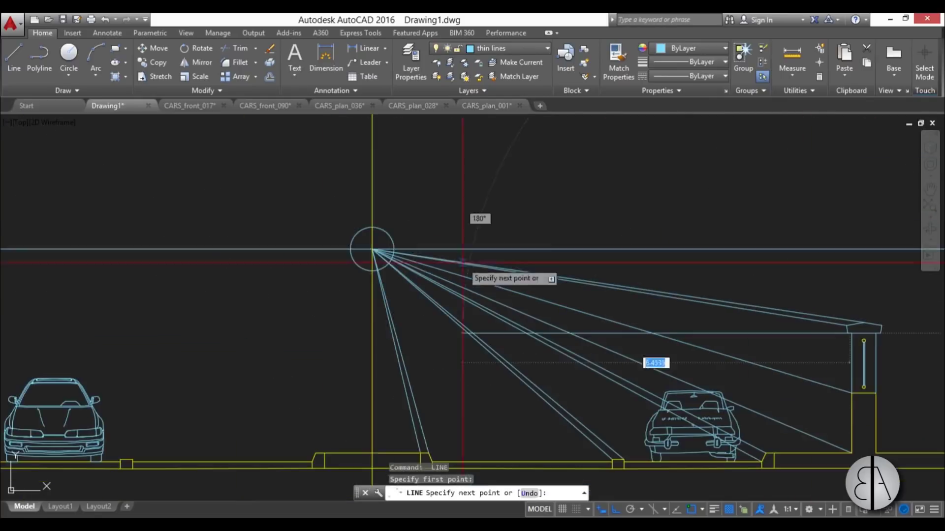
{"action": "left_click", "coordinate": [371, 249]}
{"action": "key", "text": "Escape"}
Trim the perspective rays back to the circle and above the horizon line
{"action": "scroll", "coordinate": [819, 306], "scroll_direction": "down", "scroll_amount": 2}
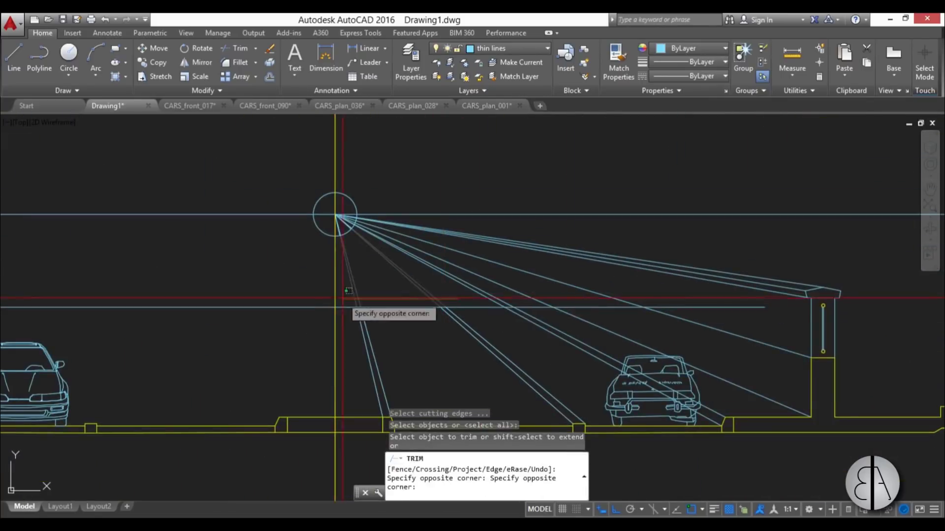
{"action": "left_click", "coordinate": [645, 309]}
{"action": "left_click", "coordinate": [497, 275]}
{"action": "left_click", "coordinate": [472, 295]}
{"action": "key", "text": "Escape"}
{"action": "key", "text": "Escape"}
{"action": "key", "text": "Escape"}
{"action": "scroll", "coordinate": [567, 304], "scroll_direction": "up", "scroll_amount": 2}
{"action": "middle_click_drag", "start_coordinate": [567, 304], "coordinate": [397, 334]}
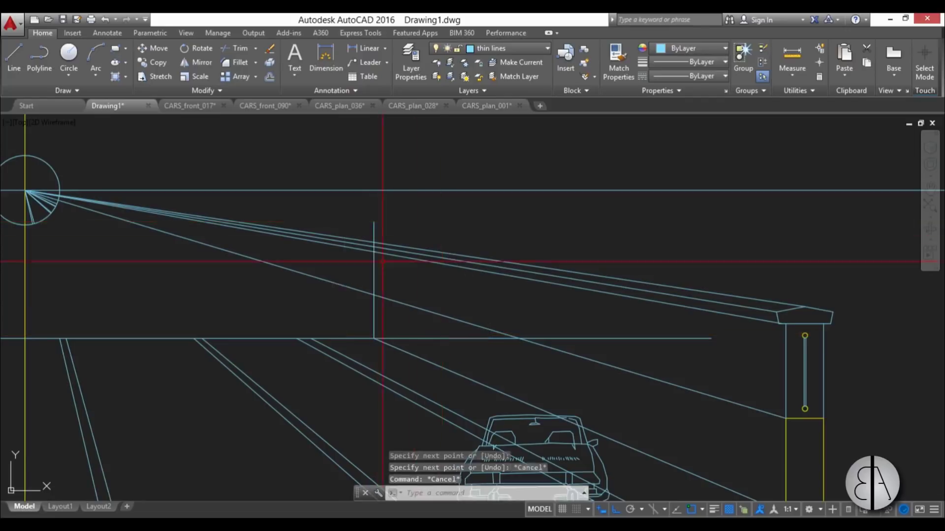
{"action": "scroll", "coordinate": [383, 261], "scroll_direction": "up", "scroll_amount": 5}
Select the perspective rays to mirror them to the other side of the street
{"action": "type", "text": "l"}
{"action": "key", "text": "Return"}
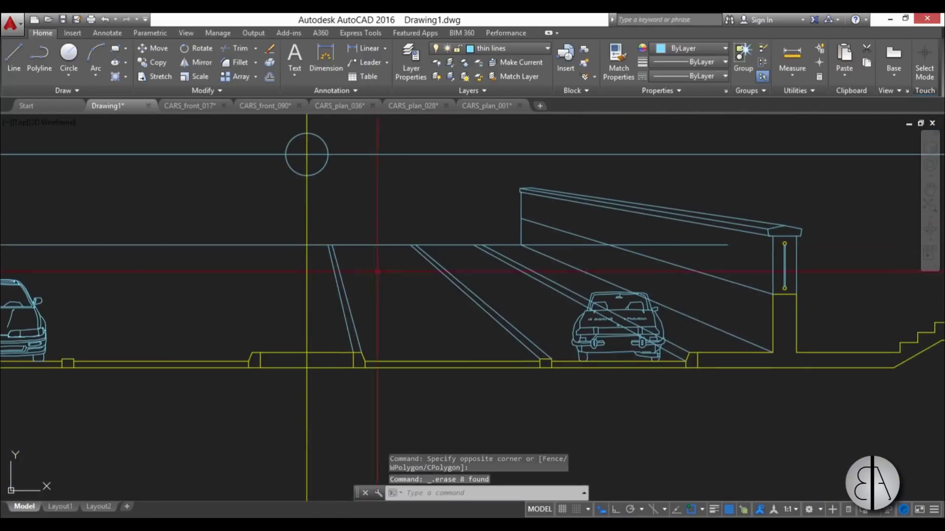
{"action": "left_click", "coordinate": [340, 298]}
{"action": "left_click", "coordinate": [566, 256]}
{"action": "left_click", "coordinate": [521, 238]}
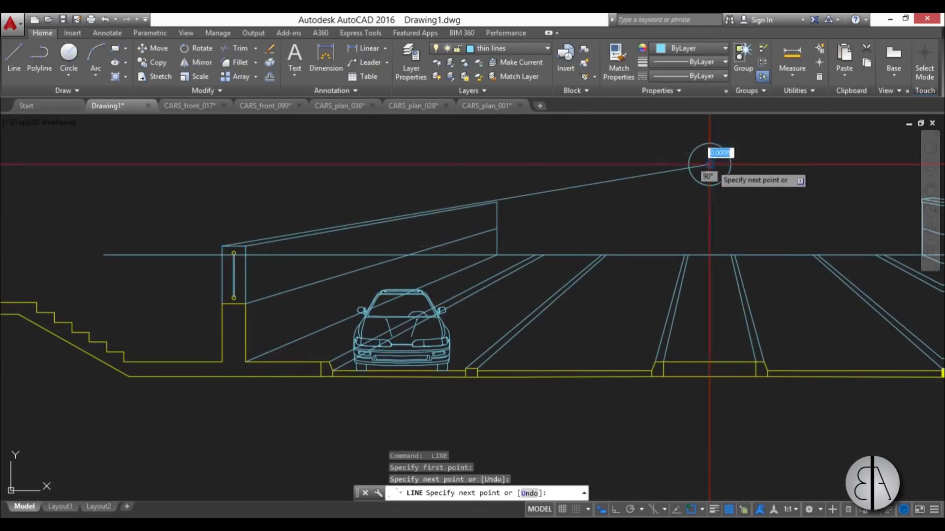
{"action": "scroll", "coordinate": [299, 186], "scroll_direction": "up", "scroll_amount": 5}
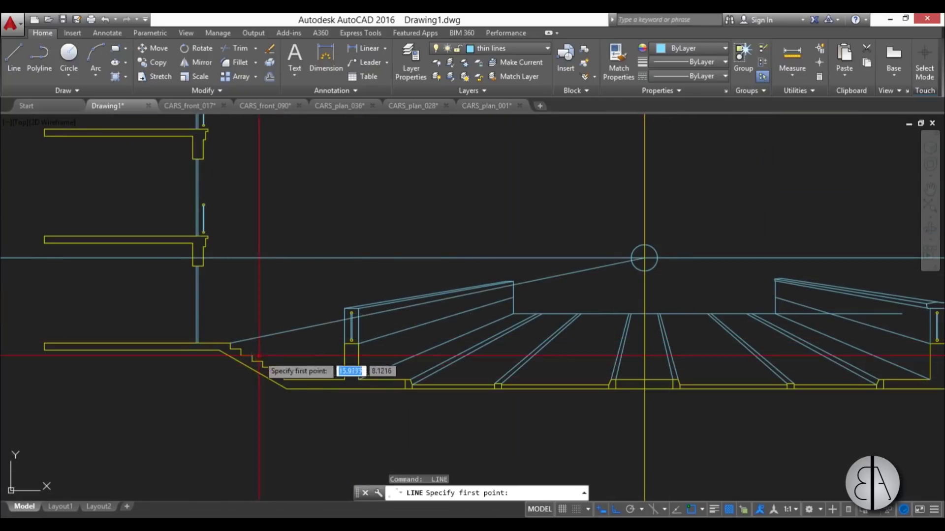
Draw a line from the low wall corner and pick the railing lines near the post
{"action": "scroll", "coordinate": [259, 355], "scroll_direction": "up", "scroll_amount": 3}
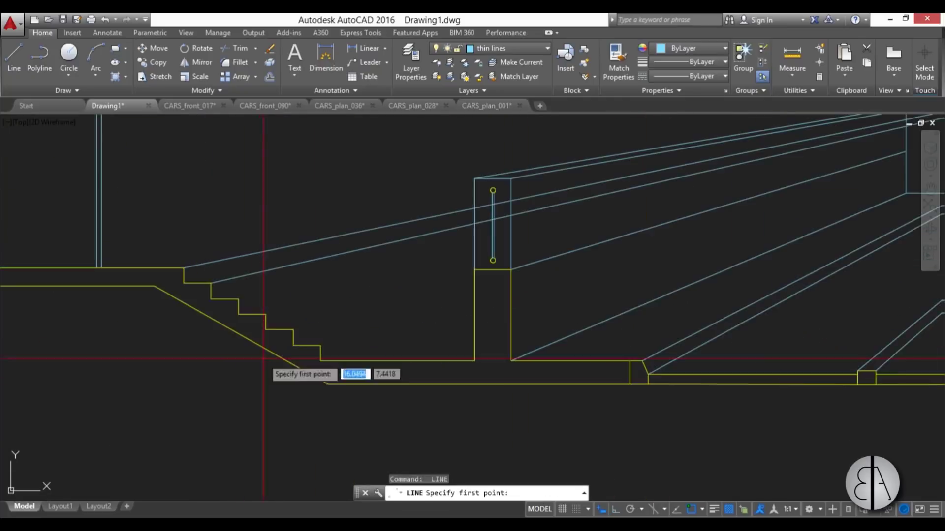
{"action": "left_click", "coordinate": [272, 367]}
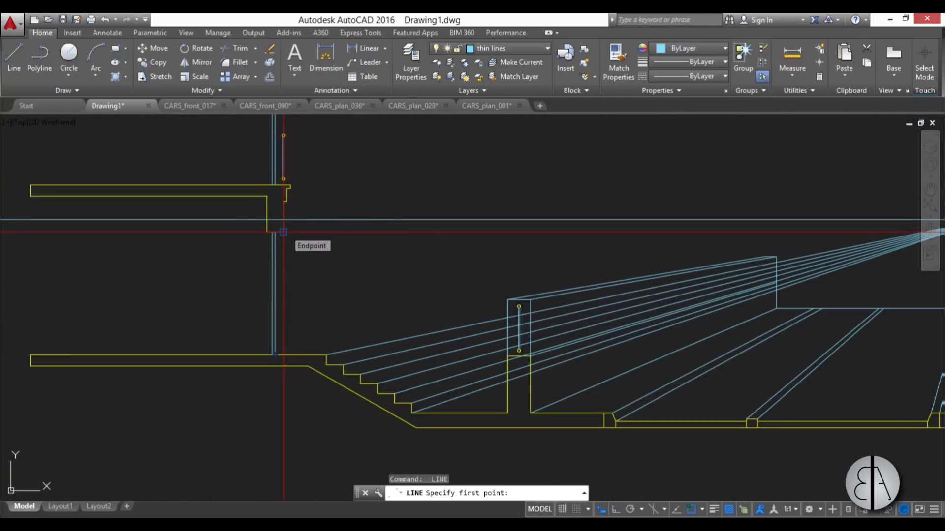
{"action": "left_click", "coordinate": [283, 232]}
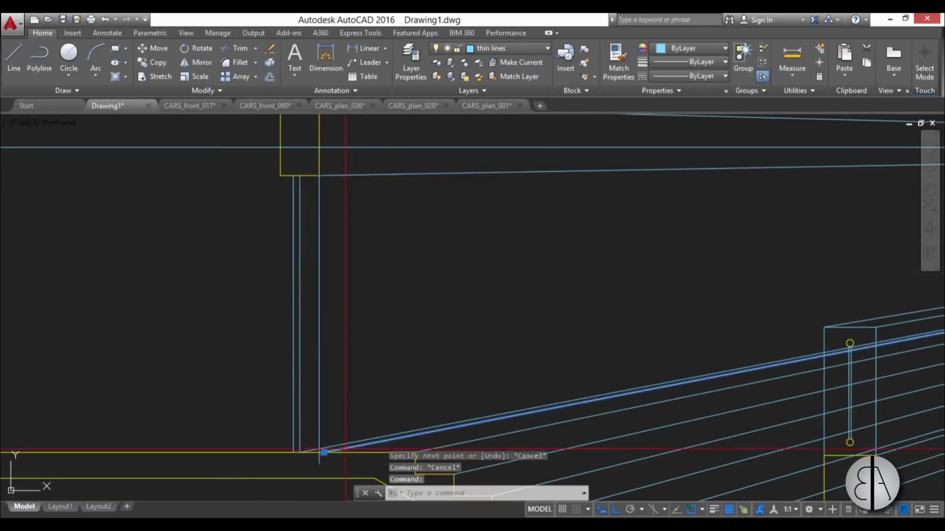
{"action": "key", "text": "Escape"}
{"action": "key", "text": "Escape"}
{"action": "key", "text": "Escape"}
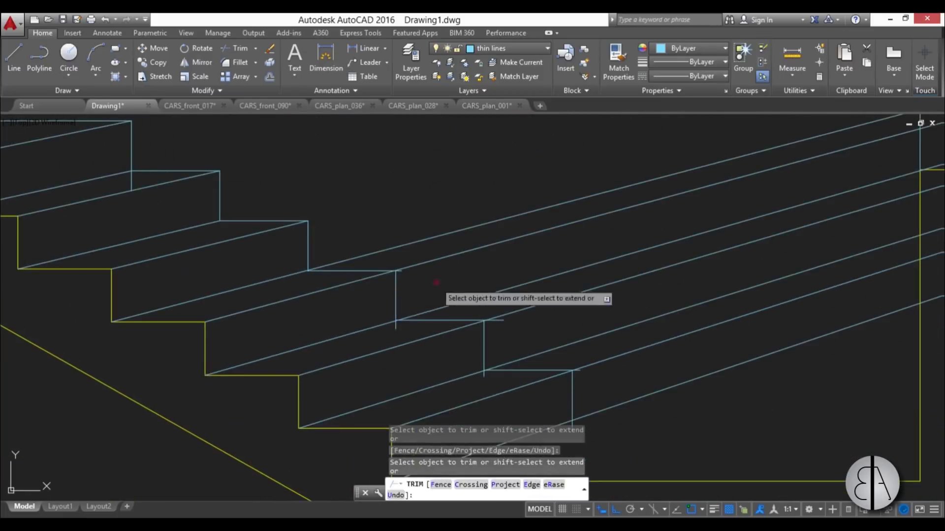
{"action": "left_click", "coordinate": [515, 308]}
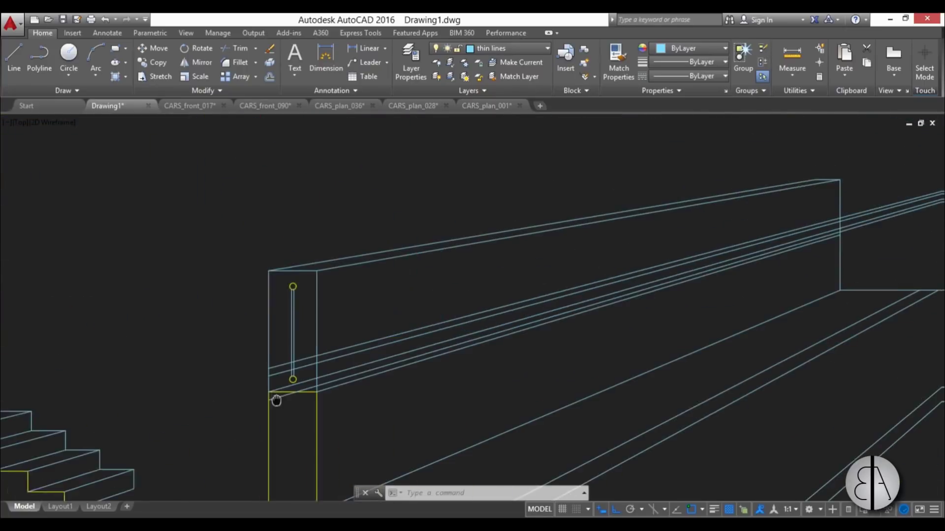
{"action": "left_click", "coordinate": [271, 400]}
Trim the railing overshoot at the first post
{"action": "type", "text": "l"}
{"action": "key", "text": "Return"}
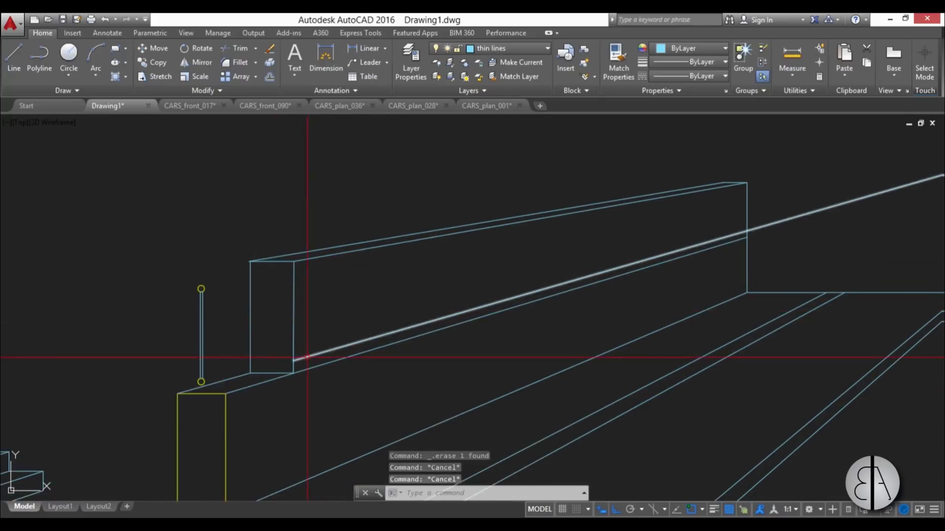
{"action": "type", "text": "l"}
{"action": "key", "text": "Return"}
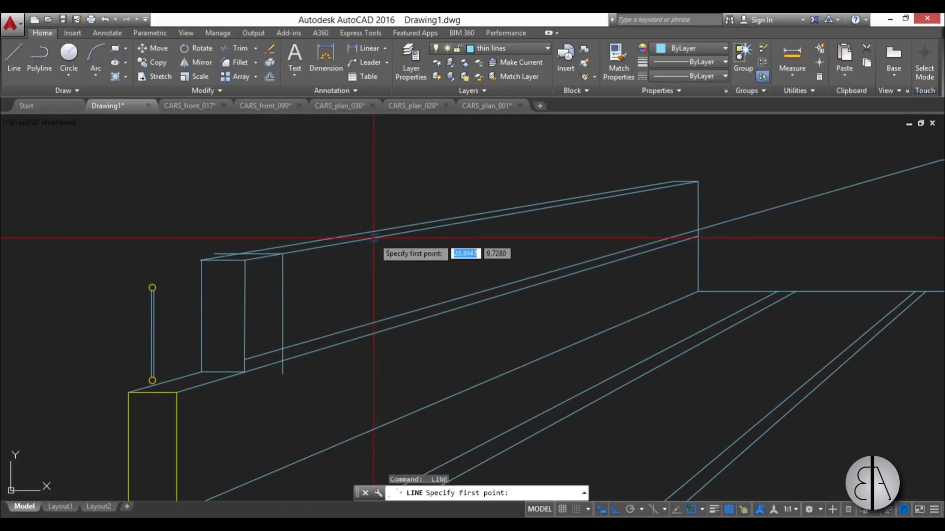
{"action": "key", "text": "Escape"}
{"action": "key", "text": "Escape"}
{"action": "key", "text": "Escape"}
{"action": "scroll", "coordinate": [391, 319], "scroll_direction": "up", "scroll_amount": 4}
{"action": "left_click", "coordinate": [373, 364]}
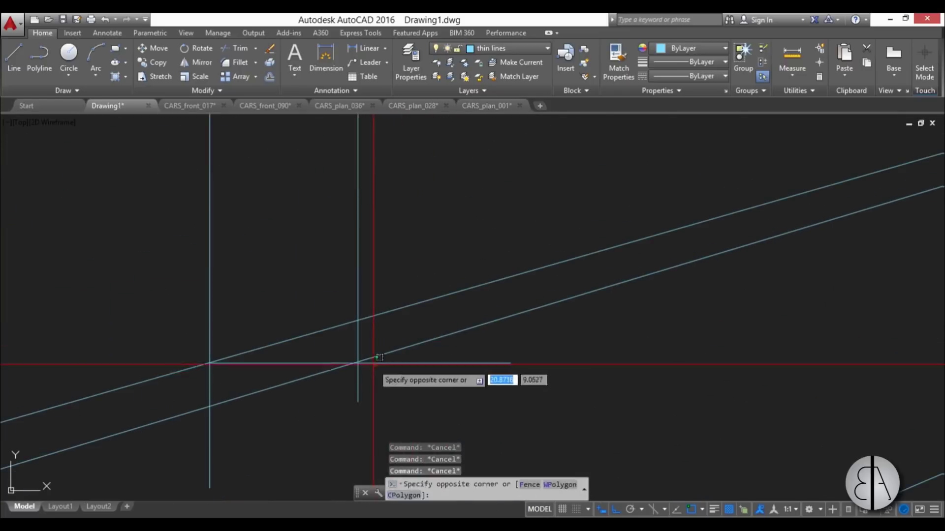
{"action": "scroll", "coordinate": [369, 381], "scroll_direction": "down", "scroll_amount": 4}
{"action": "left_click", "coordinate": [109, 432]}
Add a line at the railing end and trim its vertical and horizontal overshoots
{"action": "left_click", "coordinate": [274, 230]}
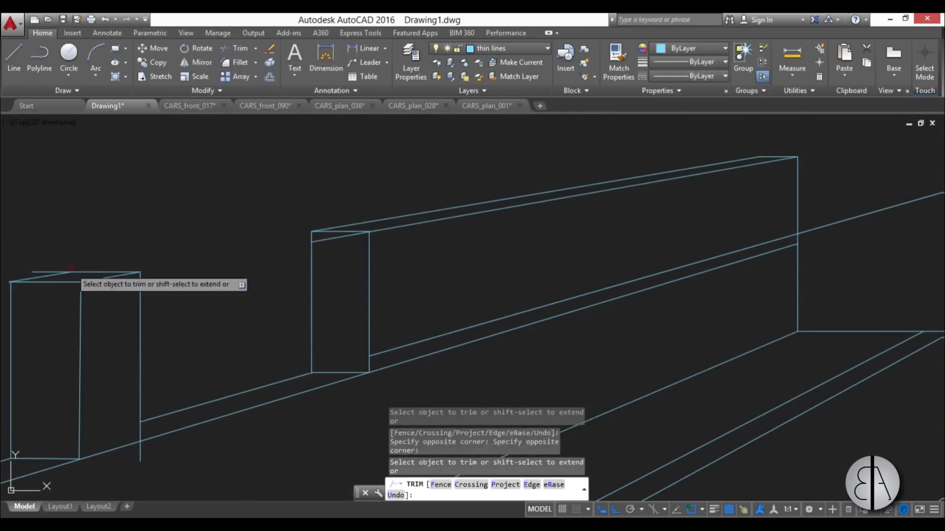
{"action": "middle_click_drag", "start_coordinate": [457, 281], "coordinate": [392, 288]}
{"action": "key", "text": "Escape"}
{"action": "key", "text": "Escape"}
{"action": "key", "text": "Escape"}
{"action": "type", "text": "l"}
{"action": "scroll", "coordinate": [324, 233], "scroll_direction": "up", "scroll_amount": 2}
{"action": "left_click", "coordinate": [388, 446]}
{"action": "key", "text": "Escape"}
{"action": "type", "text": "tr"}
{"action": "middle_click_drag", "start_coordinate": [419, 249], "coordinate": [384, 256]}
{"action": "left_click", "coordinate": [362, 230]}
{"action": "left_click", "coordinate": [353, 449]}
{"action": "key", "text": "Escape"}
{"action": "key", "text": "Escape"}
Draw a short horizontal railing line and move it into position for the next post
{"action": "scroll", "coordinate": [619, 198], "scroll_direction": "down", "scroll_amount": 2}
{"action": "middle_click_drag", "start_coordinate": [619, 198], "coordinate": [366, 310]}
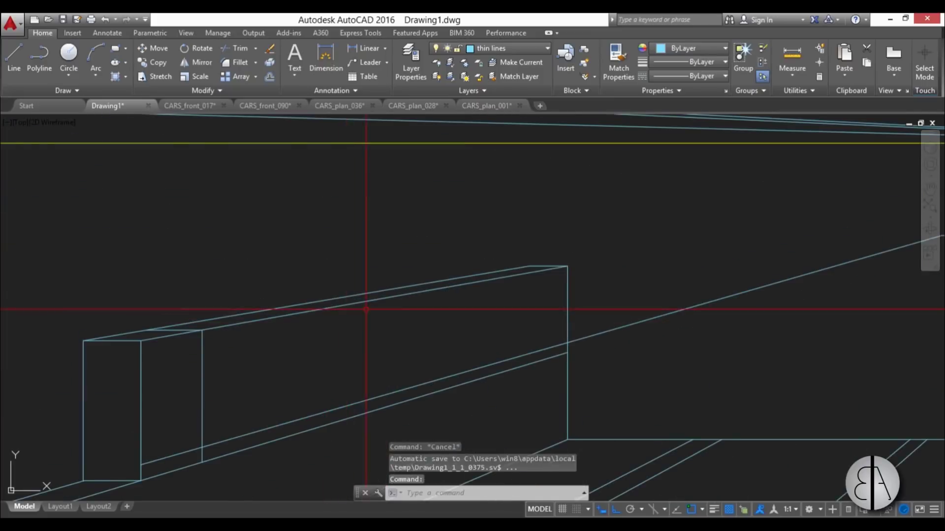
{"action": "scroll", "coordinate": [314, 311], "scroll_direction": "up", "scroll_amount": 2}
{"action": "type", "text": "l"}
{"action": "left_click", "coordinate": [191, 229]}
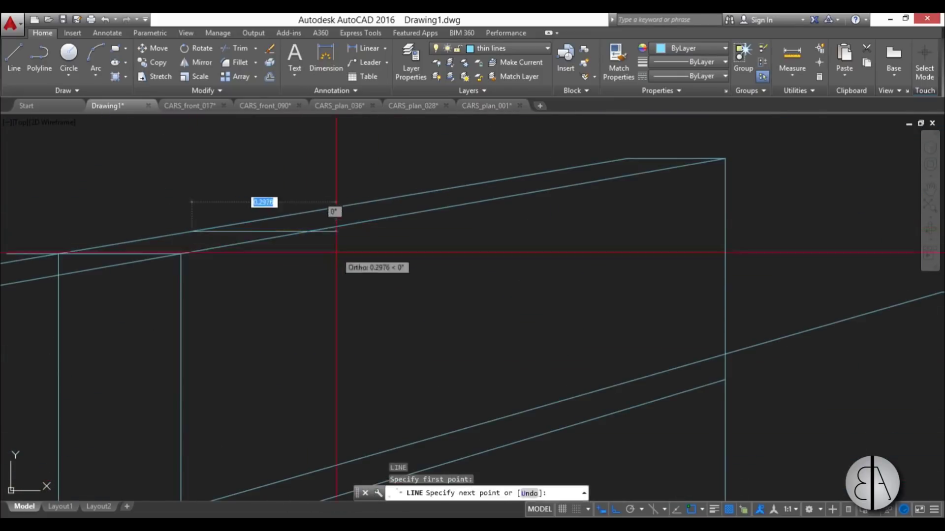
{"action": "left_click", "coordinate": [337, 250]}
{"action": "key", "text": "Escape"}
{"action": "key", "text": "Escape"}
{"action": "left_click", "coordinate": [300, 218]}
{"action": "type", "text": "m"}
{"action": "left_click", "coordinate": [339, 254]}
{"action": "key", "text": "F8"}
{"action": "key", "text": "F8"}
{"action": "left_click", "coordinate": [312, 416]}
{"action": "key", "text": "space"}
{"action": "key", "text": "space"}
Draw the next post's corner line and vertical edge
{"action": "middle_click_drag", "start_coordinate": [537, 202], "coordinate": [455, 241]}
{"action": "left_click", "coordinate": [465, 221]}
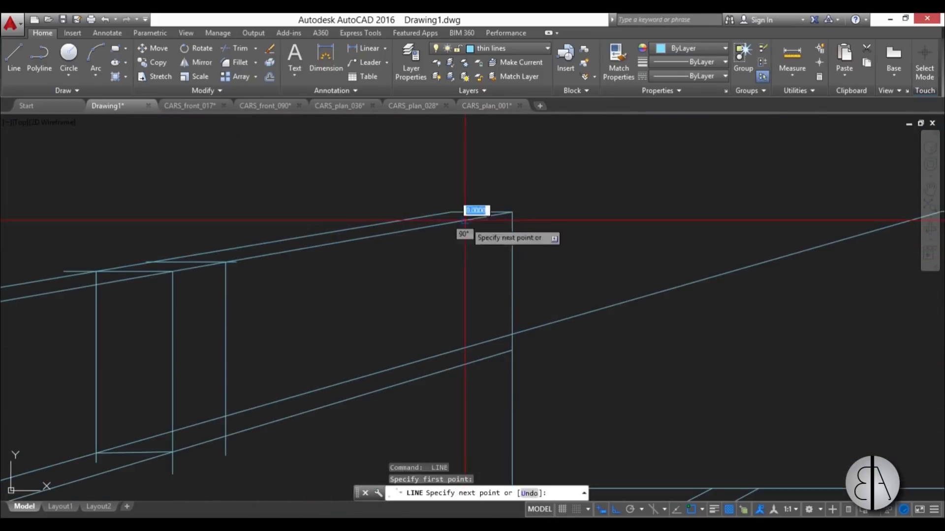
{"action": "left_click", "coordinate": [465, 387]}
{"action": "key", "text": "space"}
{"action": "key", "text": "space"}
{"action": "left_click", "coordinate": [465, 364]}
Trim the rail lines overhanging and running inside the posts
{"action": "key", "text": "space"}
{"action": "left_click", "coordinate": [492, 365]}
{"action": "left_click", "coordinate": [488, 331]}
{"action": "left_click", "coordinate": [375, 195]}
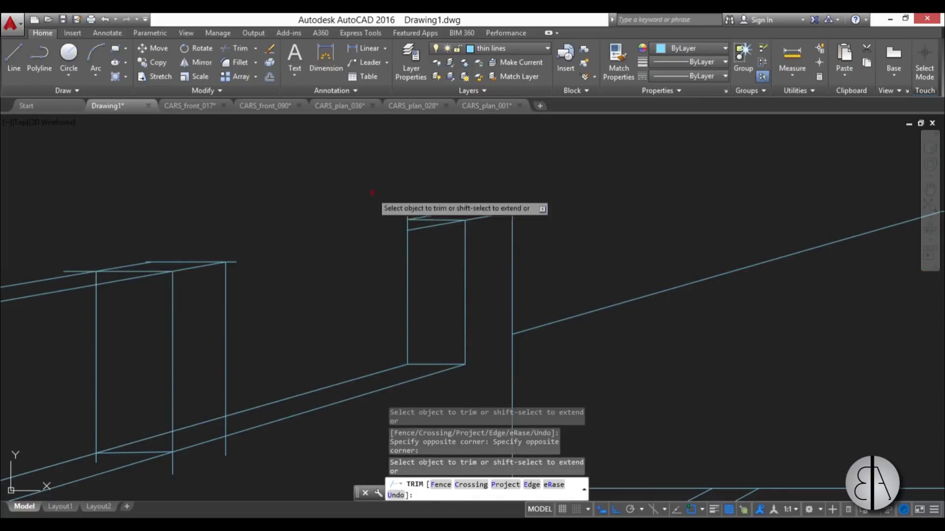
{"action": "scroll", "coordinate": [468, 208], "scroll_direction": "up", "scroll_amount": 10}
Trim the leftover rail stubs between and at the left fence posts with a crossing window
{"action": "left_click", "coordinate": [142, 266]}
{"action": "scroll", "coordinate": [466, 257], "scroll_direction": "down", "scroll_amount": 12}
{"action": "left_click", "coordinate": [222, 322]}
{"action": "left_click", "coordinate": [212, 247]}
{"action": "left_click", "coordinate": [295, 390]}
{"action": "left_click", "coordinate": [296, 404]}
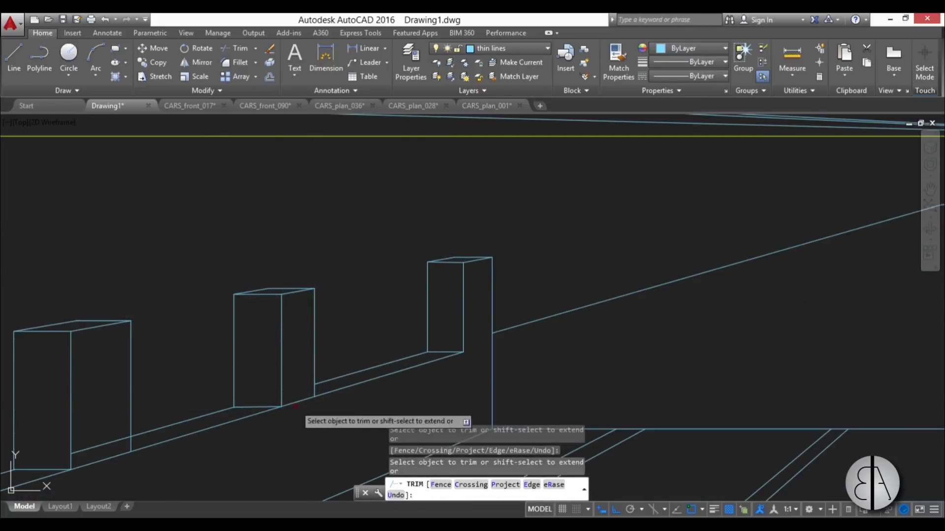
{"action": "left_click", "coordinate": [101, 460]}
{"action": "middle_click_drag", "start_coordinate": [100, 457], "coordinate": [444, 289]}
{"action": "left_click", "coordinate": [261, 337]}
{"action": "scroll", "coordinate": [396, 315], "scroll_direction": "down", "scroll_amount": 2}
{"action": "key", "text": "Escape"}
{"action": "key", "text": "Escape"}
{"action": "key", "text": "Escape"}
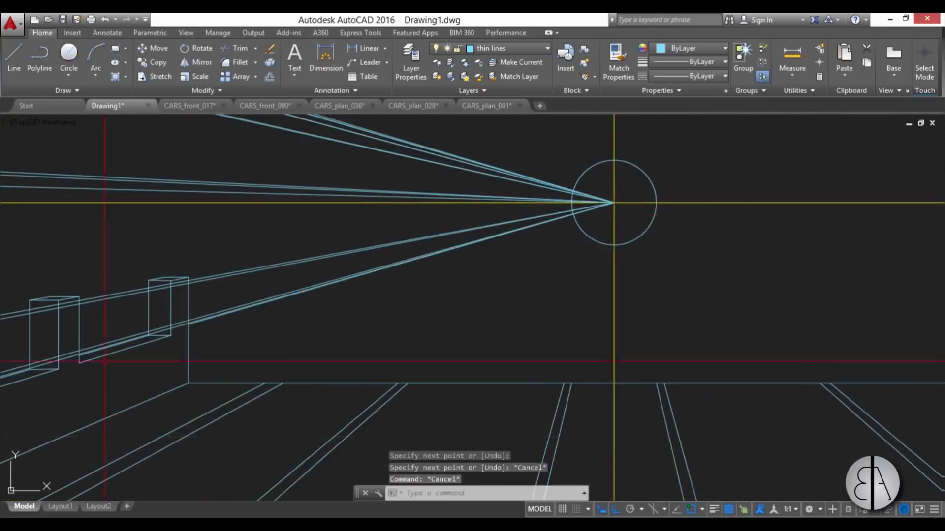
{"action": "left_click", "coordinate": [526, 48]}
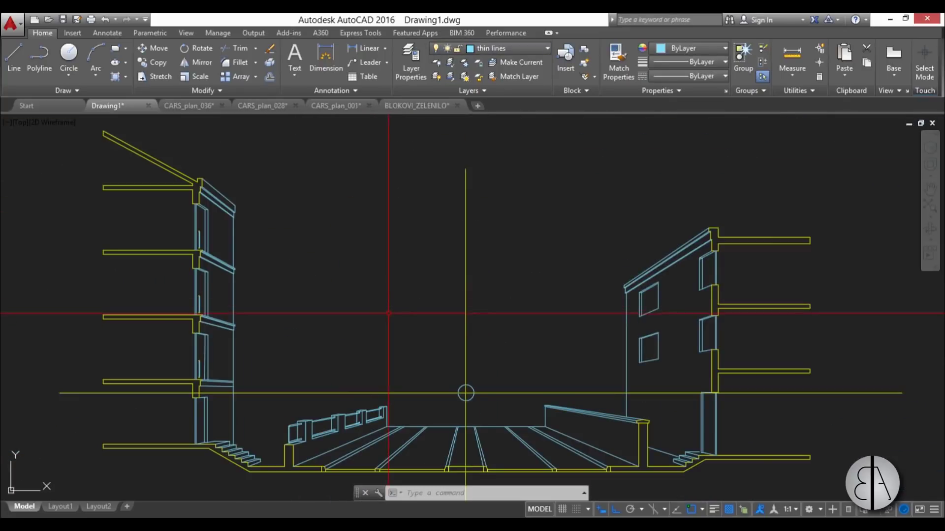
Draw a long horizontal line beneath the whole street section, past both buildings
{"action": "middle_click_drag", "start_coordinate": [379, 323], "coordinate": [379, 235]}
{"action": "scroll", "coordinate": [378, 327], "scroll_direction": "down", "scroll_amount": 4}
{"action": "scroll", "coordinate": [380, 236], "scroll_direction": "down", "scroll_amount": 3}
{"action": "middle_click_drag", "start_coordinate": [390, 369], "coordinate": [398, 349]}
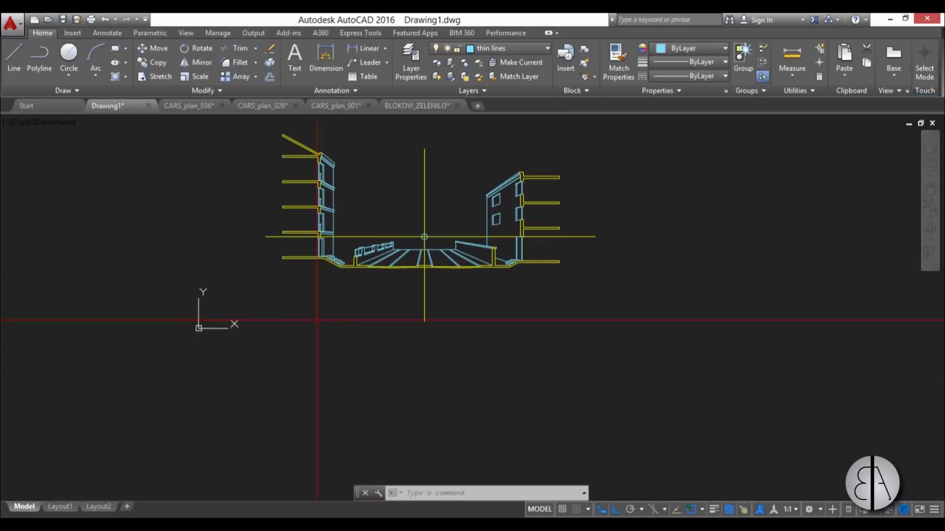
{"action": "middle_click_drag", "start_coordinate": [424, 237], "coordinate": [427, 265]}
{"action": "scroll", "coordinate": [474, 247], "scroll_direction": "up", "scroll_amount": 2}
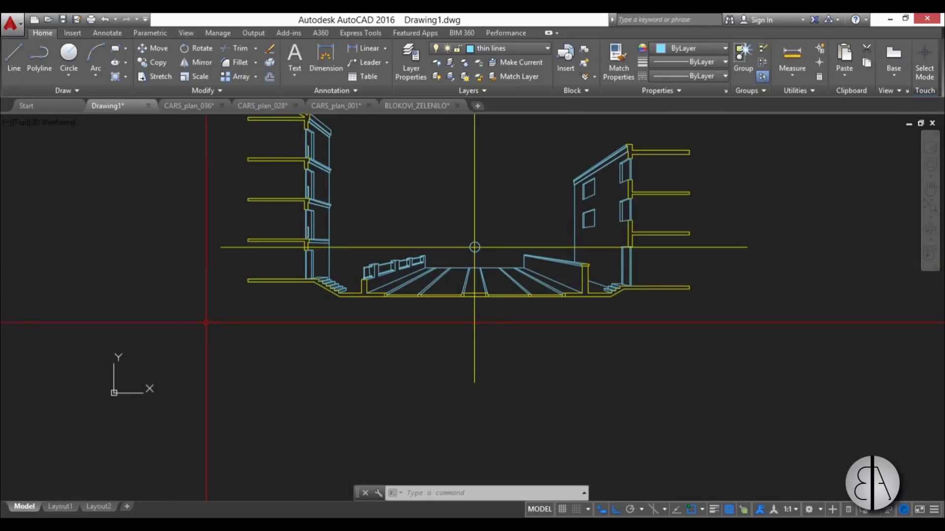
{"action": "type", "text": "l"}
{"action": "key", "text": "Return"}
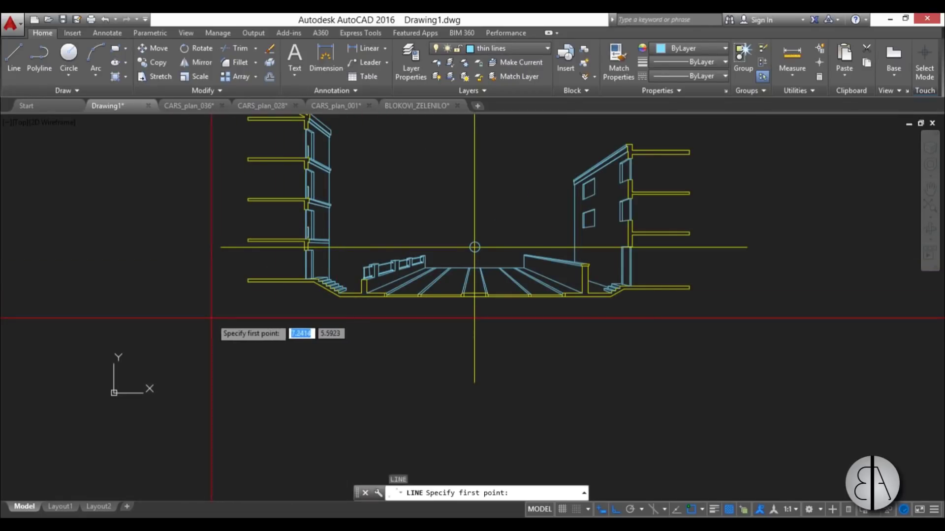
{"action": "left_click", "coordinate": [210, 318]}
{"action": "left_click", "coordinate": [722, 353]}
{"action": "key", "text": "Escape"}
{"action": "key", "text": "Escape"}
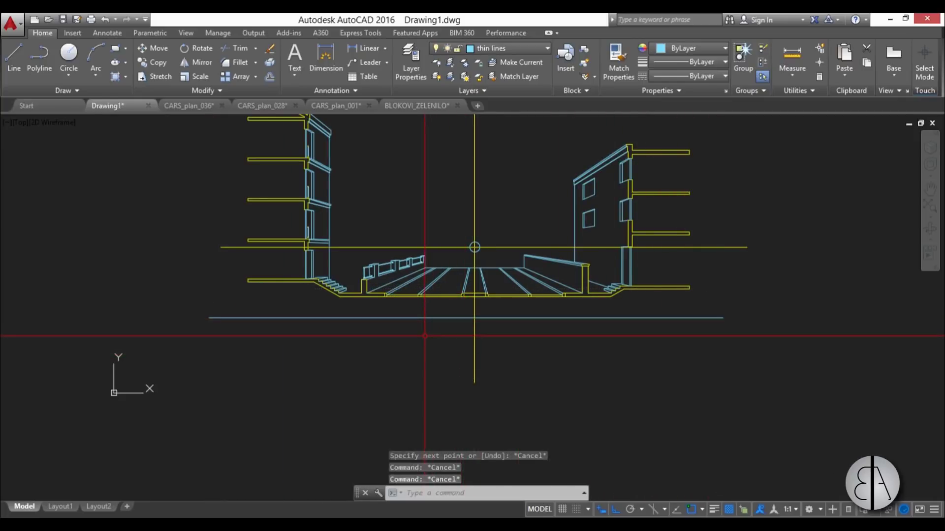
Pan and zoom to reposition the street section and new line in the view
{"action": "middle_click_drag", "start_coordinate": [540, 264], "coordinate": [507, 295]}
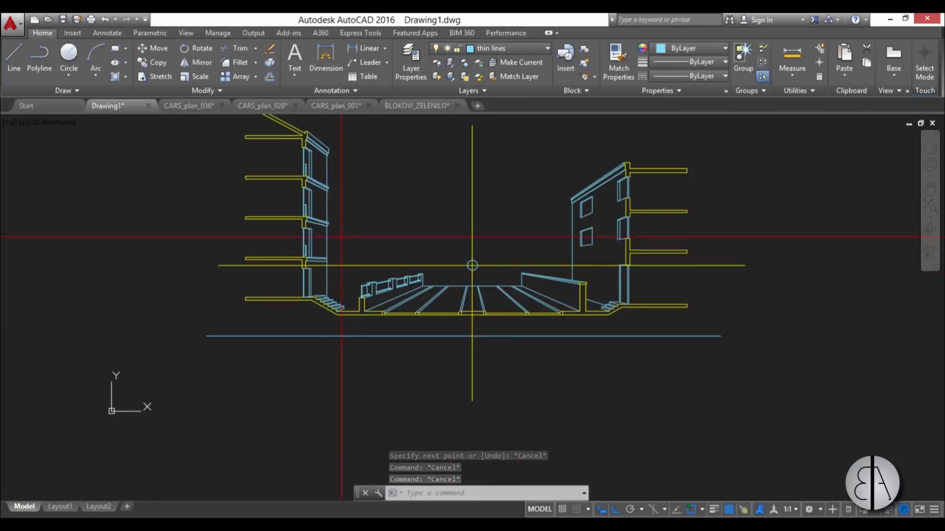
{"action": "middle_click_drag", "start_coordinate": [342, 237], "coordinate": [329, 276]}
{"action": "scroll", "coordinate": [414, 231], "scroll_direction": "down", "scroll_amount": 2}
{"action": "middle_click_drag", "start_coordinate": [406, 295], "coordinate": [405, 285]}
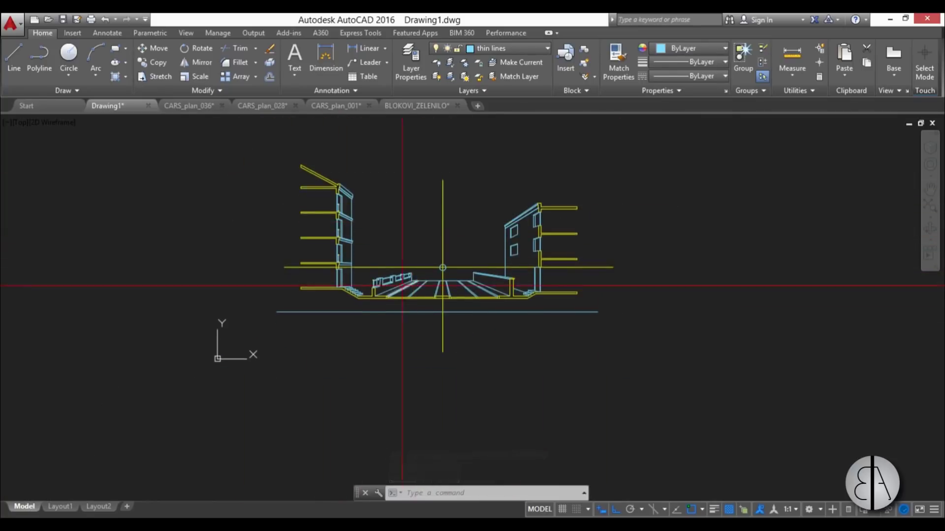
{"action": "scroll", "coordinate": [385, 285], "scroll_direction": "up", "scroll_amount": 2}
{"action": "middle_click_drag", "start_coordinate": [398, 324], "coordinate": [409, 264]}
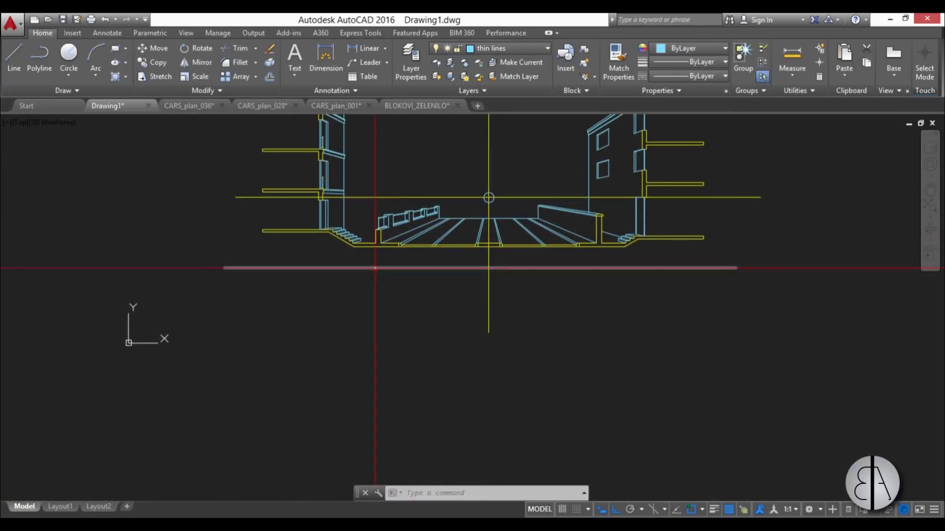
{"action": "middle_click_drag", "start_coordinate": [372, 354], "coordinate": [385, 340]}
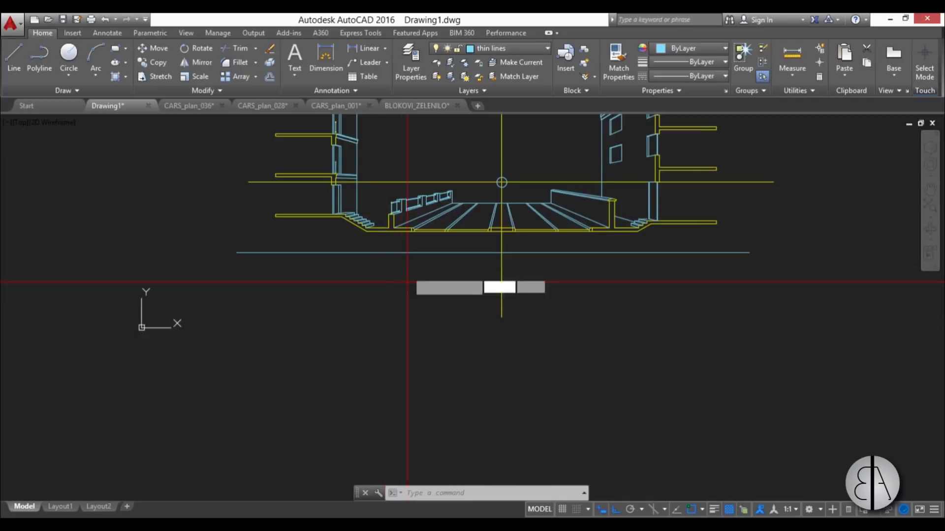
Draw a vertical line down from the curb edge and stretch its bottom end lower
{"action": "type", "text": "l"}
{"action": "key", "text": "Return"}
{"action": "scroll", "coordinate": [410, 246], "scroll_direction": "up", "scroll_amount": 3}
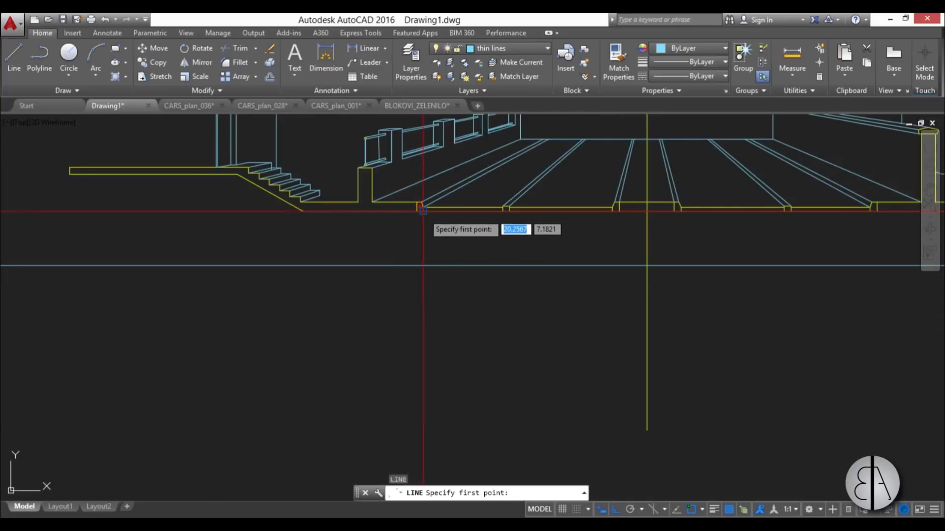
{"action": "scroll", "coordinate": [423, 212], "scroll_direction": "up", "scroll_amount": 4}
{"action": "scroll", "coordinate": [413, 192], "scroll_direction": "down", "scroll_amount": 5}
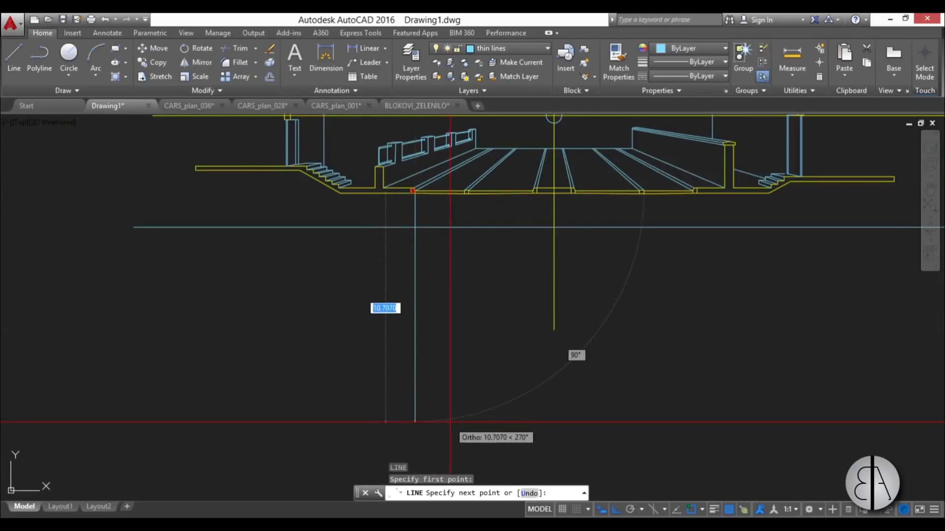
{"action": "key", "text": "Escape"}
{"action": "scroll", "coordinate": [420, 336], "scroll_direction": "down", "scroll_amount": 3}
{"action": "middle_click_drag", "start_coordinate": [421, 335], "coordinate": [415, 244]}
{"action": "left_click", "coordinate": [417, 256]}
{"action": "left_click", "coordinate": [410, 257]}
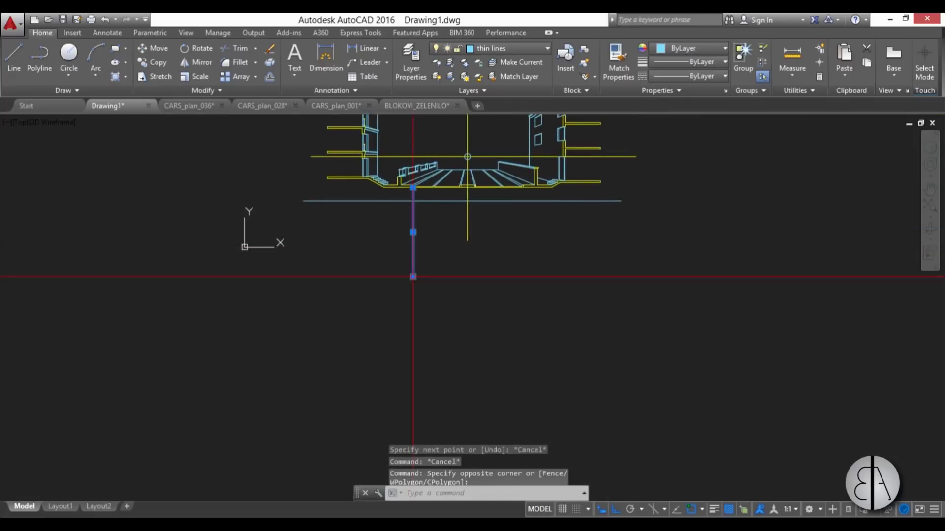
{"action": "left_click", "coordinate": [414, 276]}
{"action": "middle_click_drag", "start_coordinate": [437, 388], "coordinate": [418, 323]}
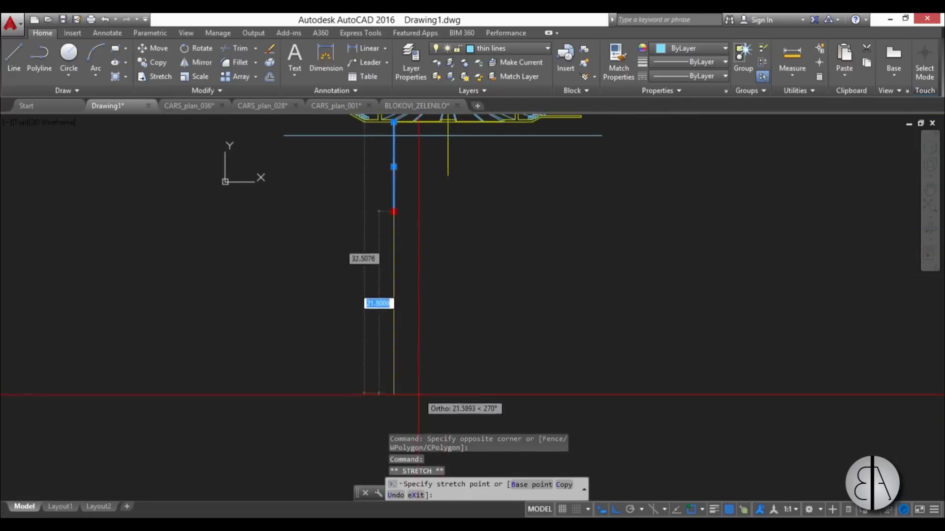
{"action": "key", "text": "Escape"}
{"action": "key", "text": "Escape"}
Copy the vertical line from its top endpoint to the other lane and curb edges, including the left curb corner
{"action": "middle_click_drag", "start_coordinate": [399, 179], "coordinate": [399, 310]}
{"action": "scroll", "coordinate": [401, 302], "scroll_direction": "up", "scroll_amount": 3}
{"action": "left_click", "coordinate": [400, 301]}
{"action": "left_click", "coordinate": [327, 277]}
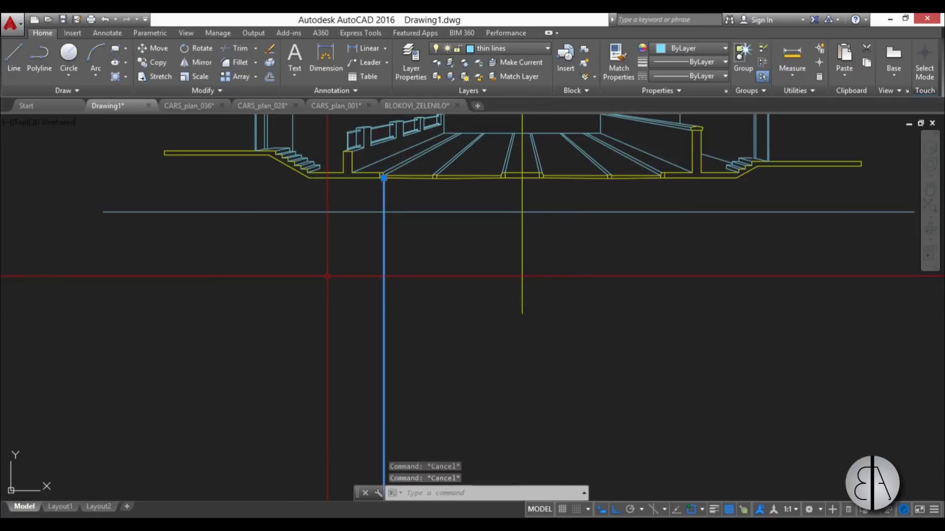
{"action": "type", "text": "co"}
{"action": "key", "text": "Return"}
{"action": "scroll", "coordinate": [404, 179], "scroll_direction": "up", "scroll_amount": 3}
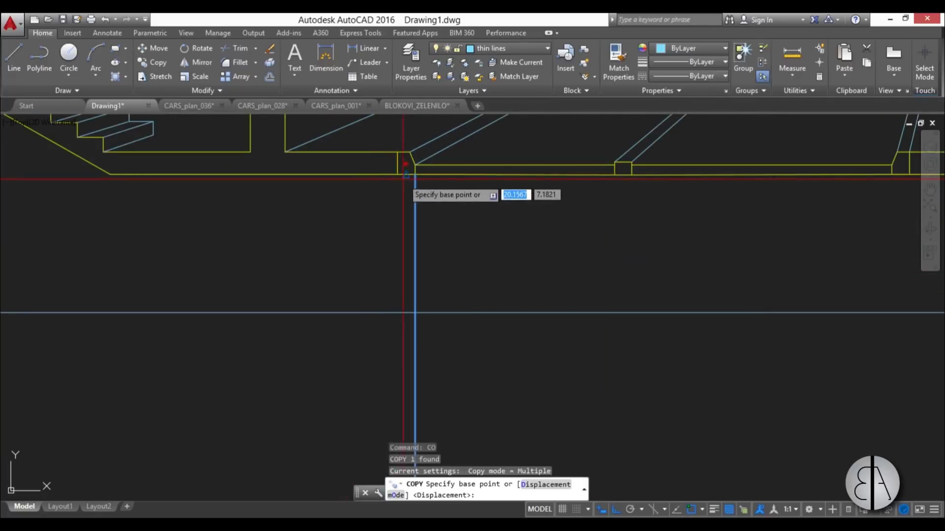
{"action": "left_click", "coordinate": [415, 175]}
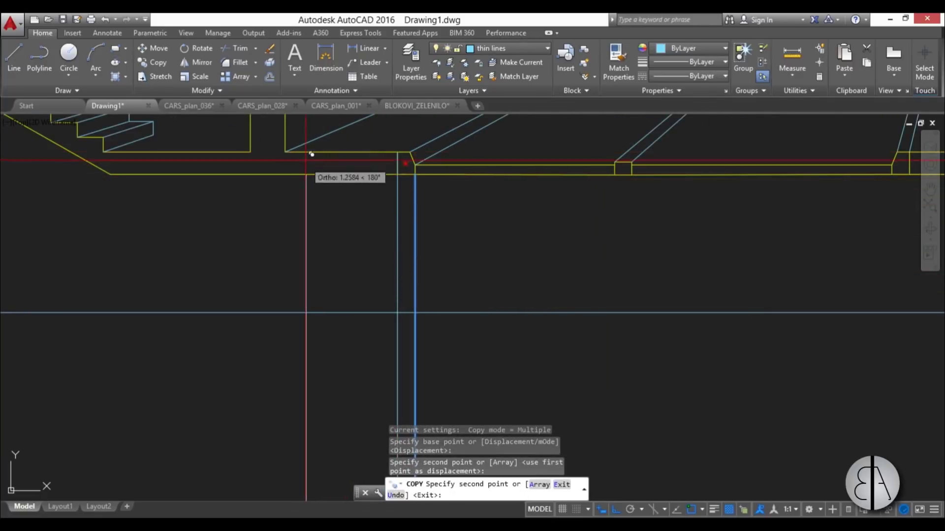
{"action": "left_click", "coordinate": [397, 221]}
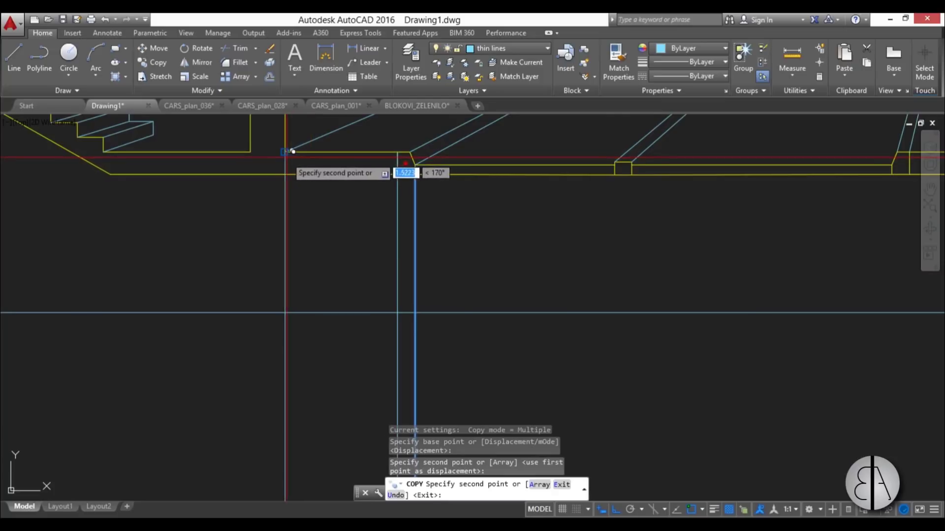
{"action": "left_click", "coordinate": [286, 158]}
{"action": "left_click", "coordinate": [250, 162]}
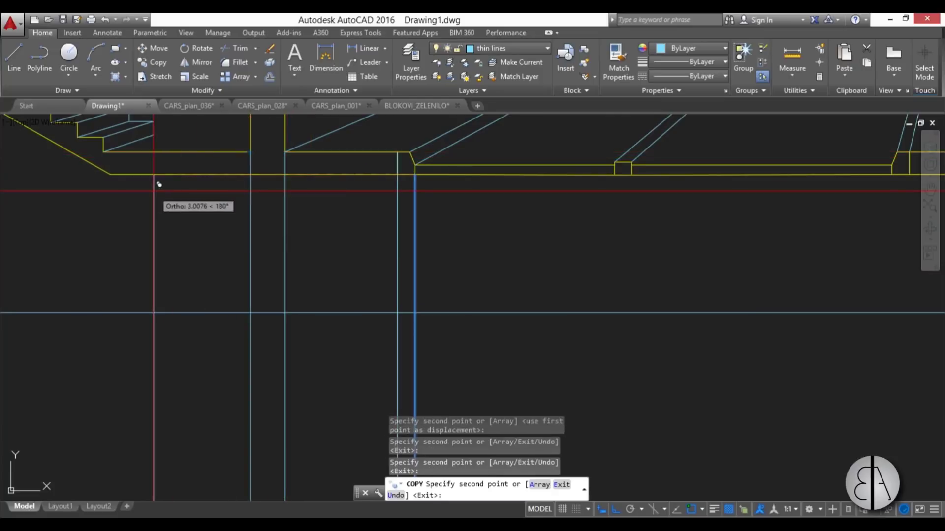
{"action": "left_click", "coordinate": [104, 162]}
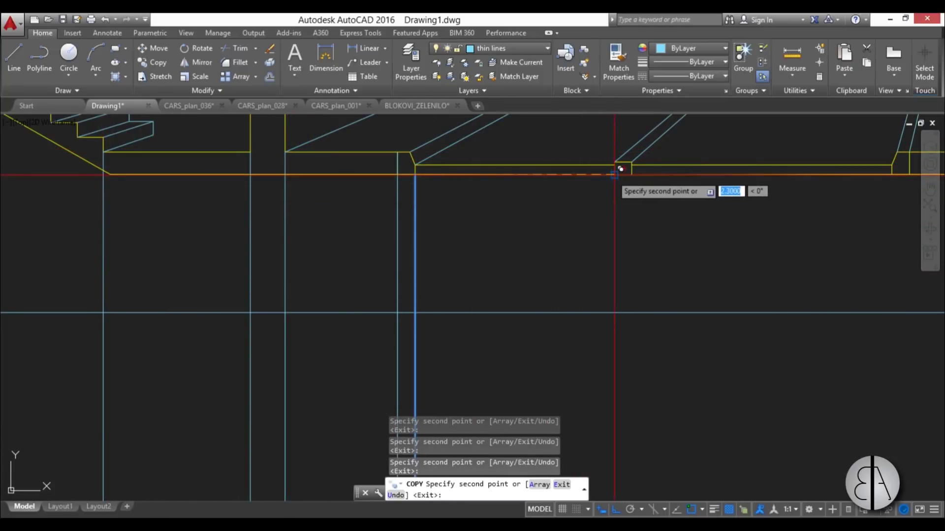
{"action": "middle_click_drag", "start_coordinate": [641, 187], "coordinate": [253, 198]}
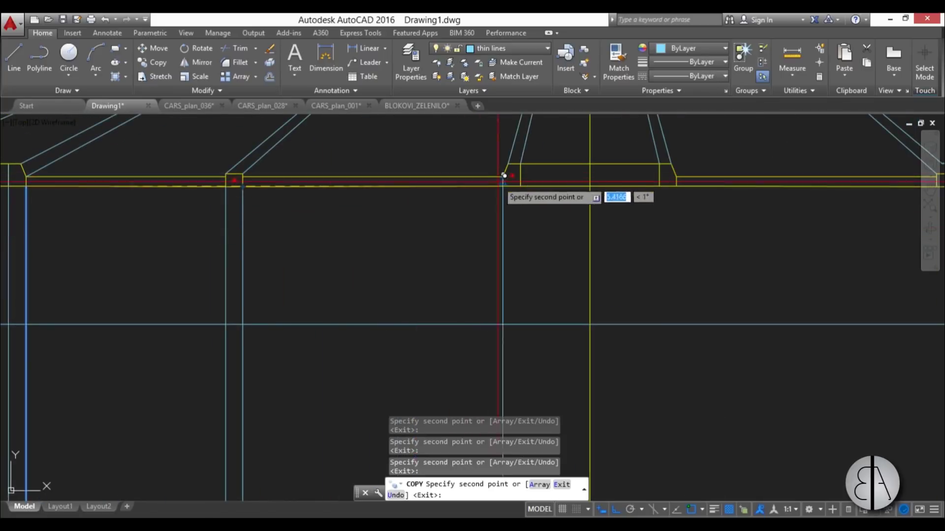
{"action": "scroll", "coordinate": [523, 179], "scroll_direction": "down", "scroll_amount": 5}
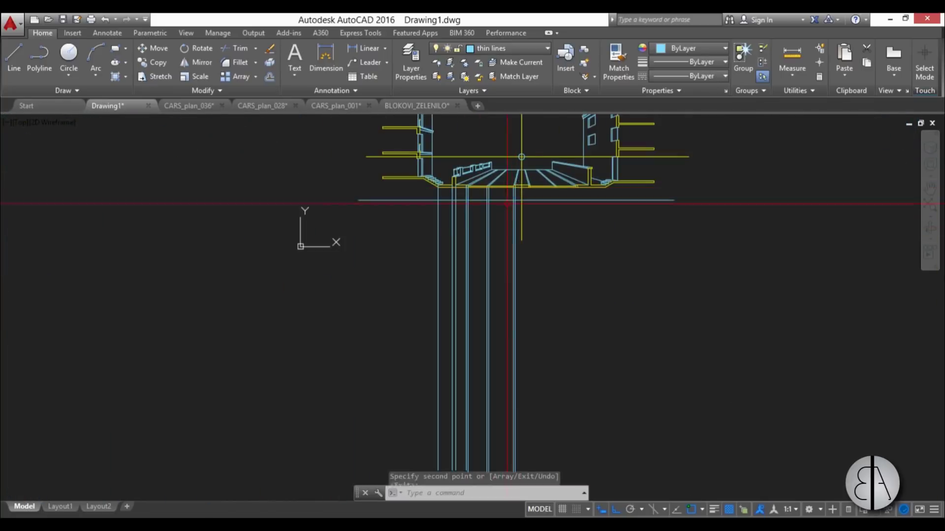
{"action": "key", "text": "Escape"}
{"action": "key", "text": "Escape"}
{"action": "middle_click_drag", "start_coordinate": [490, 234], "coordinate": [461, 271]}
{"action": "scroll", "coordinate": [465, 272], "scroll_direction": "up", "scroll_amount": 4}
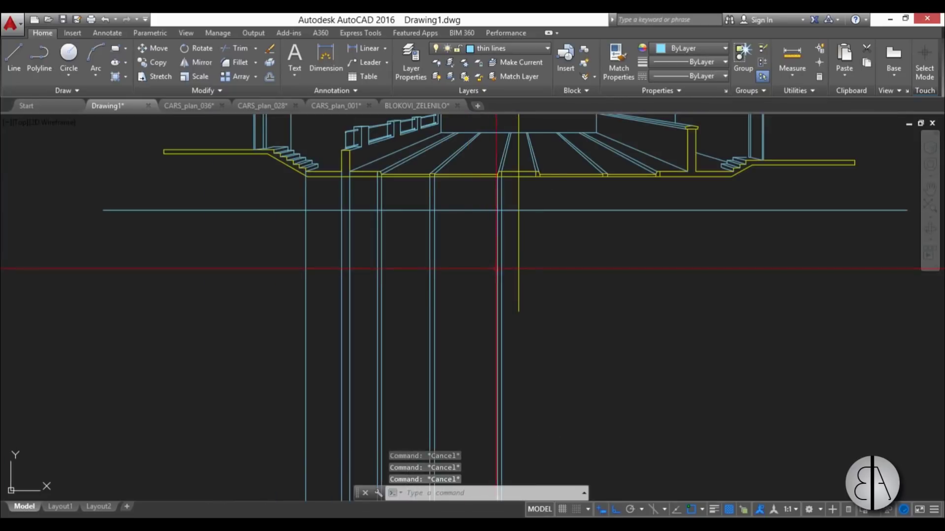
{"action": "left_click", "coordinate": [507, 265]}
{"action": "left_click", "coordinate": [289, 257]}
{"action": "type", "text": "mi"}
{"action": "key", "text": "Return"}
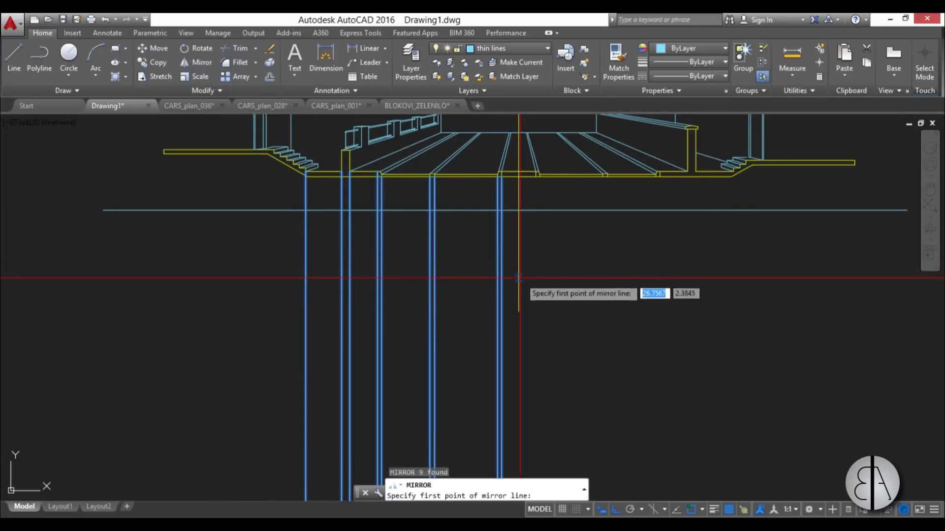
{"action": "left_click", "coordinate": [520, 278]}
{"action": "left_click", "coordinate": [519, 240]}
{"action": "key", "text": "Return"}
{"action": "scroll", "coordinate": [462, 237], "scroll_direction": "down", "scroll_amount": 6}
{"action": "mouse_move", "coordinate": [459, 238]}
{"action": "middle_mouse_down"}
{"action": "mouse_move", "coordinate": [371, 276]}
{"action": "mouse_move", "coordinate": [412, 296]}
{"action": "middle_mouse_up"}
{"action": "key", "text": "Escape"}
{"action": "key", "text": "Escape"}
{"action": "key", "text": "Escape"}
{"action": "scroll", "coordinate": [392, 263], "scroll_direction": "up", "scroll_amount": 6}
{"action": "mouse_move", "coordinate": [391, 263]}
{"action": "middle_mouse_down"}
{"action": "mouse_move", "coordinate": [381, 222]}
{"action": "mouse_move", "coordinate": [413, 251]}
{"action": "middle_mouse_up"}
{"action": "scroll", "coordinate": [422, 260], "scroll_direction": "down", "scroll_amount": 2}
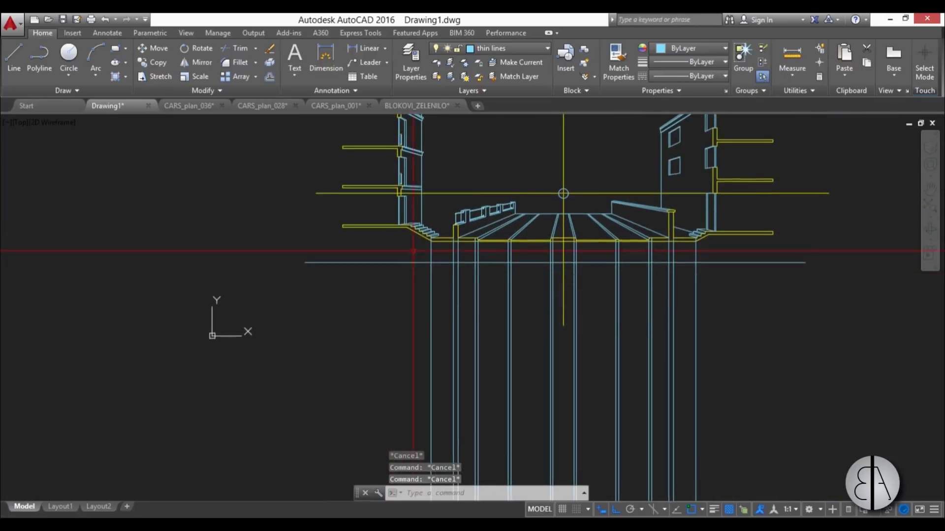
{"action": "scroll", "coordinate": [411, 243], "scroll_direction": "up", "scroll_amount": 3}
{"action": "key", "text": "Return"}
{"action": "scroll", "coordinate": [370, 192], "scroll_direction": "up", "scroll_amount": 2}
{"action": "key", "text": "Escape"}
{"action": "key", "text": "Escape"}
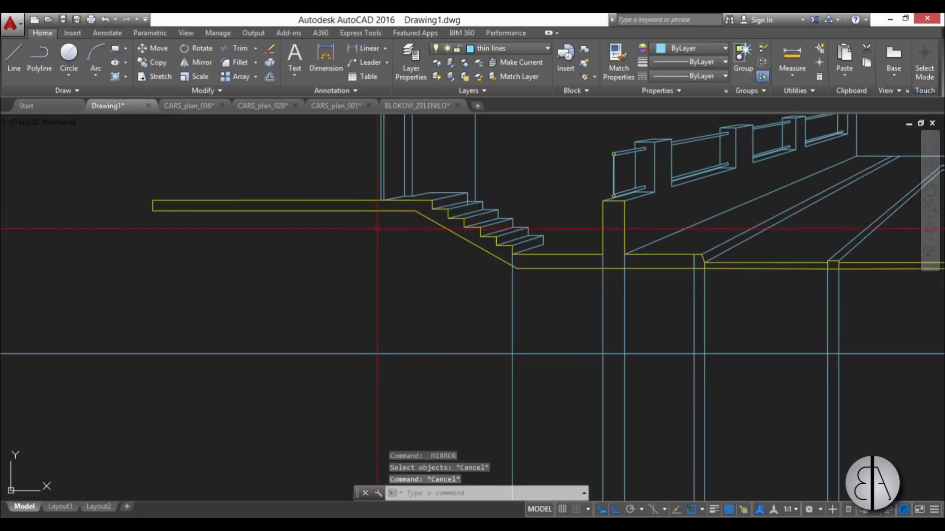
{"action": "type", "text": "l"}
{"action": "key", "text": "Return"}
{"action": "left_click", "coordinate": [392, 200]}
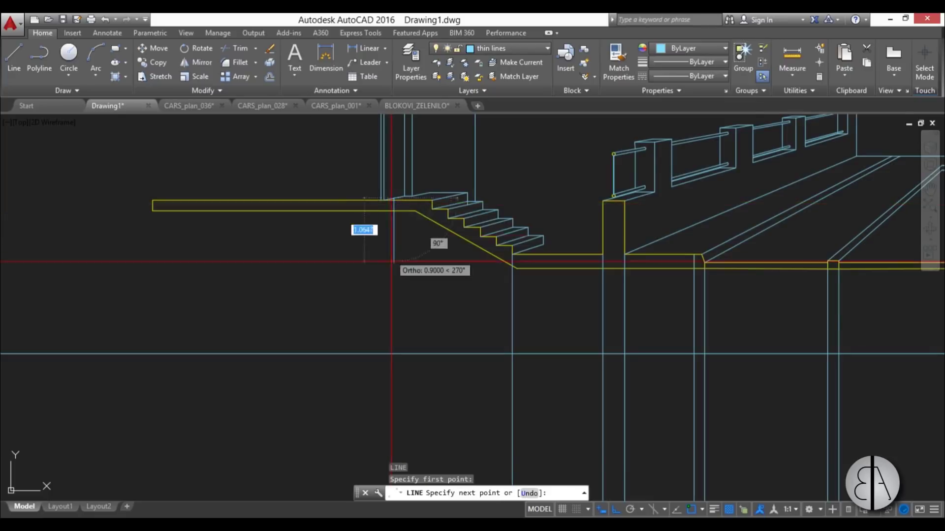
{"action": "scroll", "coordinate": [401, 261], "scroll_direction": "down", "scroll_amount": 4}
{"action": "scroll", "coordinate": [411, 211], "scroll_direction": "up", "scroll_amount": 6}
{"action": "key", "text": "Escape"}
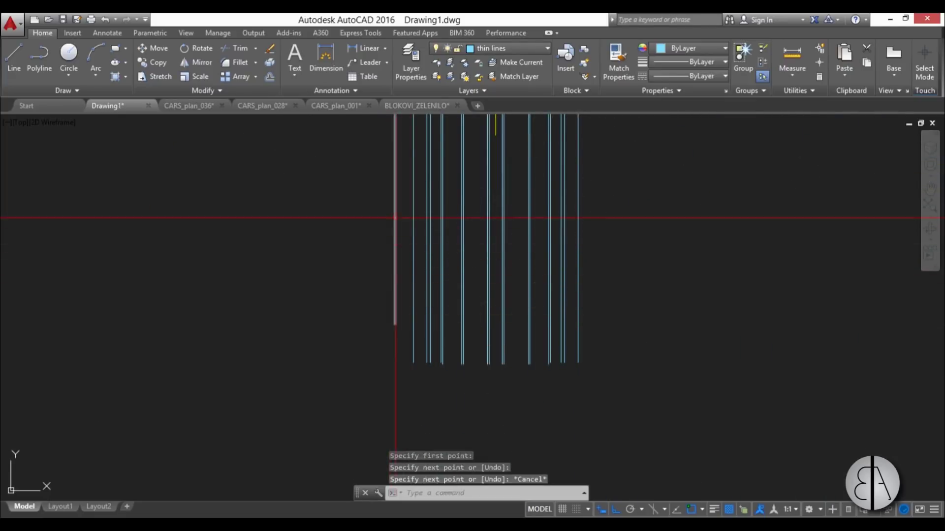
{"action": "scroll", "coordinate": [392, 219], "scroll_direction": "down", "scroll_amount": 3}
{"action": "scroll", "coordinate": [492, 207], "scroll_direction": "up", "scroll_amount": 5}
{"action": "key", "text": "Return"}
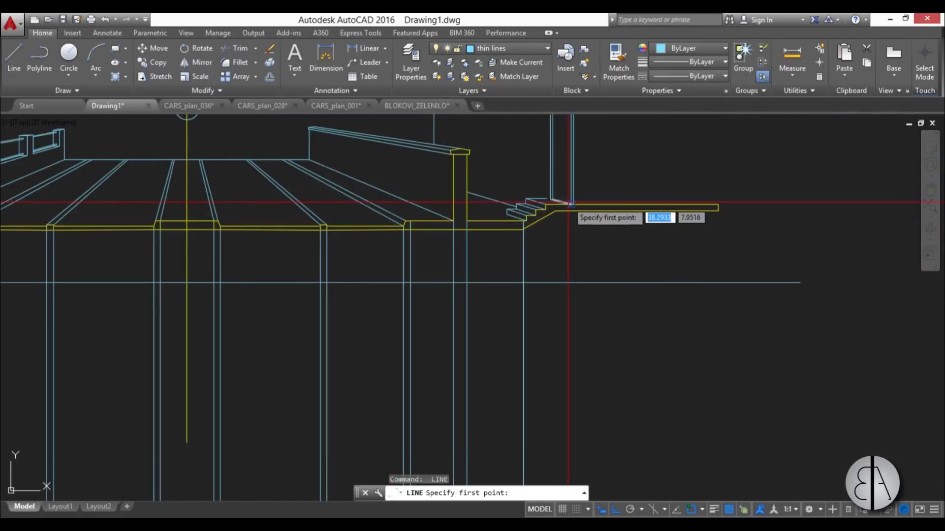
{"action": "scroll", "coordinate": [561, 276], "scroll_direction": "down", "scroll_amount": 5}
{"action": "key", "text": "Escape"}
{"action": "key", "text": "Escape"}
{"action": "key", "text": "Escape"}
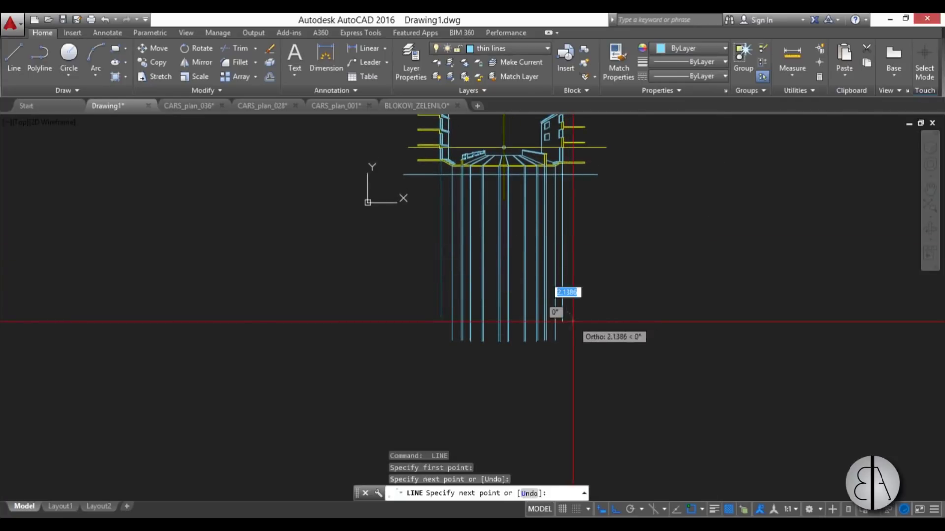
{"action": "key", "text": "Escape"}
{"action": "scroll", "coordinate": [497, 168], "scroll_direction": "up", "scroll_amount": 4}
{"action": "mouse_move", "coordinate": [497, 188]}
{"action": "middle_mouse_down"}
{"action": "mouse_move", "coordinate": [463, 217]}
{"action": "mouse_move", "coordinate": [394, 249]}
{"action": "mouse_move", "coordinate": [408, 231]}
{"action": "middle_mouse_up"}
{"action": "scroll", "coordinate": [387, 231], "scroll_direction": "up", "scroll_amount": 4}
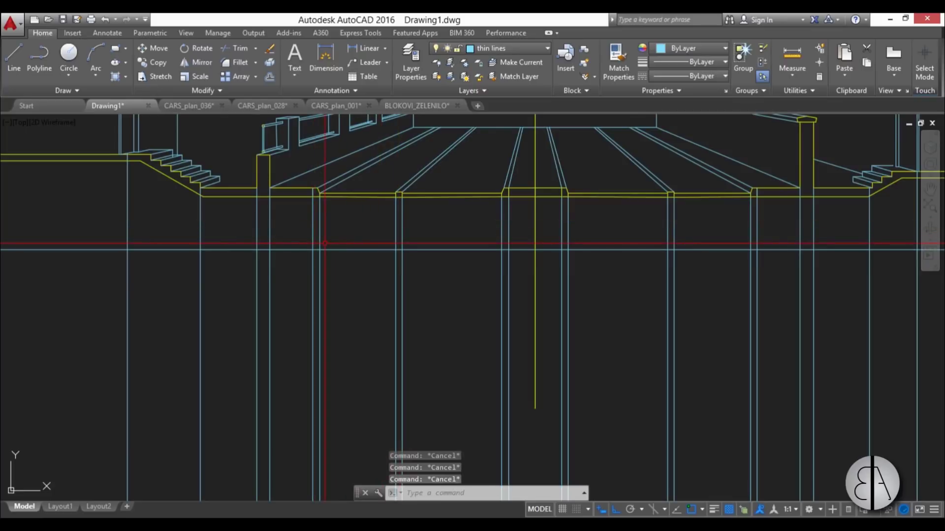
Try picking cutting edges near the stairs and street edge, then cancel the trim
{"action": "type", "text": "l"}
{"action": "key", "text": "Return"}
{"action": "key", "text": "Escape"}
{"action": "scroll", "coordinate": [295, 232], "scroll_direction": "up", "scroll_amount": 3}
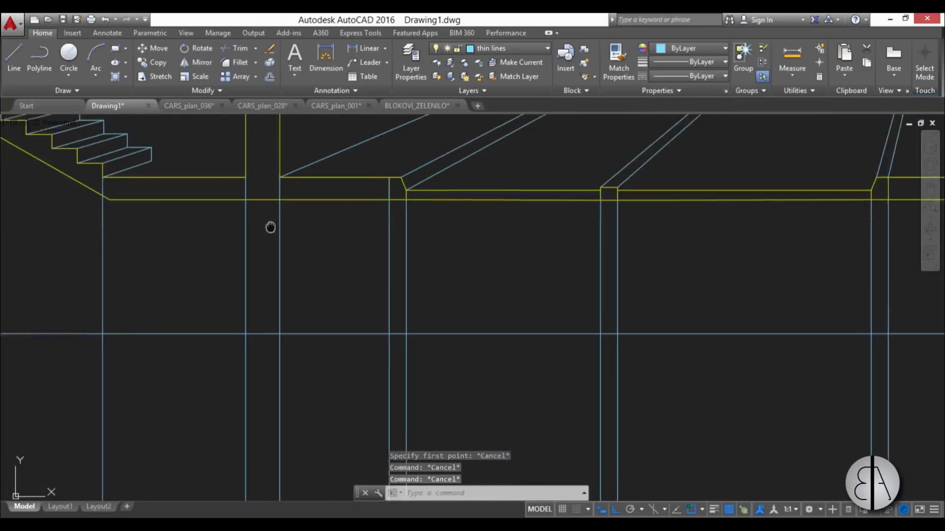
{"action": "key", "text": "Escape"}
{"action": "middle_click_drag", "start_coordinate": [466, 285], "coordinate": [464, 262]}
{"action": "type", "text": "tr"}
{"action": "key", "text": "Return"}
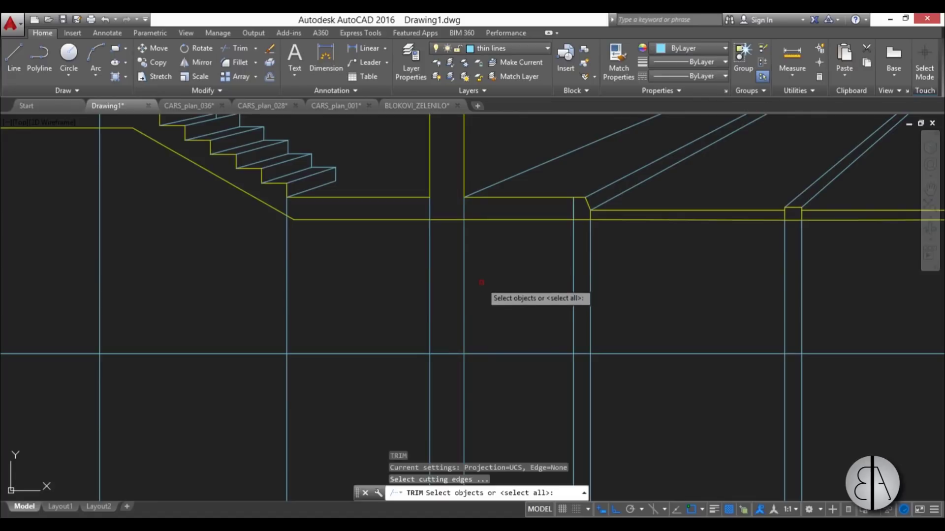
{"action": "left_click", "coordinate": [518, 313]}
{"action": "left_click", "coordinate": [388, 290]}
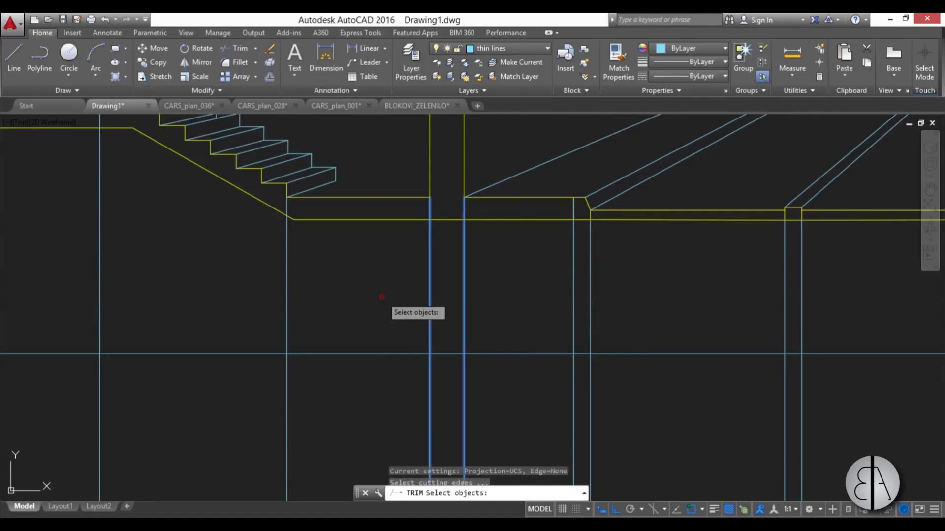
{"action": "key", "text": "Escape"}
{"action": "key", "text": "Escape"}
Trim two vertical lines below the slab, then undo it to restore them
{"action": "type", "text": "tr"}
{"action": "key", "text": "Return"}
{"action": "key", "text": "Return"}
{"action": "scroll", "coordinate": [392, 300], "scroll_direction": "down", "scroll_amount": 5}
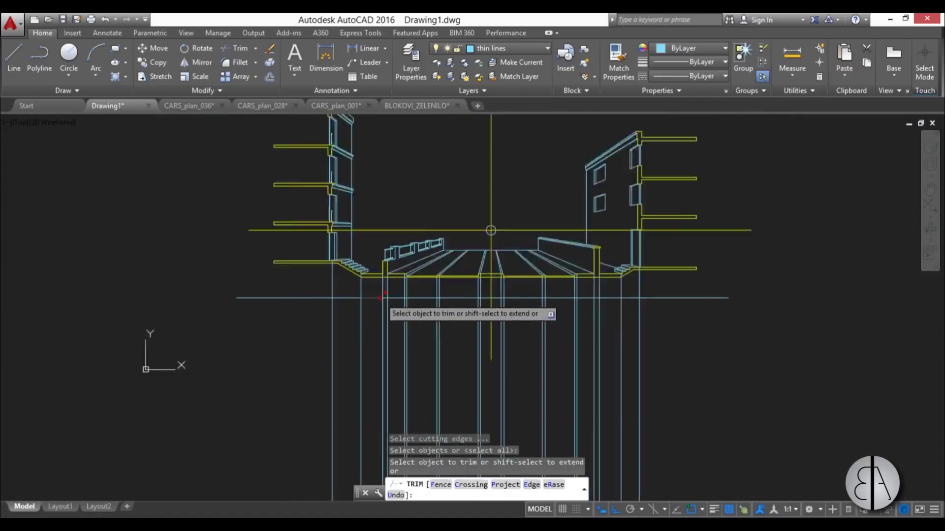
{"action": "scroll", "coordinate": [393, 296], "scroll_direction": "up", "scroll_amount": 3}
{"action": "left_click", "coordinate": [402, 281]}
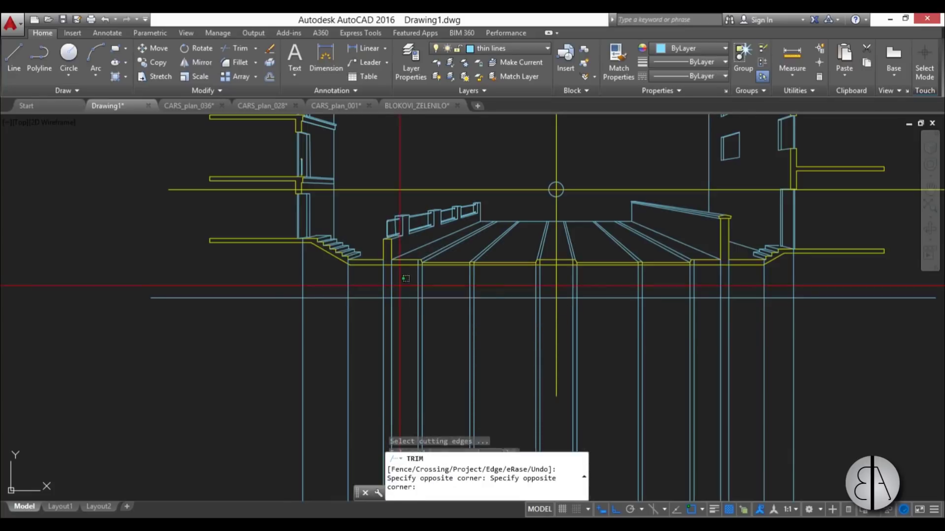
{"action": "left_click", "coordinate": [368, 281]}
{"action": "scroll", "coordinate": [383, 268], "scroll_direction": "up", "scroll_amount": 5}
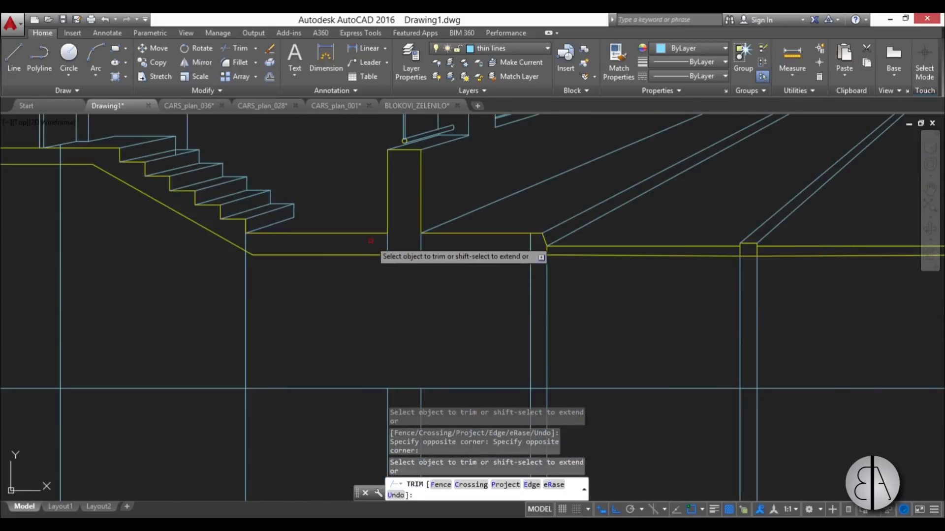
{"action": "left_click", "coordinate": [105, 20]}
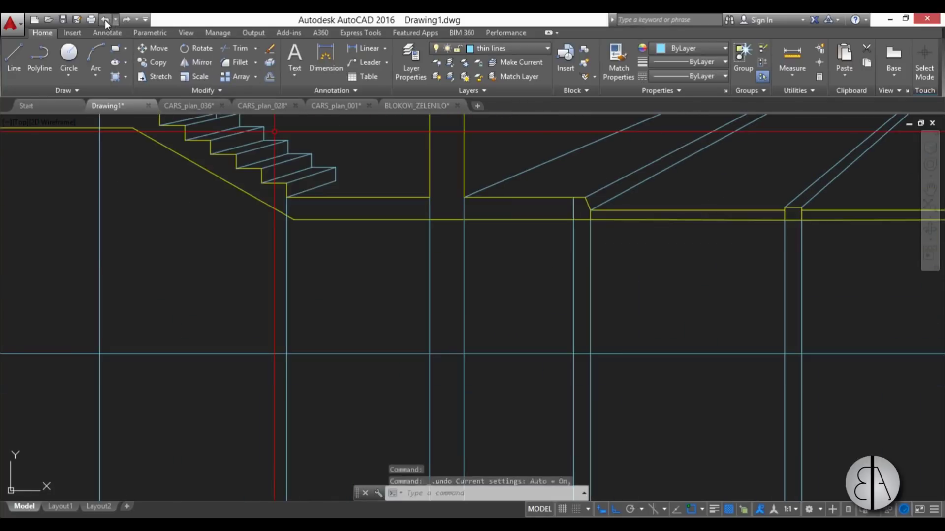
{"action": "scroll", "coordinate": [360, 326], "scroll_direction": "down", "scroll_amount": 3}
{"action": "key", "text": "Escape"}
{"action": "key", "text": "Escape"}
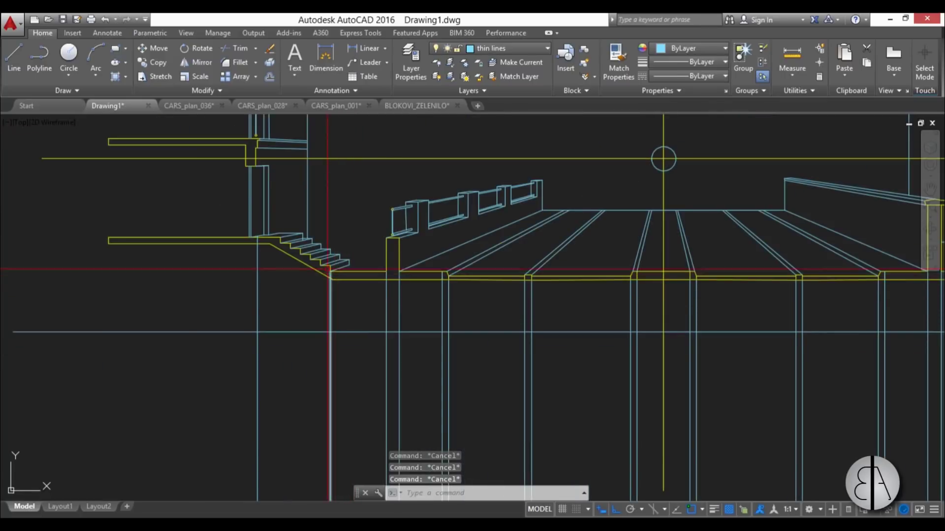
{"action": "middle_click_drag", "start_coordinate": [378, 289], "coordinate": [350, 267]}
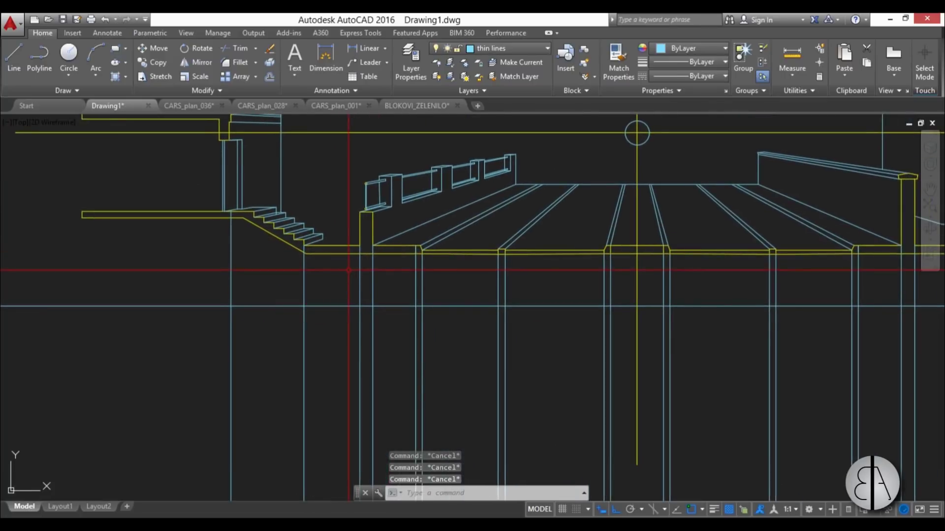
Grip-stretch the slanted line's right endpoint so the line becomes horizontal
{"action": "type", "text": "l"}
{"action": "key", "text": "Return"}
{"action": "left_click", "coordinate": [211, 299]}
{"action": "scroll", "coordinate": [247, 293], "scroll_direction": "down", "scroll_amount": 4}
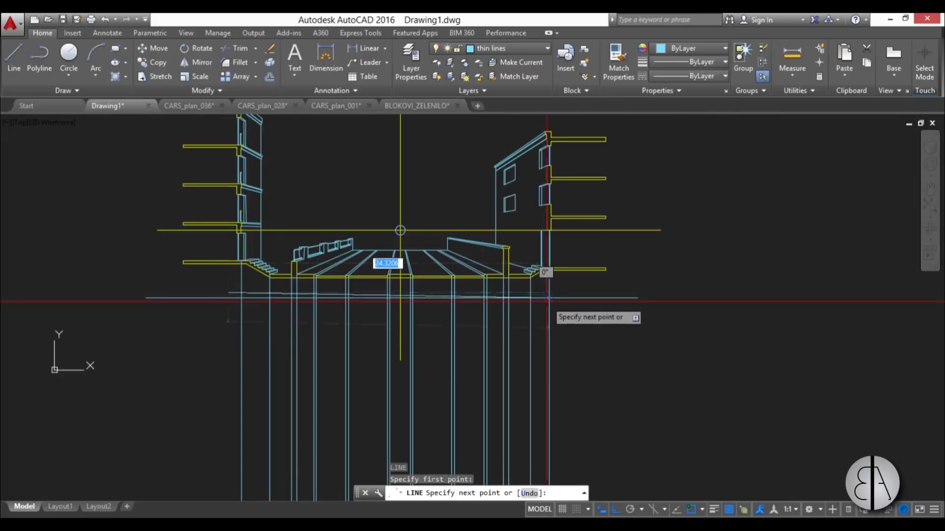
{"action": "key", "text": "Escape"}
{"action": "key", "text": "Escape"}
{"action": "key", "text": "Escape"}
{"action": "type", "text": "tr"}
{"action": "key", "text": "Return"}
{"action": "key", "text": "Return"}
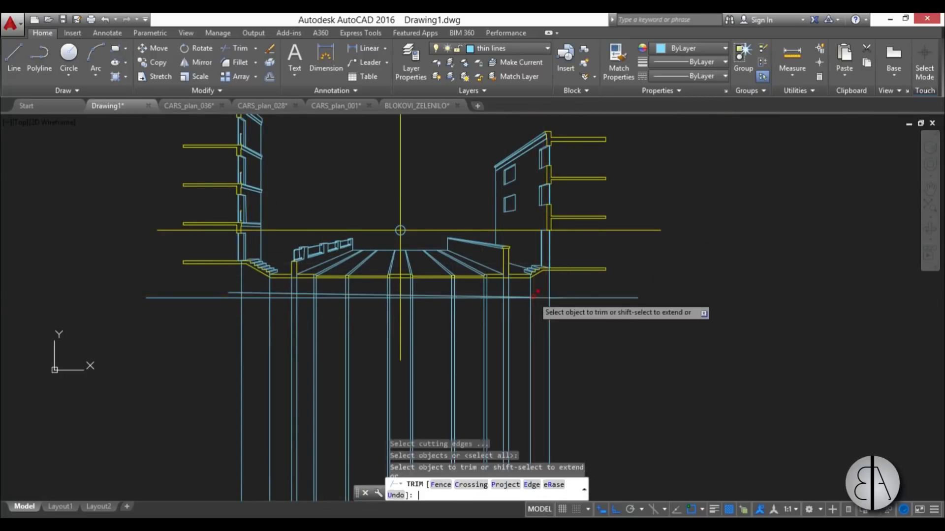
{"action": "scroll", "coordinate": [603, 307], "scroll_direction": "up", "scroll_amount": 5}
{"action": "key", "text": "Escape"}
{"action": "key", "text": "Escape"}
{"action": "left_click", "coordinate": [707, 307]}
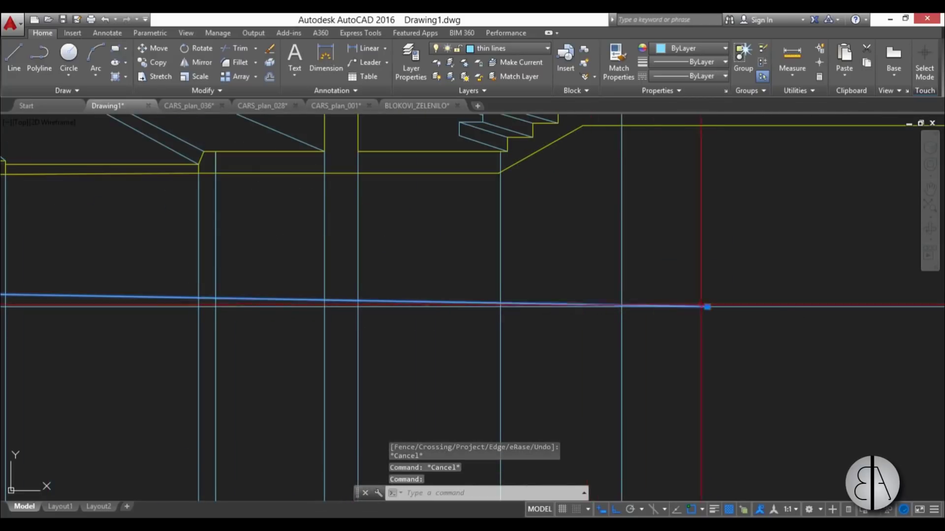
{"action": "left_click", "coordinate": [708, 307]}
{"action": "left_click", "coordinate": [708, 271]}
{"action": "key", "text": "Escape"}
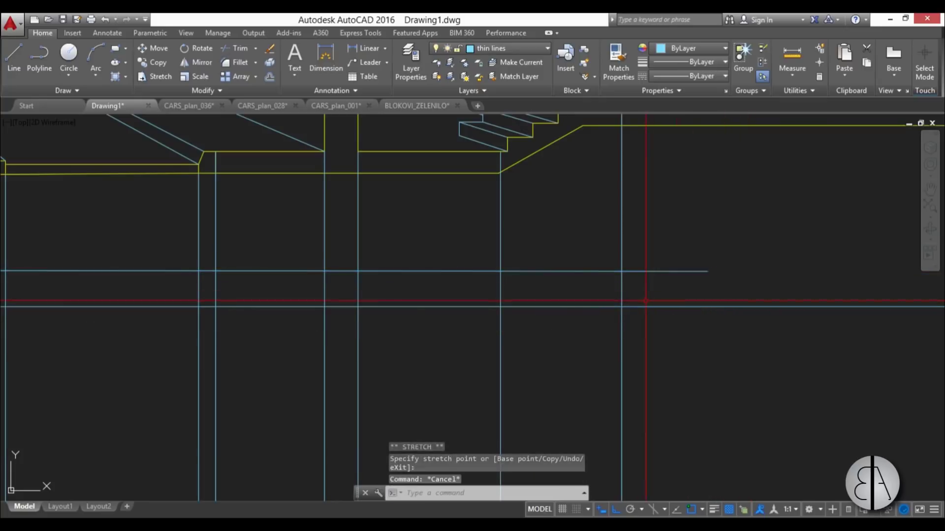
Trim away the vertical lines between the two horizontal lines with a crossing window
{"action": "type", "text": "tr"}
{"action": "key", "text": "Return"}
{"action": "key", "text": "Return"}
{"action": "left_click", "coordinate": [654, 298]}
{"action": "scroll", "coordinate": [655, 298], "scroll_direction": "down", "scroll_amount": 5}
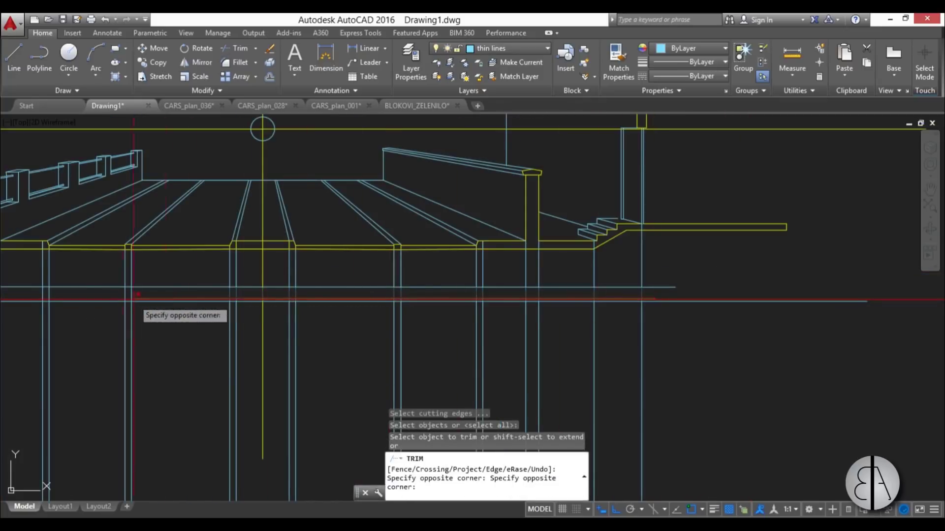
{"action": "scroll", "coordinate": [138, 294], "scroll_direction": "down", "scroll_amount": 3}
{"action": "left_click", "coordinate": [212, 301]}
{"action": "key", "text": "Escape"}
{"action": "key", "text": "Escape"}
{"action": "key", "text": "Escape"}
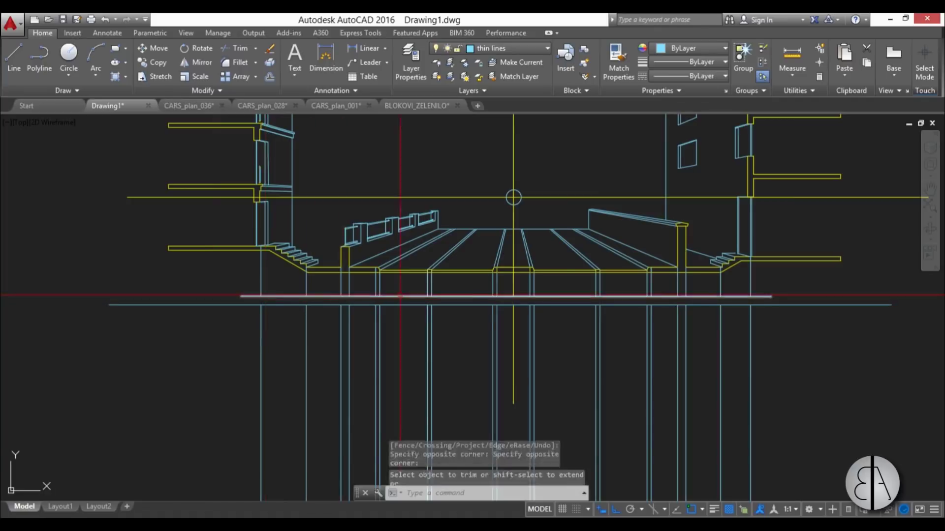
Delete the short vertical lines under the section and the leftover circle and guides
{"action": "left_click", "coordinate": [780, 286]}
{"action": "left_click", "coordinate": [219, 288]}
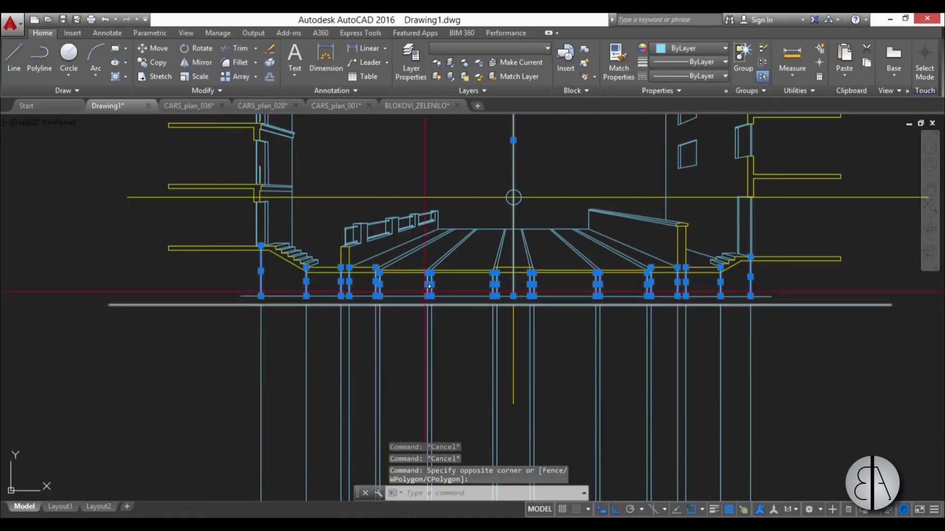
{"action": "key", "text": "Escape"}
{"action": "scroll", "coordinate": [611, 198], "scroll_direction": "up", "scroll_amount": 3}
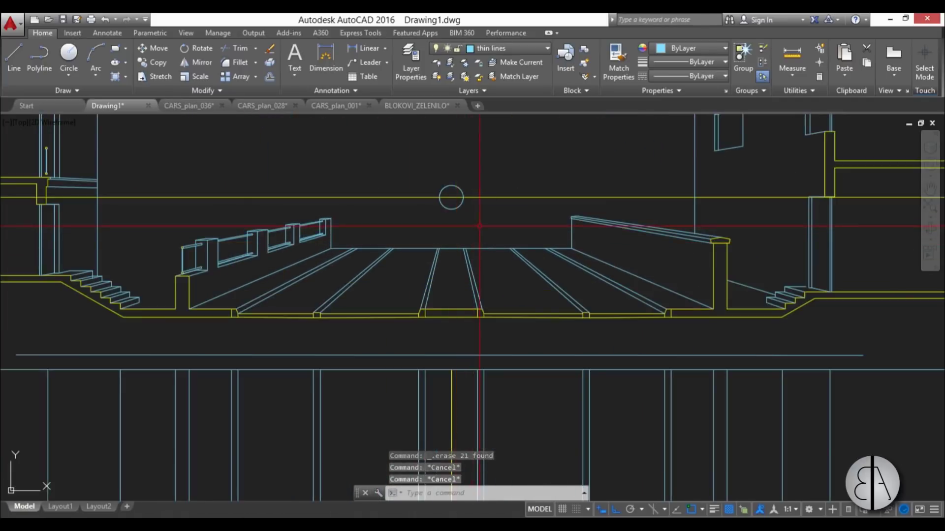
{"action": "left_click", "coordinate": [462, 198]}
{"action": "key", "text": "Delete"}
Remove the yellow vertical centre line and pan down toward the plan lines
{"action": "scroll", "coordinate": [391, 186], "scroll_direction": "down", "scroll_amount": 3}
{"action": "scroll", "coordinate": [426, 261], "scroll_direction": "up", "scroll_amount": 3}
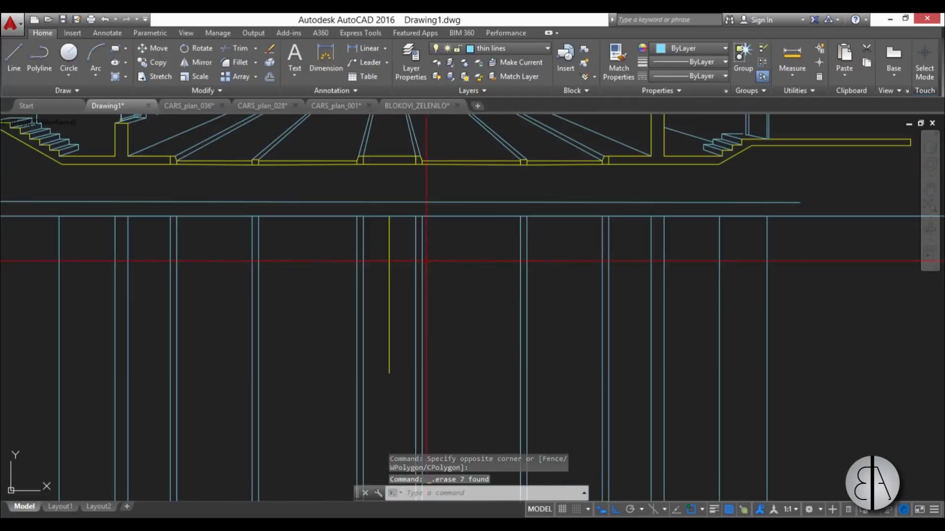
{"action": "left_click", "coordinate": [388, 242]}
{"action": "scroll", "coordinate": [416, 243], "scroll_direction": "down", "scroll_amount": 2}
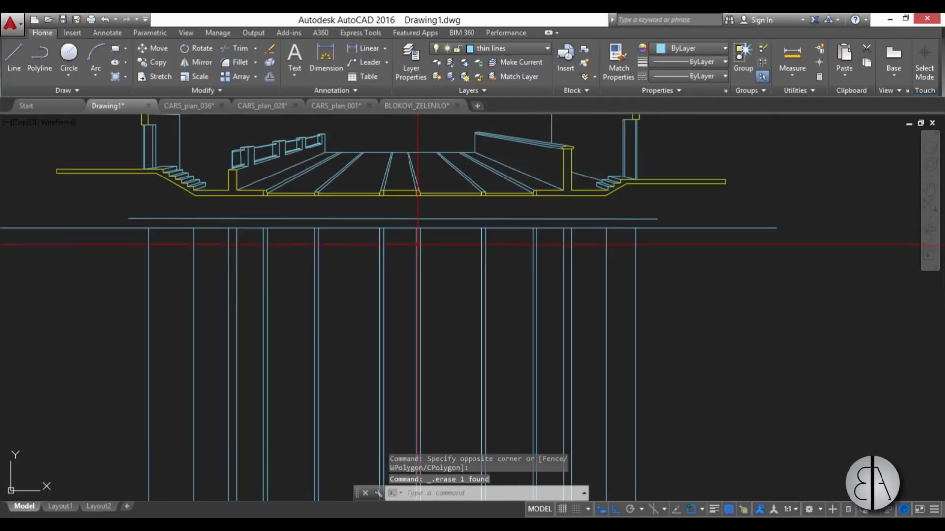
{"action": "key", "text": "Escape"}
{"action": "key", "text": "Escape"}
{"action": "key", "text": "Escape"}
{"action": "scroll", "coordinate": [414, 264], "scroll_direction": "down", "scroll_amount": 4}
{"action": "middle_click_drag", "start_coordinate": [412, 260], "coordinate": [407, 219]}
{"action": "scroll", "coordinate": [405, 213], "scroll_direction": "up", "scroll_amount": 2}
{"action": "middle_click_drag", "start_coordinate": [375, 257], "coordinate": [375, 264]}
Draw a horizontal line between two vertical plan lines at the median end
{"action": "scroll", "coordinate": [375, 264], "scroll_direction": "up", "scroll_amount": 4}
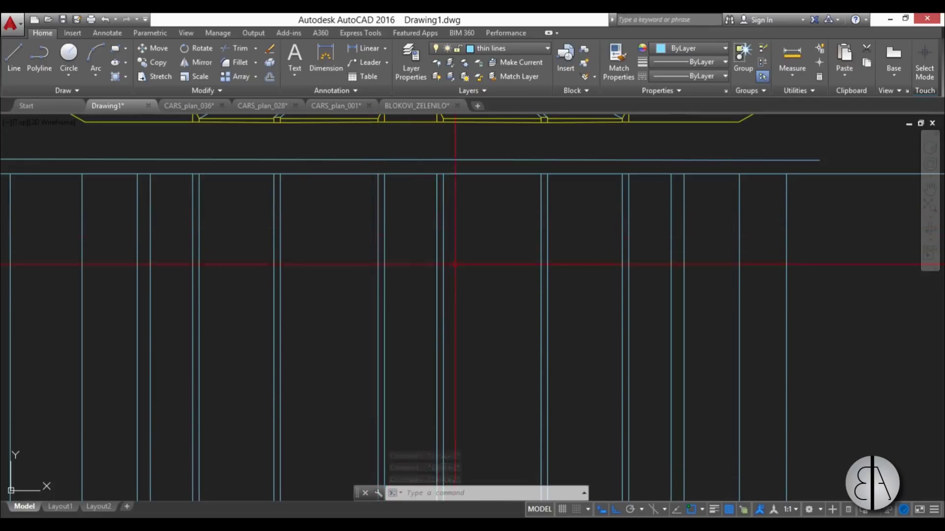
{"action": "scroll", "coordinate": [413, 200], "scroll_direction": "down", "scroll_amount": 4}
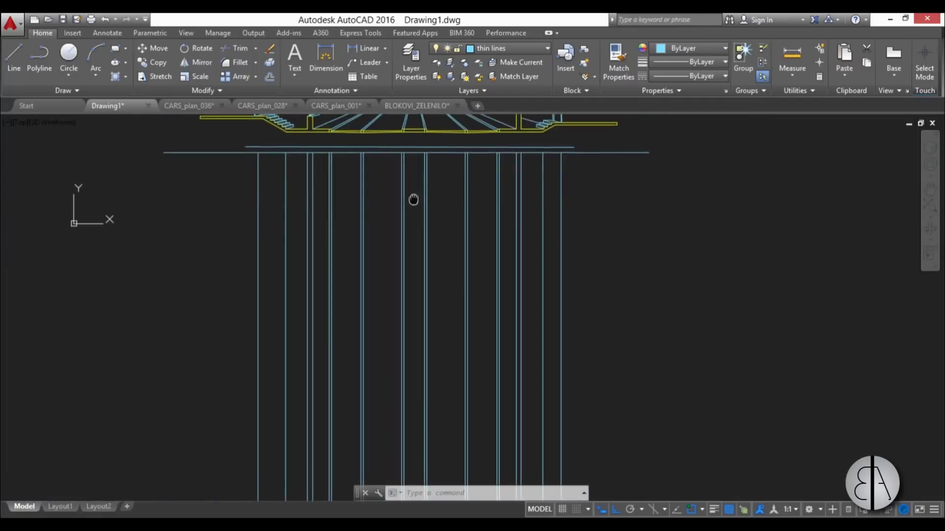
{"action": "scroll", "coordinate": [408, 291], "scroll_direction": "up", "scroll_amount": 6}
{"action": "scroll", "coordinate": [430, 324], "scroll_direction": "up", "scroll_amount": 3}
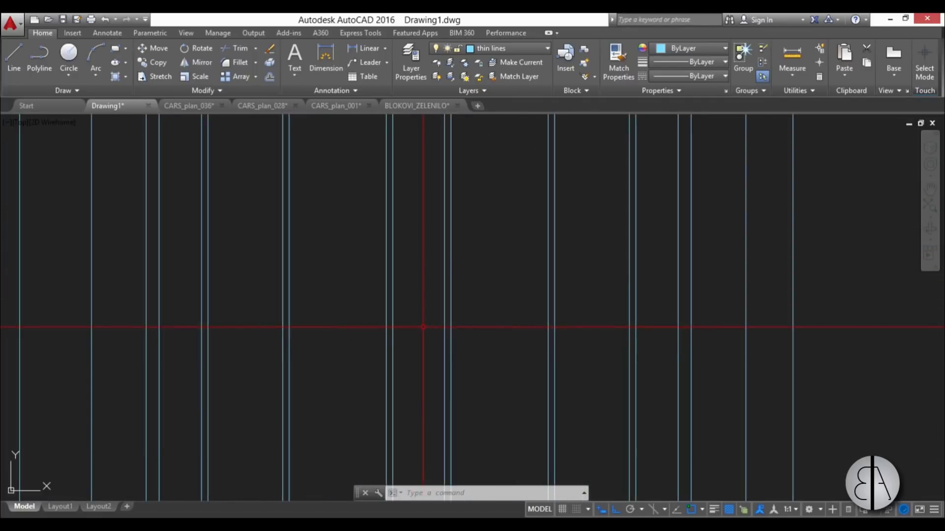
{"action": "type", "text": "l"}
{"action": "key", "text": "Return"}
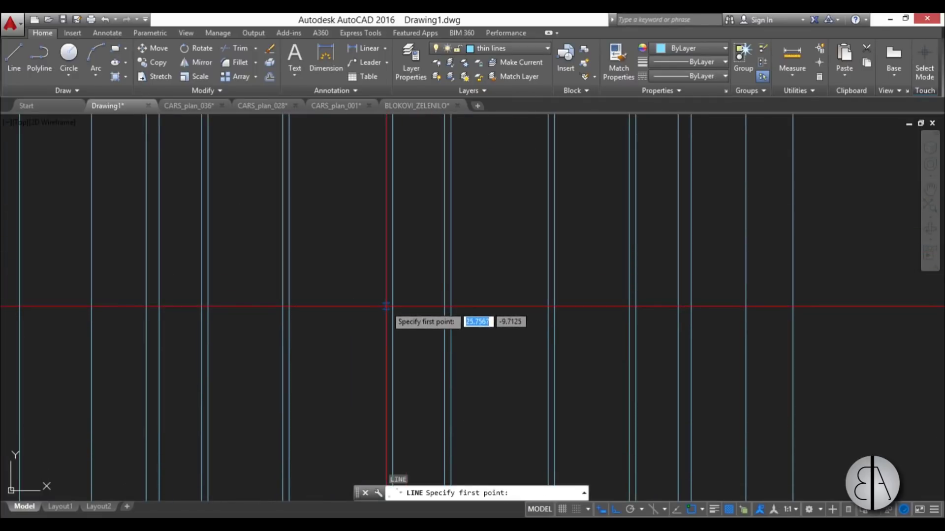
{"action": "left_click", "coordinate": [386, 305]}
{"action": "left_click", "coordinate": [450, 306]}
{"action": "key", "text": "Escape"}
{"action": "key", "text": "Escape"}
Draw concentric circles of radius 0.8 and 1 at the new line's midpoint
{"action": "scroll", "coordinate": [450, 306], "scroll_direction": "up", "scroll_amount": 4}
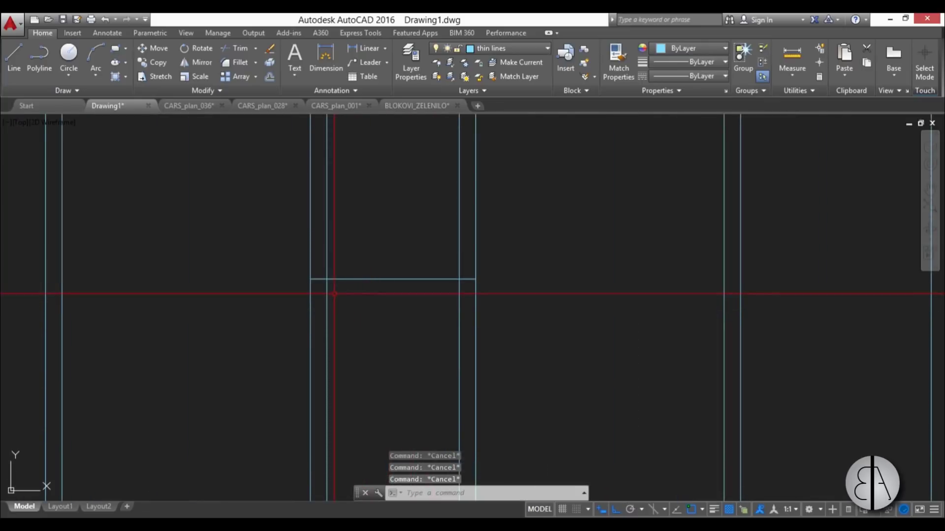
{"action": "type", "text": "c"}
{"action": "key", "text": "Return"}
{"action": "left_click", "coordinate": [392, 279]}
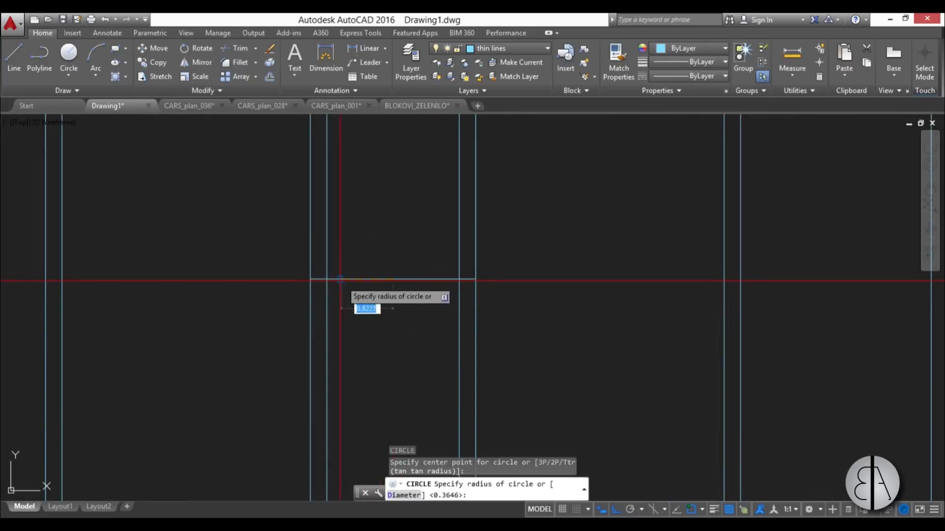
{"action": "type", "text": ".8"}
{"action": "key", "text": "Return"}
{"action": "key", "text": "Return"}
{"action": "left_click", "coordinate": [393, 279]}
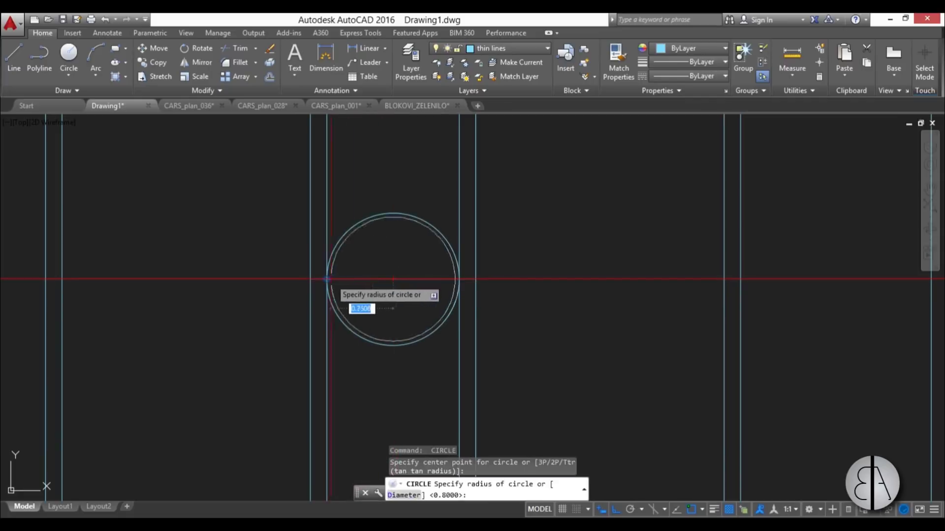
{"action": "left_click", "coordinate": [310, 279]}
{"action": "key", "text": "Escape"}
{"action": "key", "text": "Escape"}
{"action": "key", "text": "Escape"}
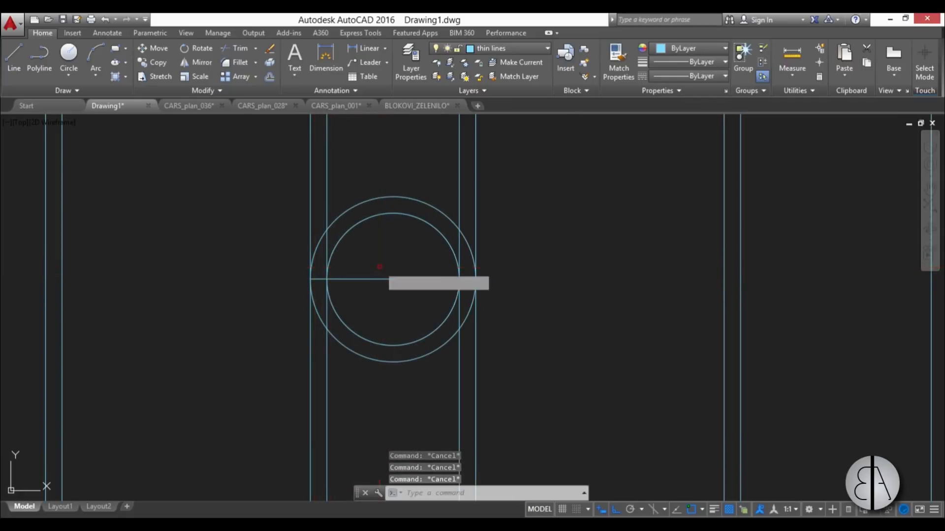
Draw a horizontal line across the bottom of the concentric circles
{"action": "key", "text": "Return"}
{"action": "scroll", "coordinate": [340, 256], "scroll_direction": "up", "scroll_amount": 4}
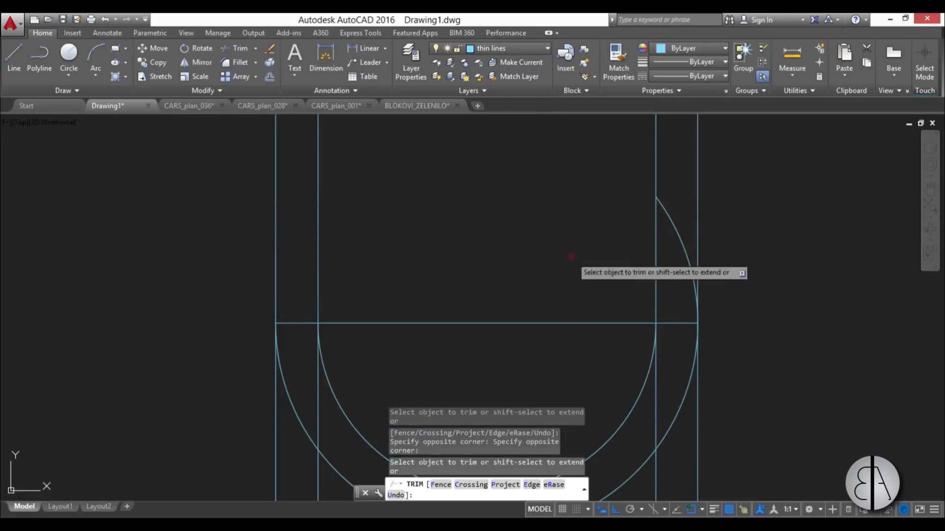
{"action": "scroll", "coordinate": [548, 274], "scroll_direction": "down", "scroll_amount": 5}
{"action": "key", "text": "Escape"}
{"action": "key", "text": "Escape"}
{"action": "key", "text": "Escape"}
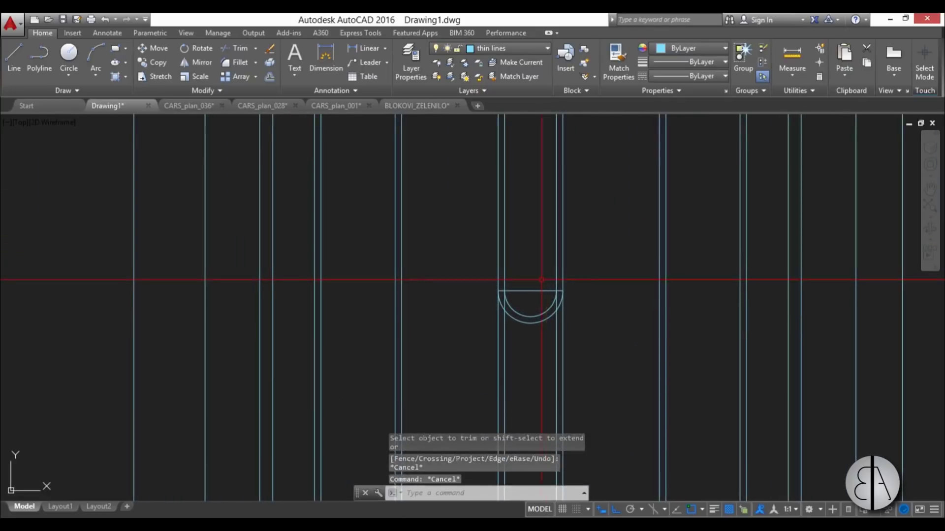
{"action": "scroll", "coordinate": [411, 352], "scroll_direction": "down", "scroll_amount": 4}
{"action": "scroll", "coordinate": [411, 351], "scroll_direction": "up", "scroll_amount": 2}
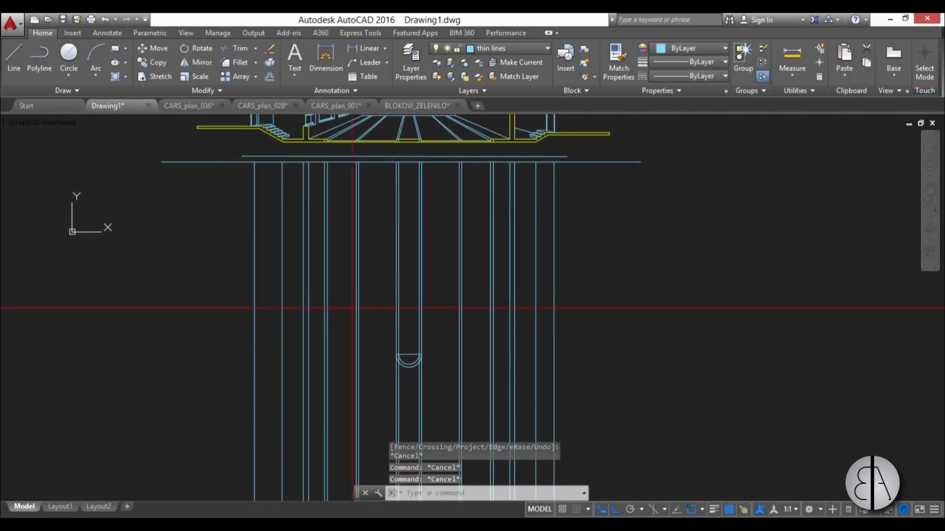
{"action": "left_click", "coordinate": [165, 367]}
{"action": "left_click", "coordinate": [672, 367]}
{"action": "scroll", "coordinate": [425, 406], "scroll_direction": "up", "scroll_amount": 2}
Trim away the two unwanted spans of the circles at the median end
{"action": "type", "text": "tr"}
{"action": "left_click", "coordinate": [382, 342]}
{"action": "left_click", "coordinate": [485, 342]}
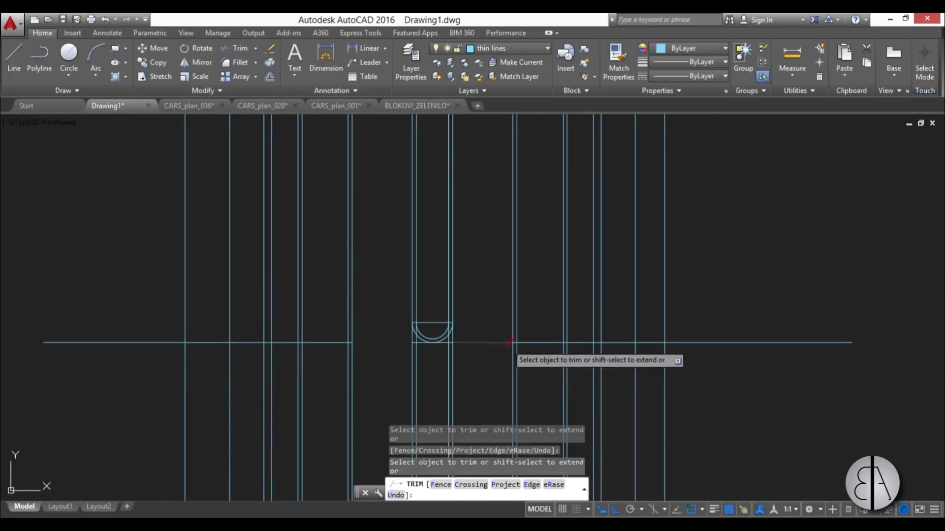
{"action": "scroll", "coordinate": [513, 342], "scroll_direction": "down", "scroll_amount": 2}
Round both opposite street corners with radius-3 fillets
{"action": "type", "text": "f"}
{"action": "left_click", "coordinate": [459, 367]}
{"action": "left_click", "coordinate": [447, 323]}
{"action": "scroll", "coordinate": [453, 369], "scroll_direction": "up", "scroll_amount": 2}
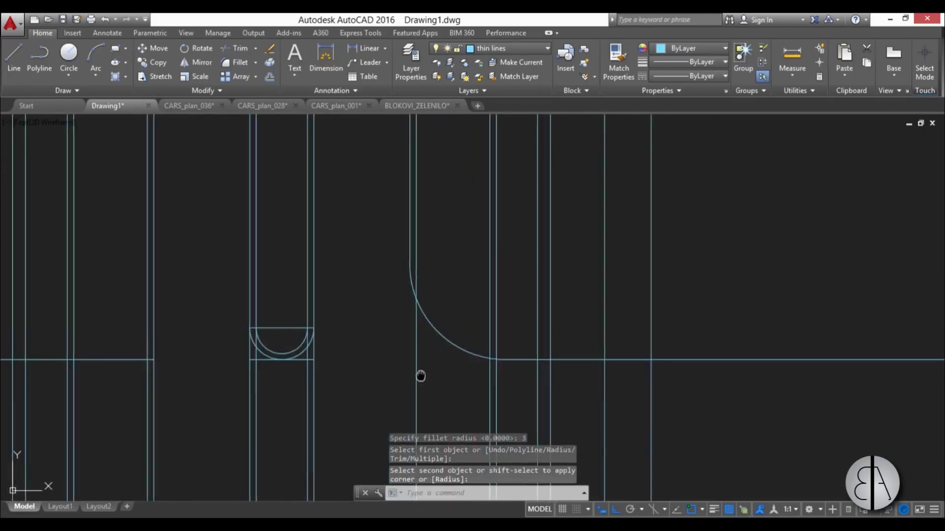
{"action": "key", "text": "space"}
{"action": "left_click", "coordinate": [388, 342]}
{"action": "left_click", "coordinate": [404, 296]}
{"action": "scroll", "coordinate": [405, 266], "scroll_direction": "up", "scroll_amount": 2}
Join both side lines sharply to the median line with radius-0 fillets
{"action": "type", "text": "o"}
{"action": "scroll", "coordinate": [414, 354], "scroll_direction": "down", "scroll_amount": 4}
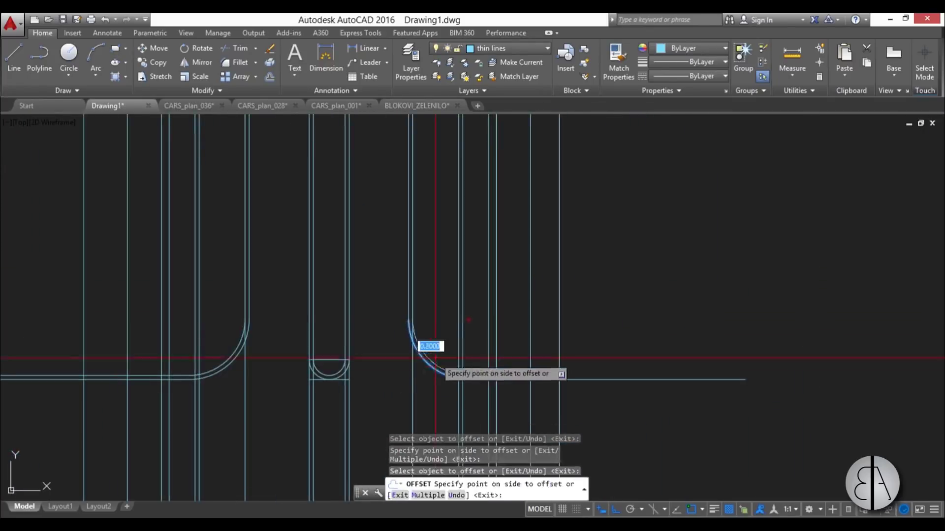
{"action": "key", "text": "Escape"}
{"action": "key", "text": "Escape"}
{"action": "key", "text": "Escape"}
{"action": "type", "text": "0"}
{"action": "left_click", "coordinate": [374, 349]}
{"action": "left_click", "coordinate": [384, 300]}
{"action": "key", "text": "space"}
{"action": "left_click", "coordinate": [560, 348]}
{"action": "left_click", "coordinate": [550, 300]}
{"action": "left_click", "coordinate": [477, 378]}
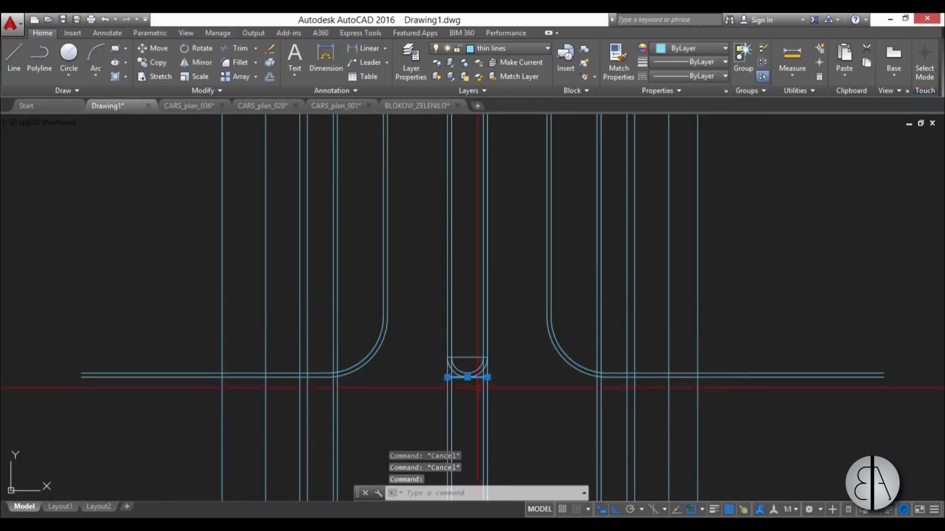
{"action": "scroll", "coordinate": [475, 364], "scroll_direction": "up", "scroll_amount": 4}
{"action": "key", "text": "Escape"}
{"action": "key", "text": "Escape"}
Erase the old median line and draw a new line across the median
{"action": "scroll", "coordinate": [396, 345], "scroll_direction": "down", "scroll_amount": 2}
{"action": "left_click", "coordinate": [400, 353]}
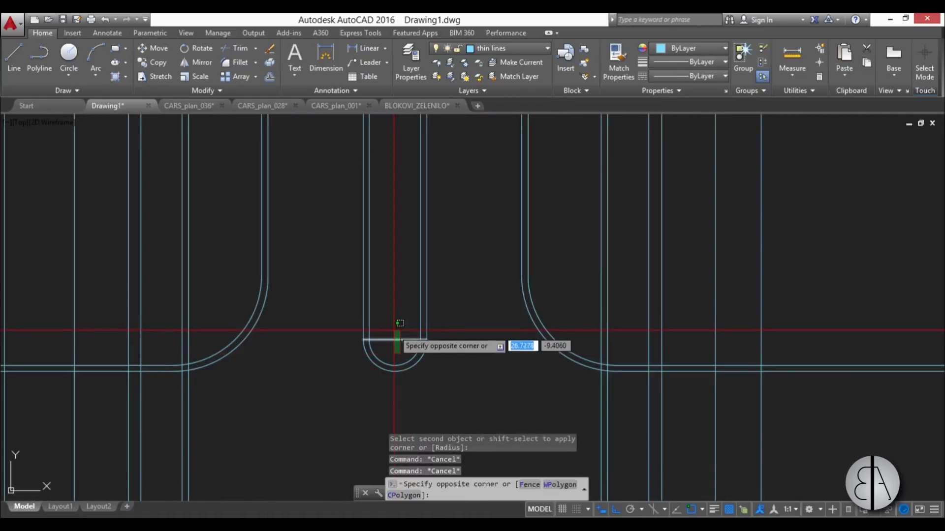
{"action": "key", "text": "Escape"}
{"action": "key", "text": "space"}
{"action": "left_click", "coordinate": [268, 276]}
{"action": "left_click", "coordinate": [427, 277]}
Trim the new median line's excess segments back to the curbs
{"action": "type", "text": "tr"}
{"action": "left_click", "coordinate": [386, 340]}
{"action": "key", "text": "Delete"}
{"action": "scroll", "coordinate": [399, 211], "scroll_direction": "up", "scroll_amount": 3}
{"action": "left_click", "coordinate": [366, 316]}
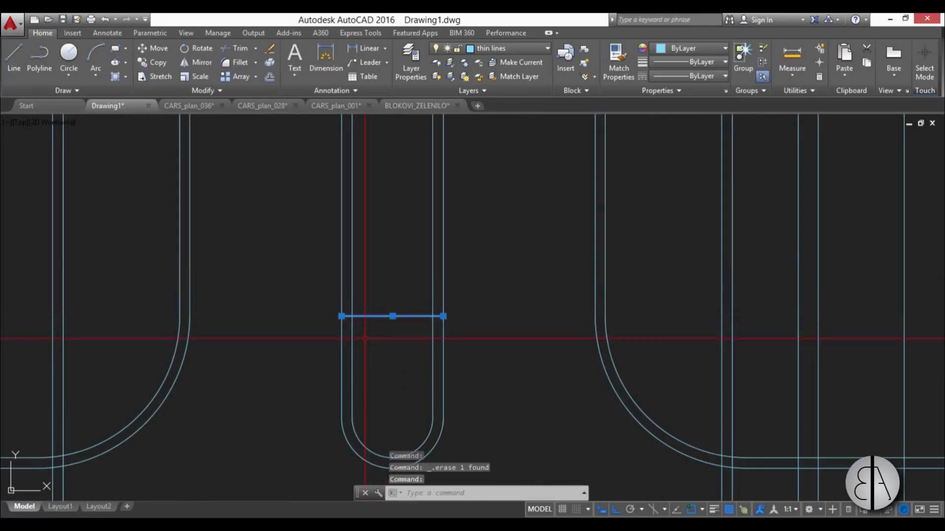
{"action": "key", "text": "Escape"}
Trim both corners of the copied line and copy the median's top line
{"action": "type", "text": "tr"}
{"action": "scroll", "coordinate": [363, 327], "scroll_direction": "up", "scroll_amount": 2}
{"action": "left_click", "coordinate": [335, 323]}
{"action": "left_click", "coordinate": [482, 322]}
{"action": "scroll", "coordinate": [365, 275], "scroll_direction": "down", "scroll_amount": 6}
{"action": "left_click", "coordinate": [379, 361]}
{"action": "type", "text": "c"}
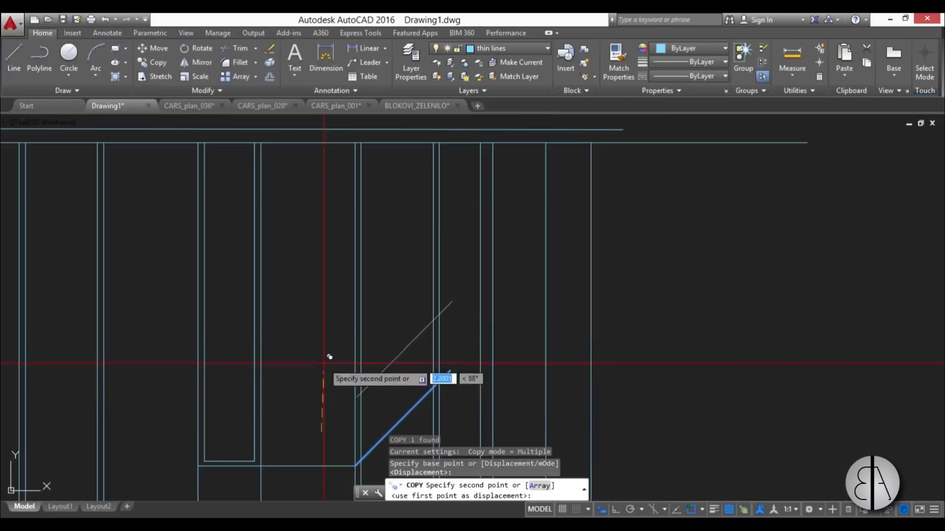
With Ortho on, pan along the sidewalk and select the entrance lines for the step details
{"action": "key", "text": "F8"}
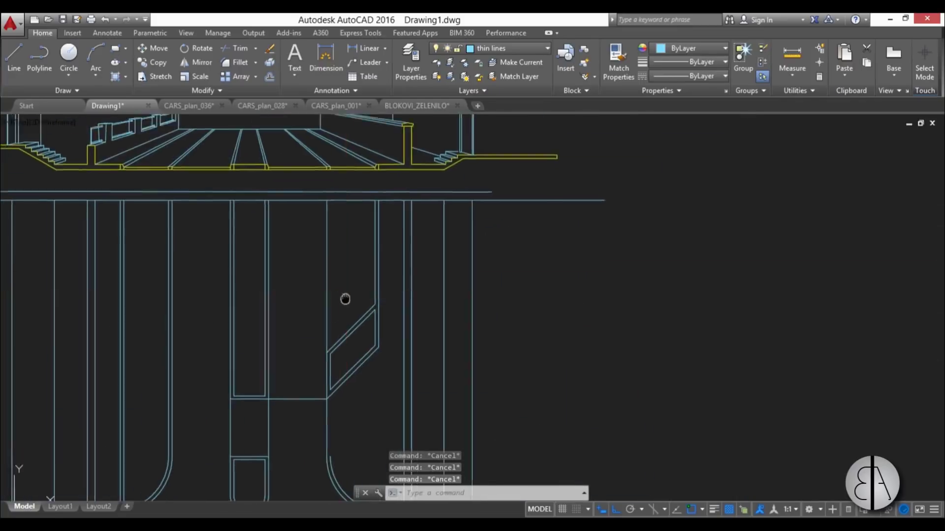
{"action": "scroll", "coordinate": [321, 277], "scroll_direction": "down", "scroll_amount": 3}
{"action": "scroll", "coordinate": [318, 309], "scroll_direction": "up", "scroll_amount": 3}
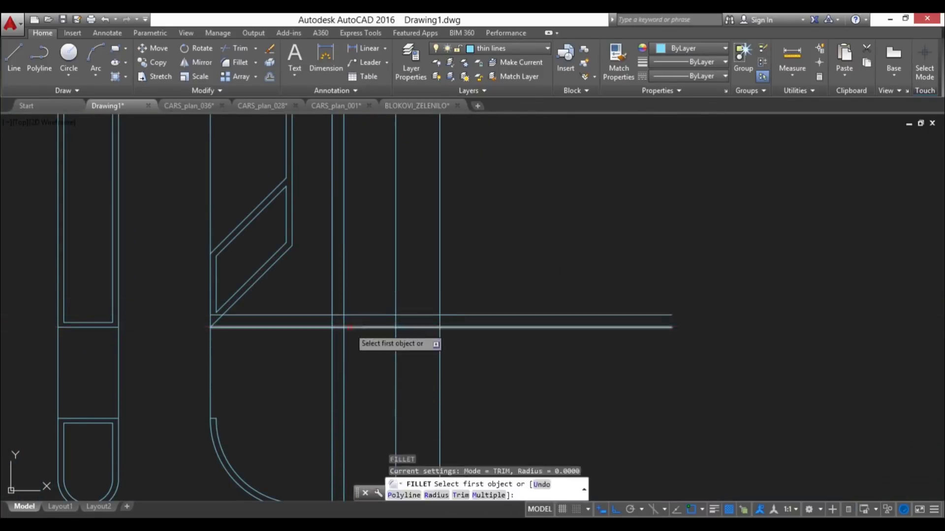
{"action": "scroll", "coordinate": [377, 346], "scroll_direction": "down", "scroll_amount": 2}
{"action": "middle_click_drag", "start_coordinate": [378, 346], "coordinate": [338, 310]}
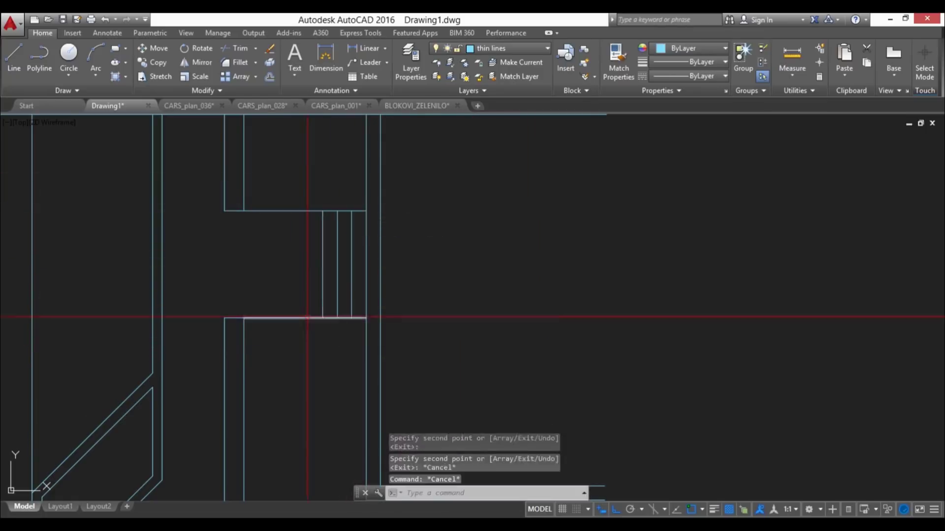
{"action": "left_click", "coordinate": [571, 430]}
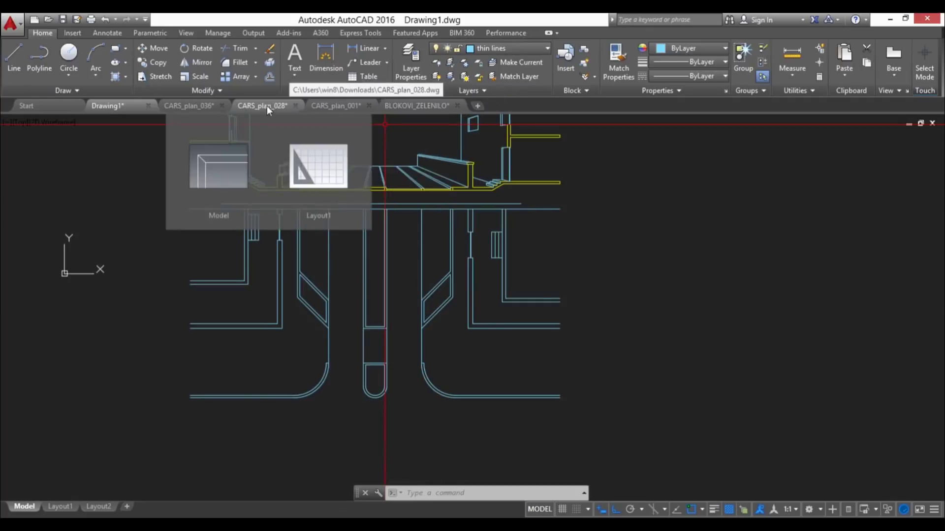
Paste a car copied from CARS_plan_028 into the street plan in Drawing1
{"action": "left_click", "coordinate": [267, 105]}
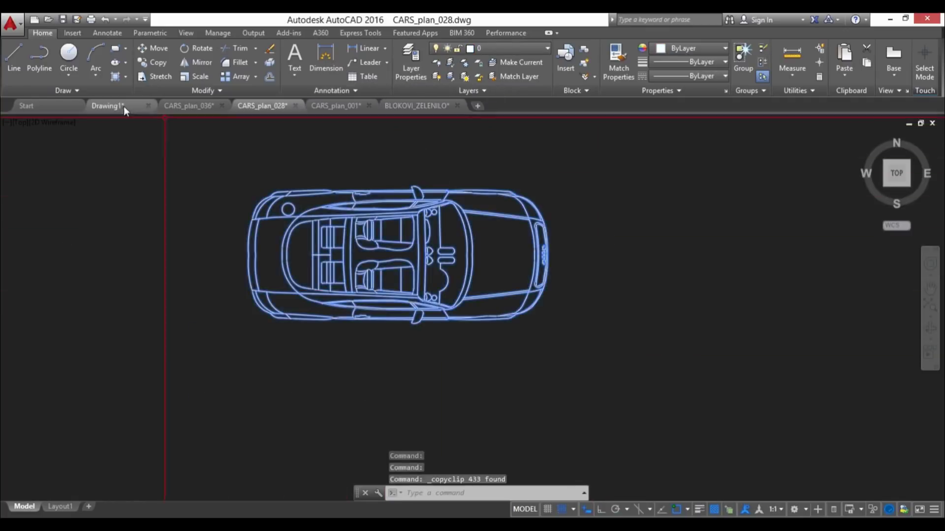
{"action": "left_click", "coordinate": [123, 105]}
{"action": "key", "text": "ctrl+v"}
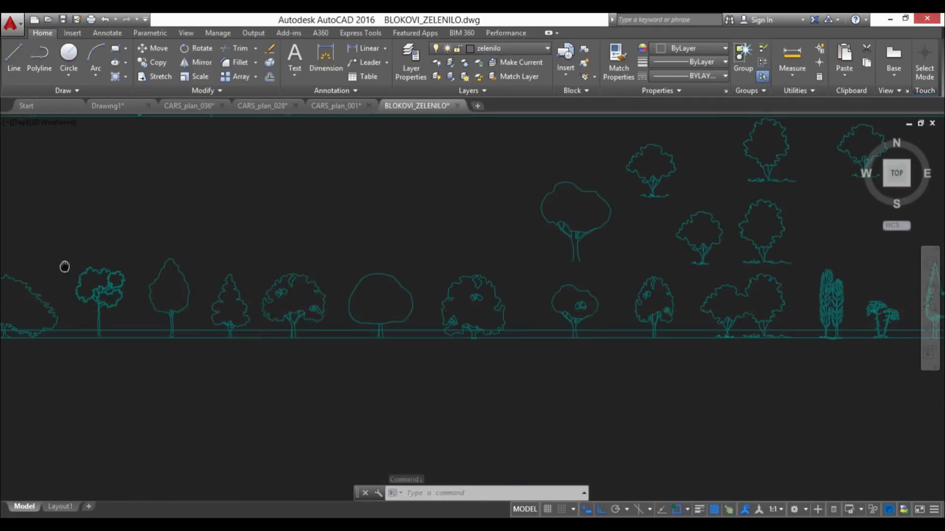
Make zelenilo the current layer for placing the trees
{"action": "left_click", "coordinate": [492, 48]}
{"action": "left_click", "coordinate": [488, 295]}
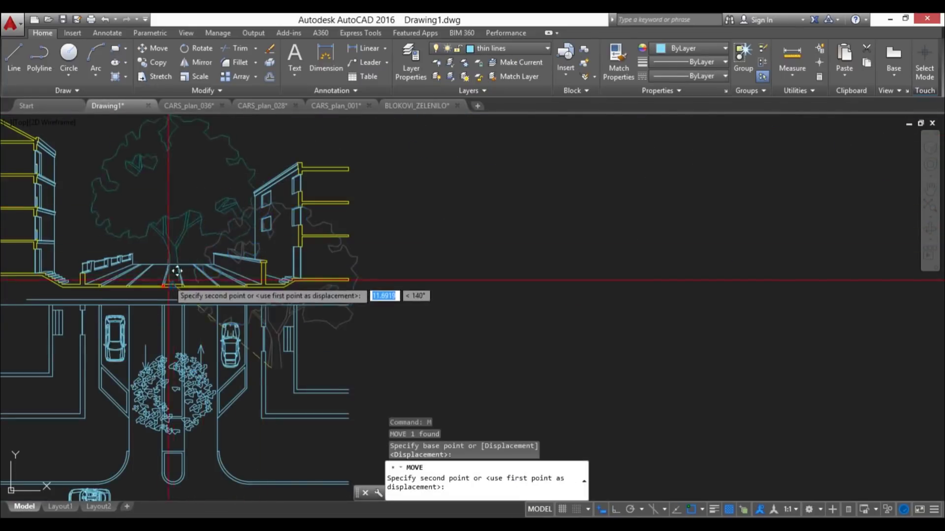
{"action": "scroll", "coordinate": [176, 271], "scroll_direction": "up", "scroll_amount": 5}
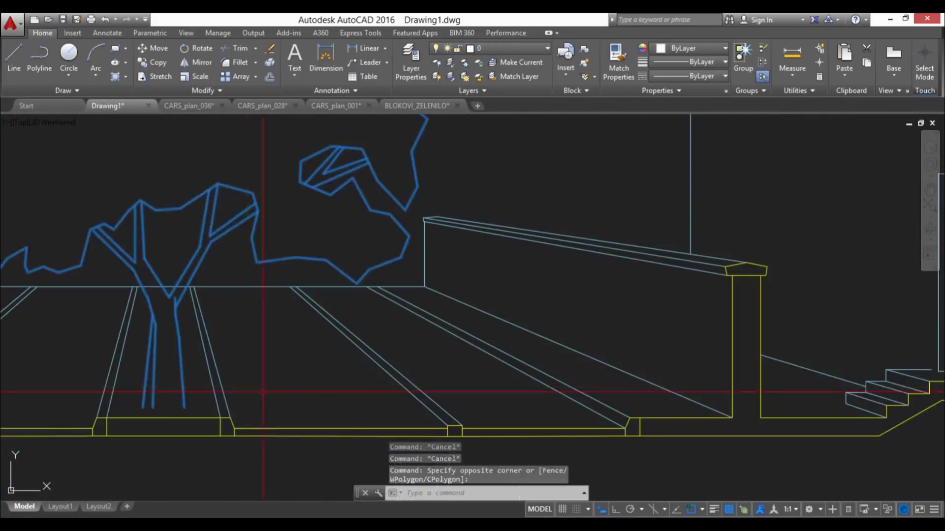
{"action": "scroll", "coordinate": [263, 392], "scroll_direction": "down", "scroll_amount": 5}
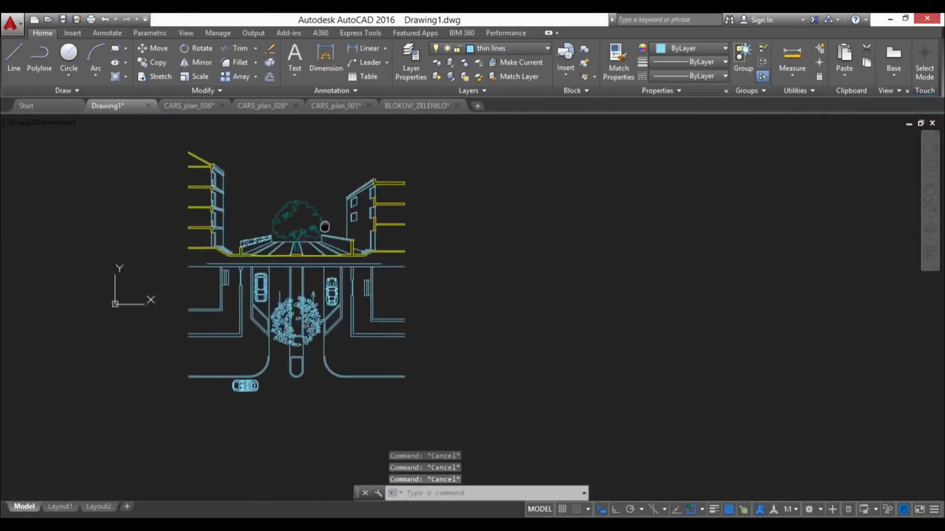
{"action": "scroll", "coordinate": [364, 222], "scroll_direction": "up", "scroll_amount": 3}
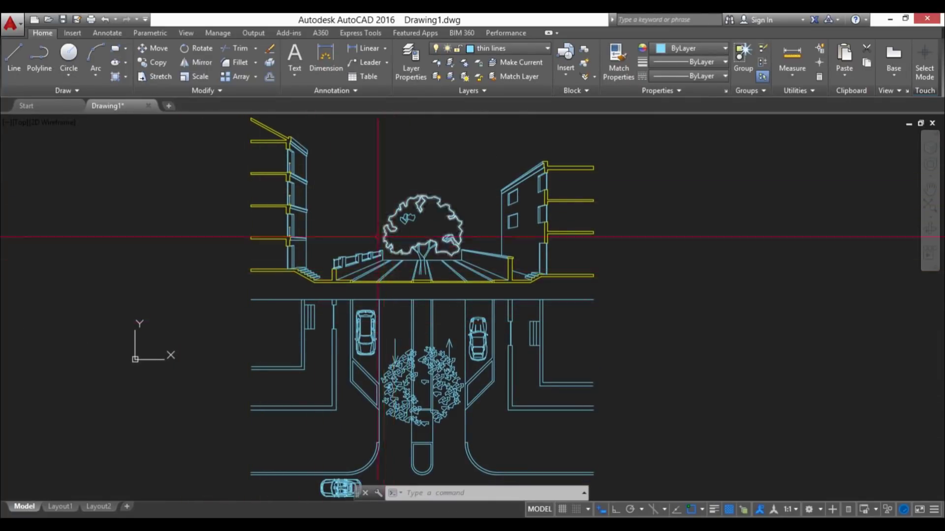
{"action": "middle_click_drag", "start_coordinate": [363, 231], "coordinate": [365, 235]}
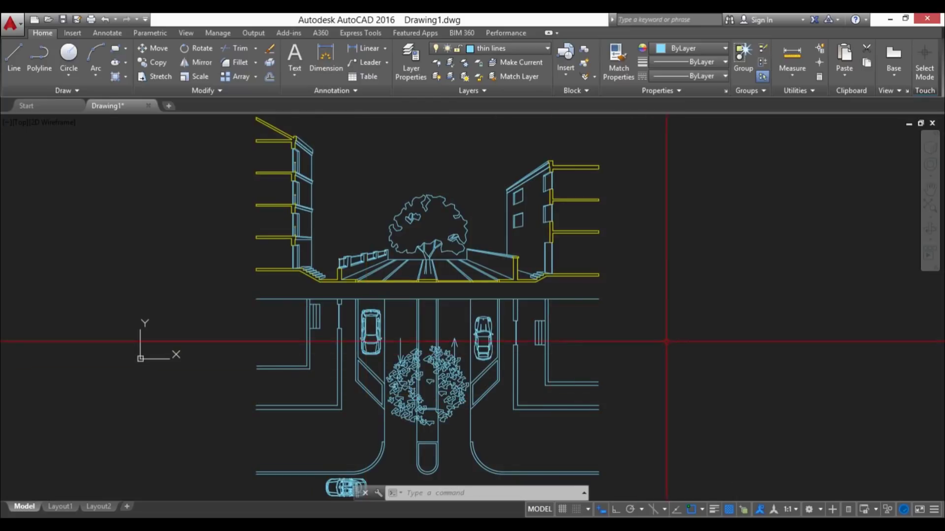
{"action": "middle_click_drag", "start_coordinate": [640, 339], "coordinate": [633, 336]}
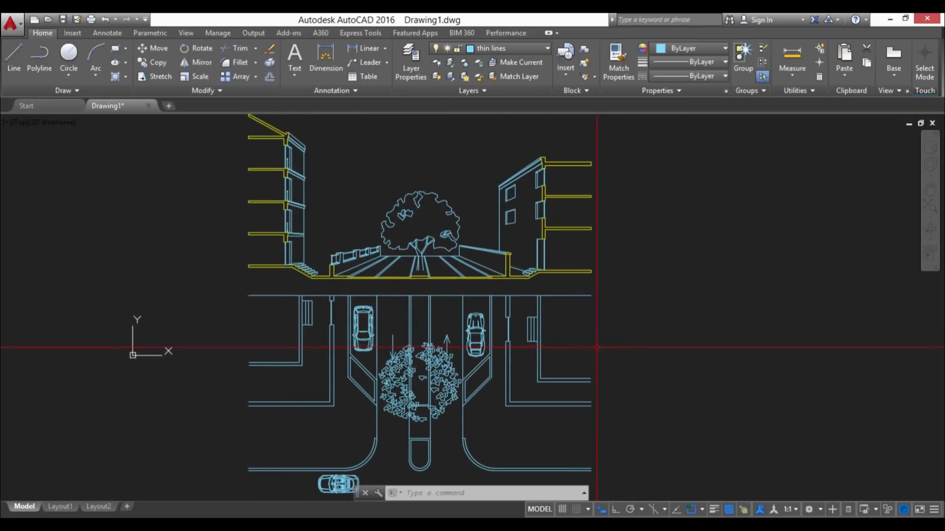